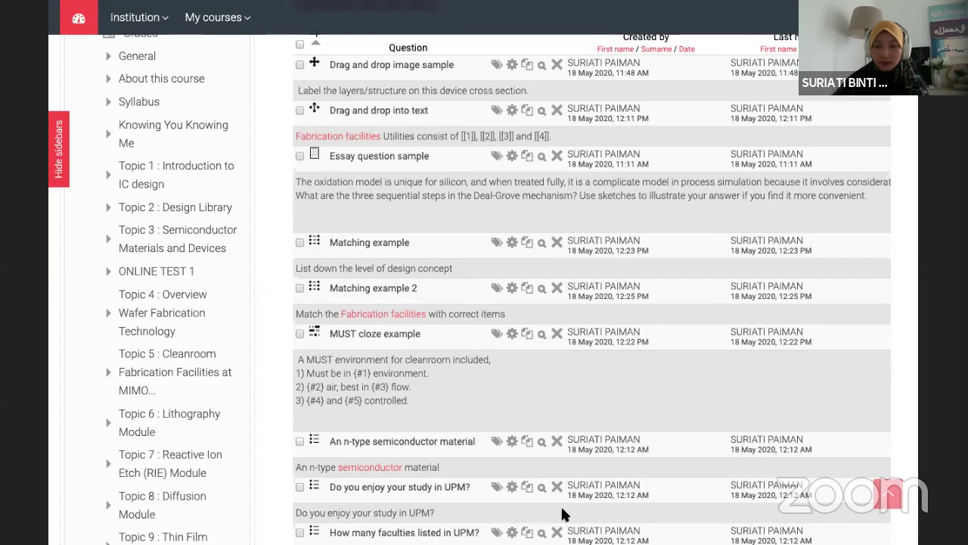
# Step: Switch to the Word document "Sample importing from word to question bank" and show it full screen at 210% zoom
pyautogui.click(613, 14)
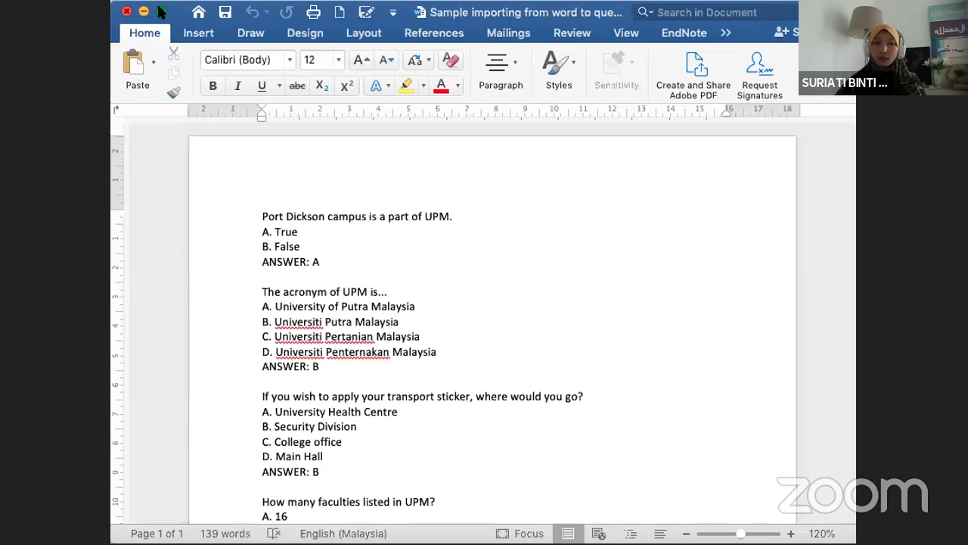
pyautogui.click(161, 12)
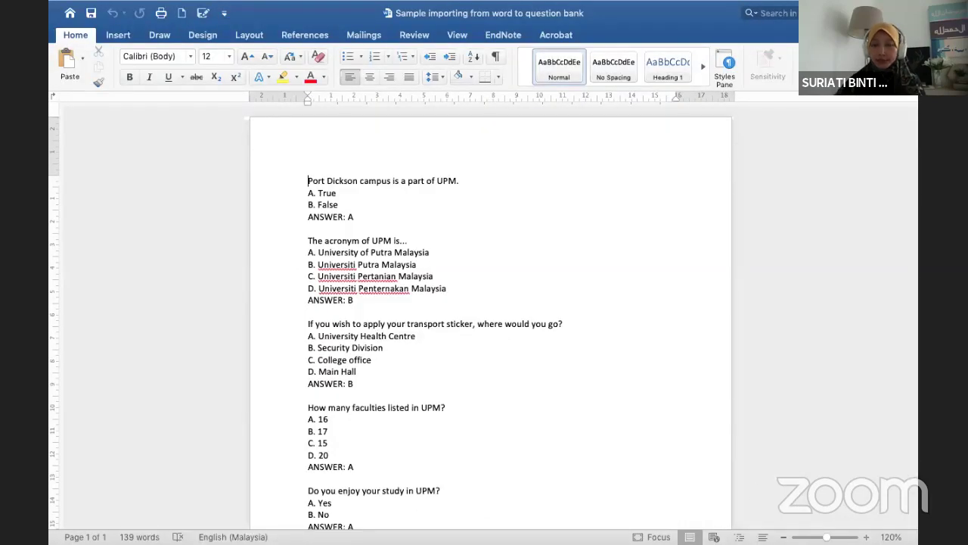
pyautogui.scroll(5, 491, 303)
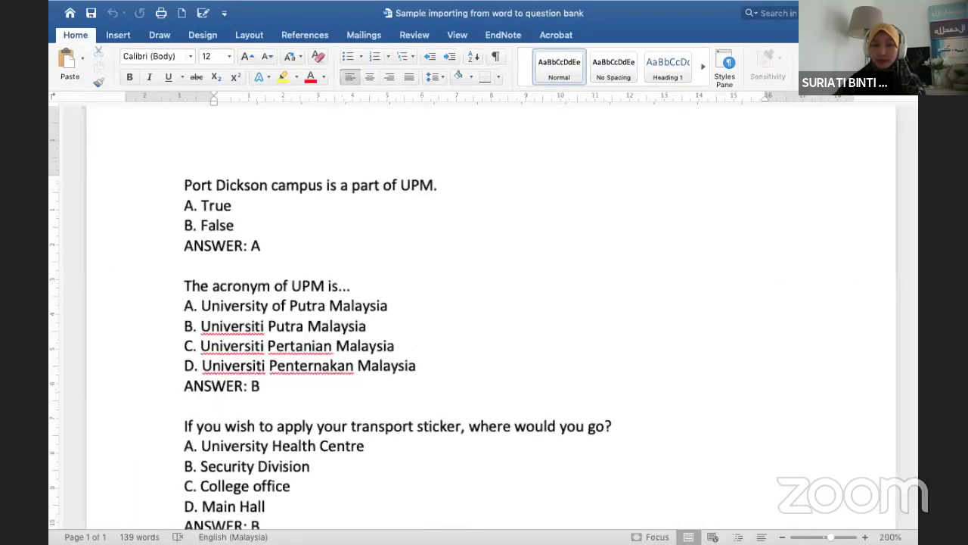
pyautogui.click(864, 536)
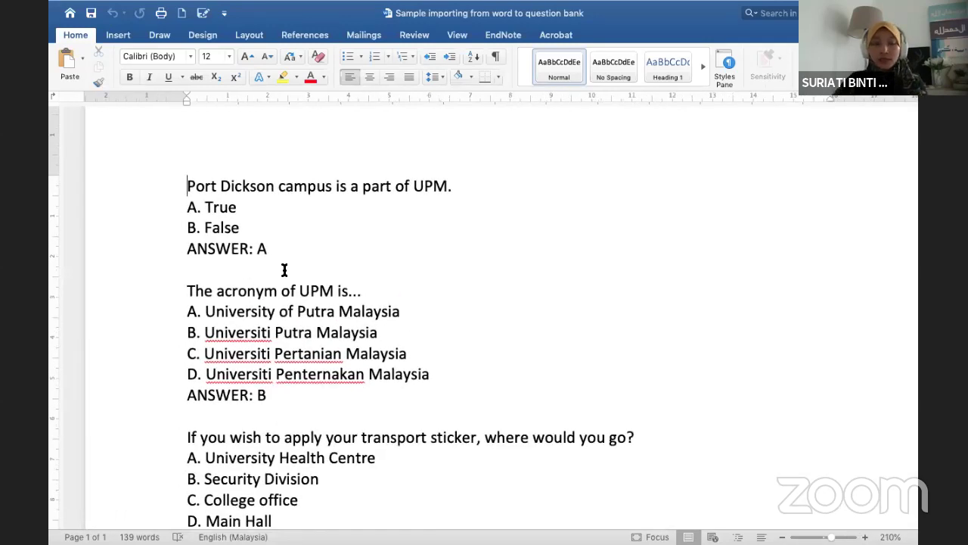
# Step: Examine how the multiple-choice questions, lettered options and ANSWER lines are laid out throughout the document
pyautogui.scroll(-5, 284, 270)
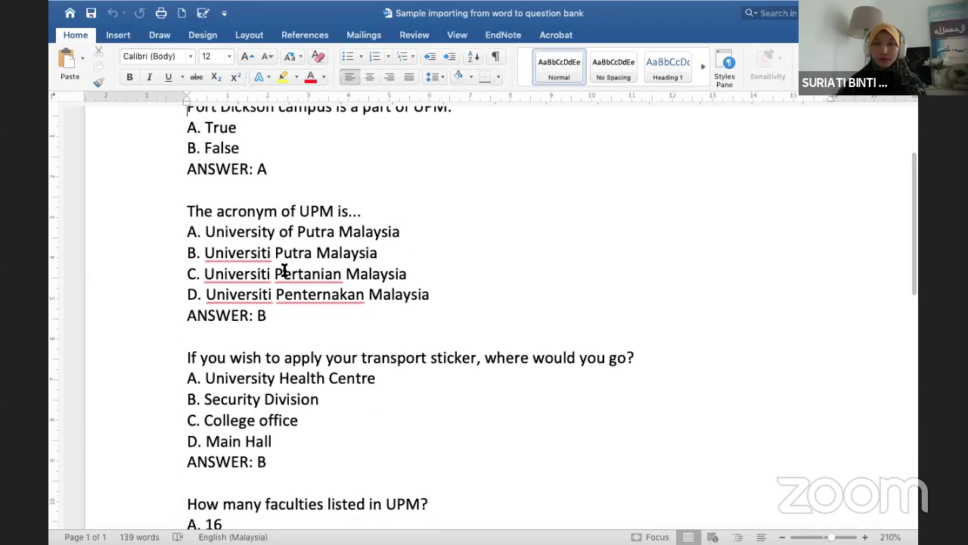
pyautogui.scroll(2, 320, 259)
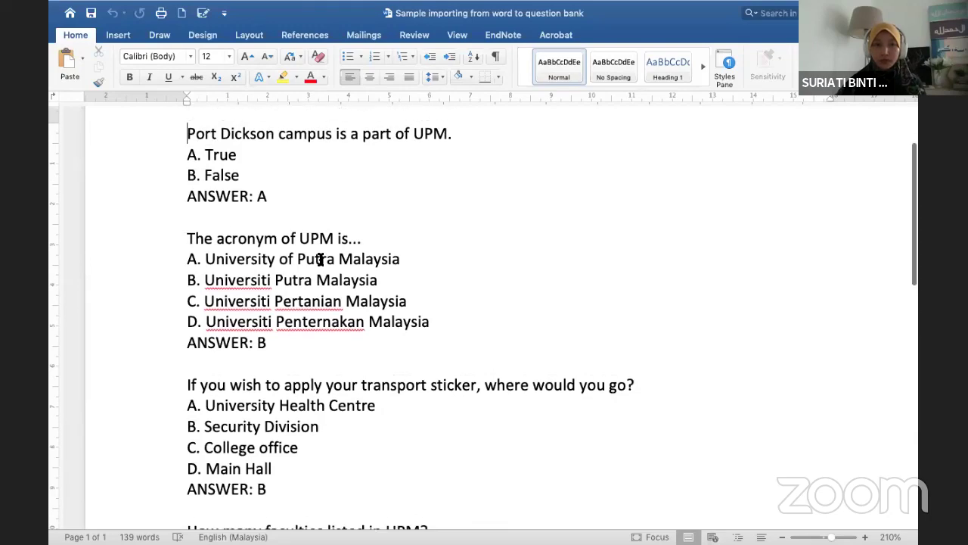
pyautogui.scroll(-20, 302, 264)
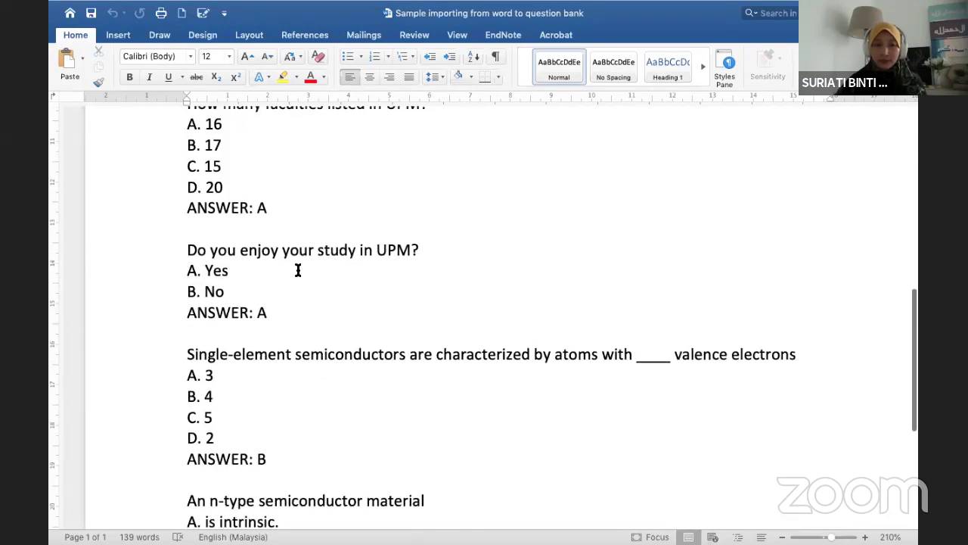
pyautogui.scroll(-3, 298, 270)
pyautogui.scroll(10, 298, 271)
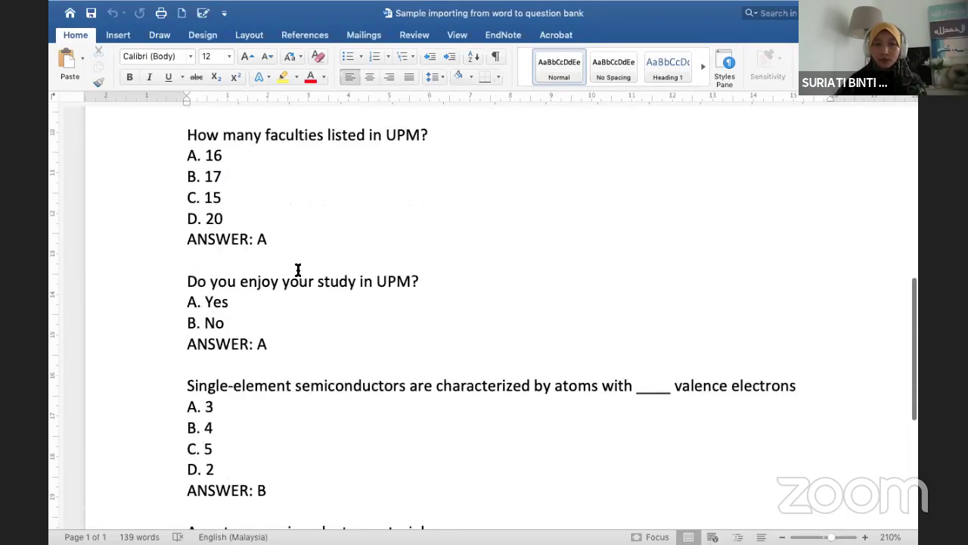
pyautogui.scroll(20, 298, 270)
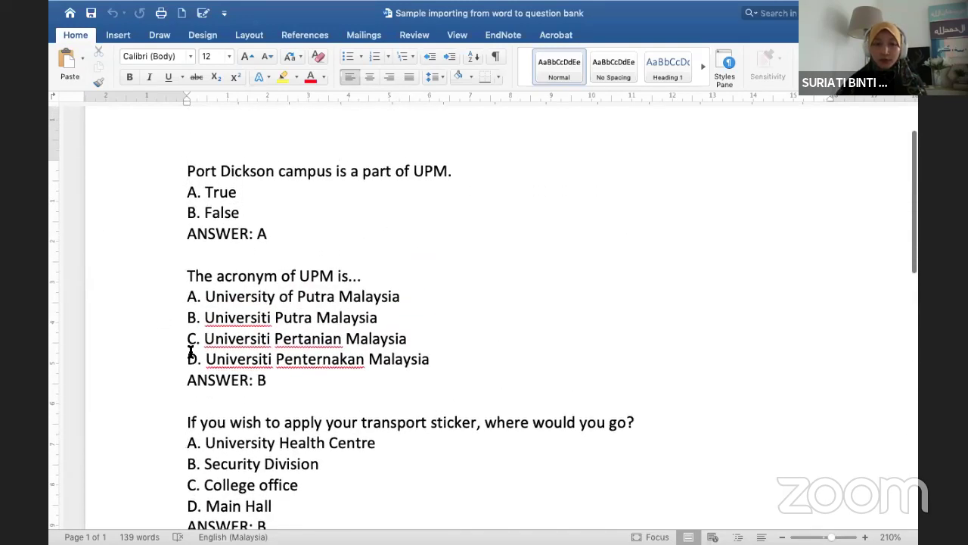
# Step: Put the number "1." before the Port Dickson question and remove it again
pyautogui.write('1.')
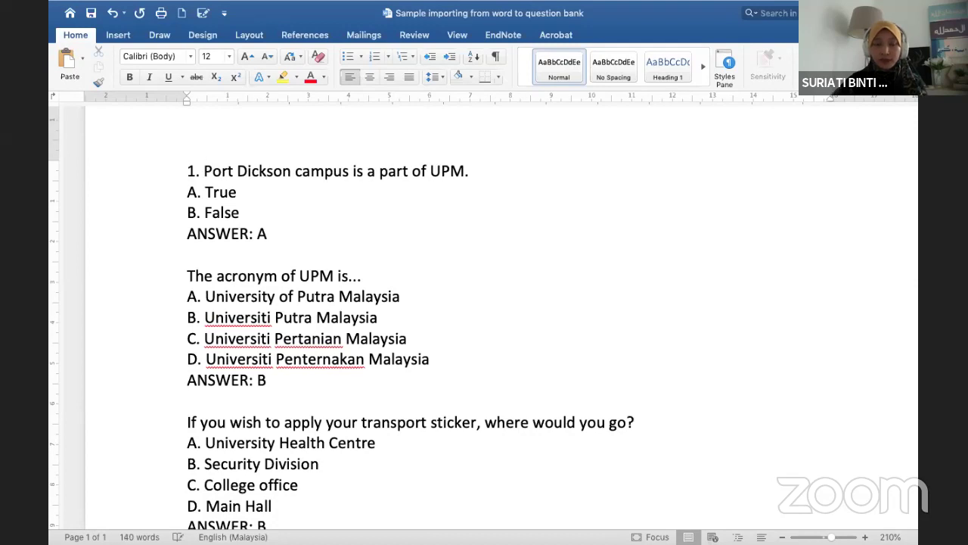
pyautogui.press('BackSpace')
pyautogui.press('BackSpace')
pyautogui.press('BackSpace')
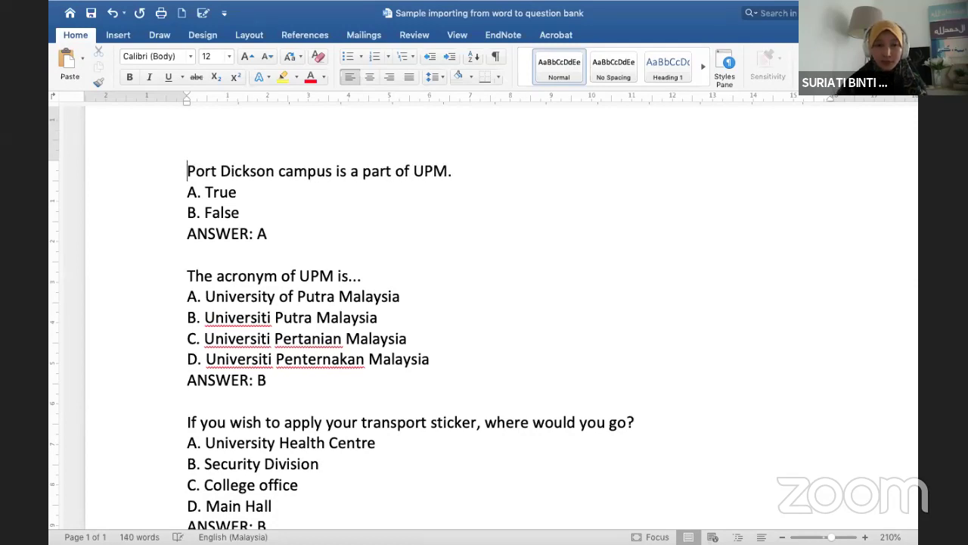
# Step: Insert a line break after an answer option of the Port Dickson question and remove it again
pyautogui.click(253, 191)
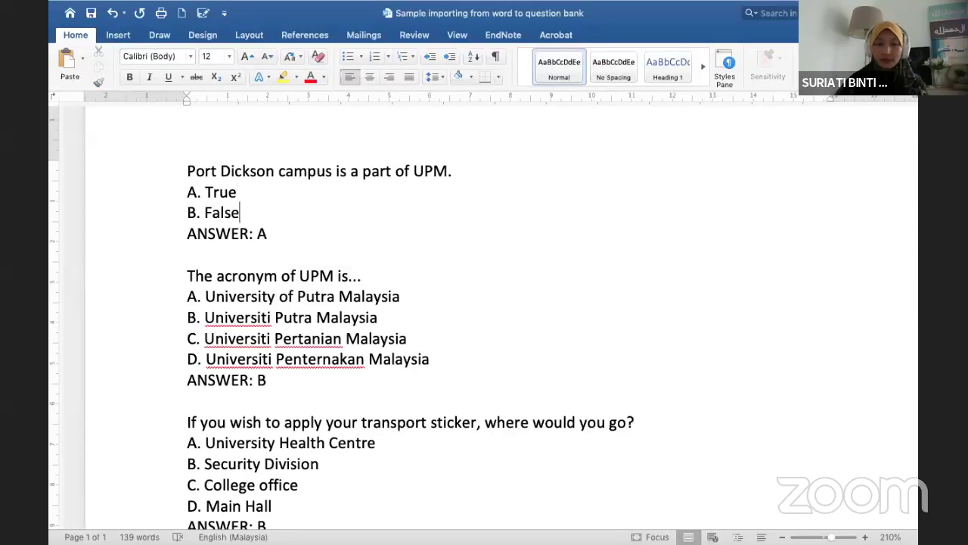
pyautogui.press('Return')
pyautogui.press('BackSpace')
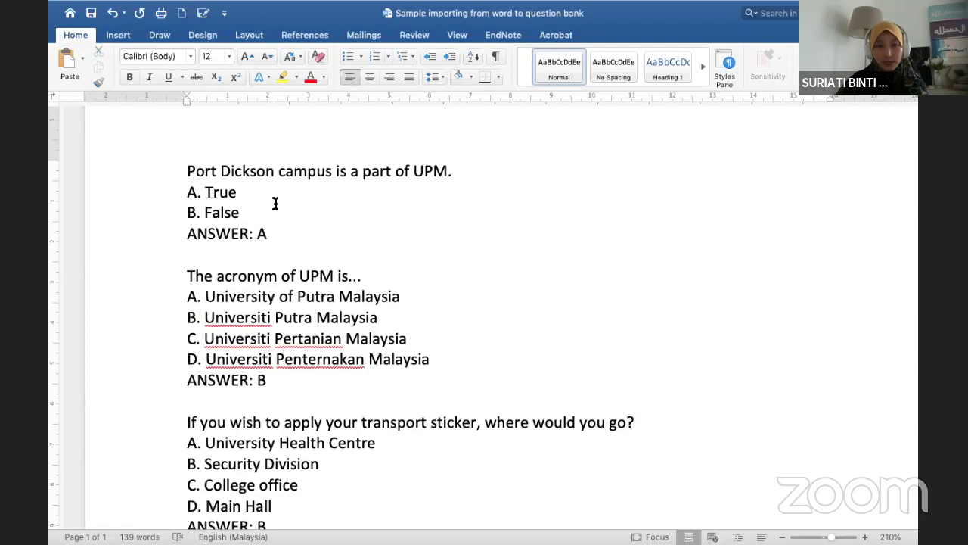
# Step: Highlight the first question's ANSWER line in yellow and clear the highlight again
pyautogui.moveTo(186, 236); pyautogui.dragTo(269, 233)
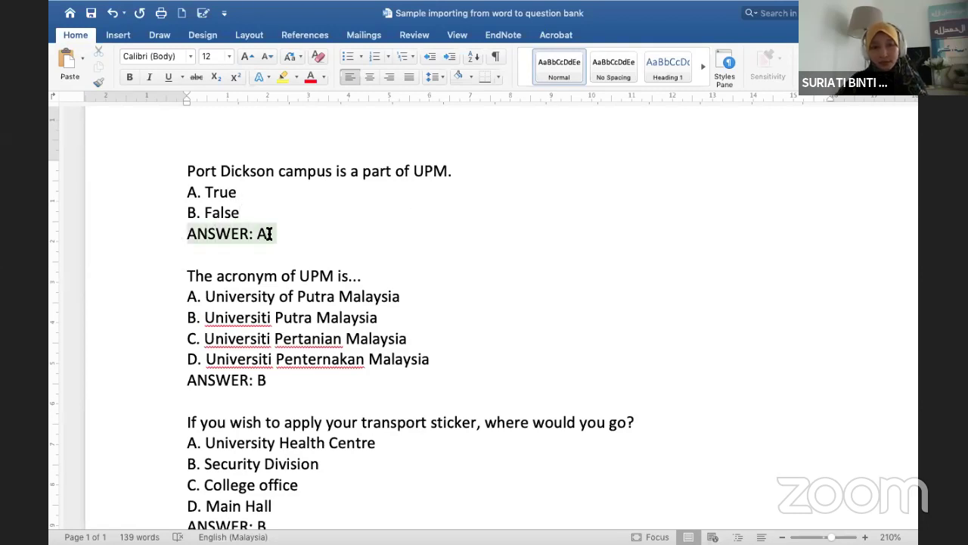
pyautogui.click(282, 76)
pyautogui.click(261, 236)
pyautogui.moveTo(186, 236); pyautogui.dragTo(273, 239)
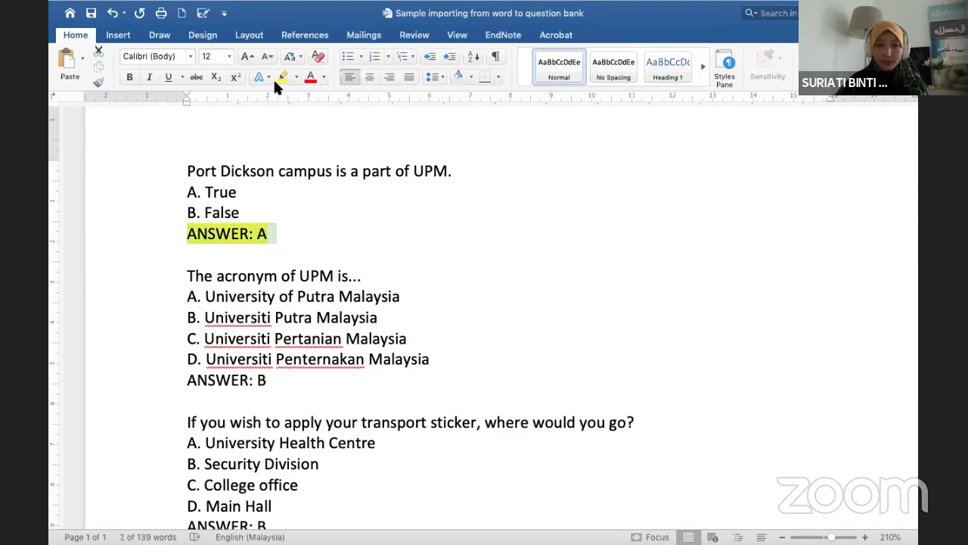
pyautogui.click(280, 76)
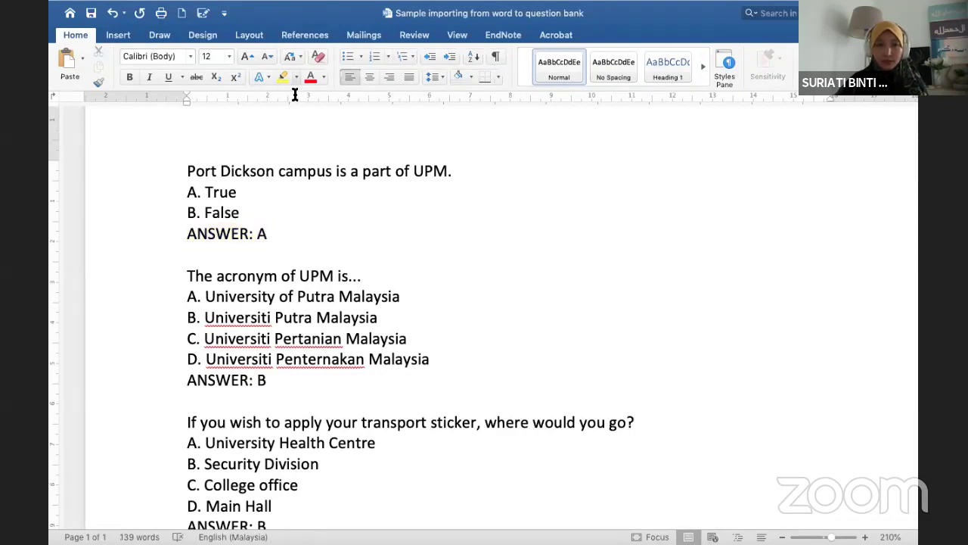
# Step: Save a copy of the document as Plain Text (.txt), replacing the existing file "Sample importing from word to question bank.txt"
pyautogui.scroll(-5, 361, 362)
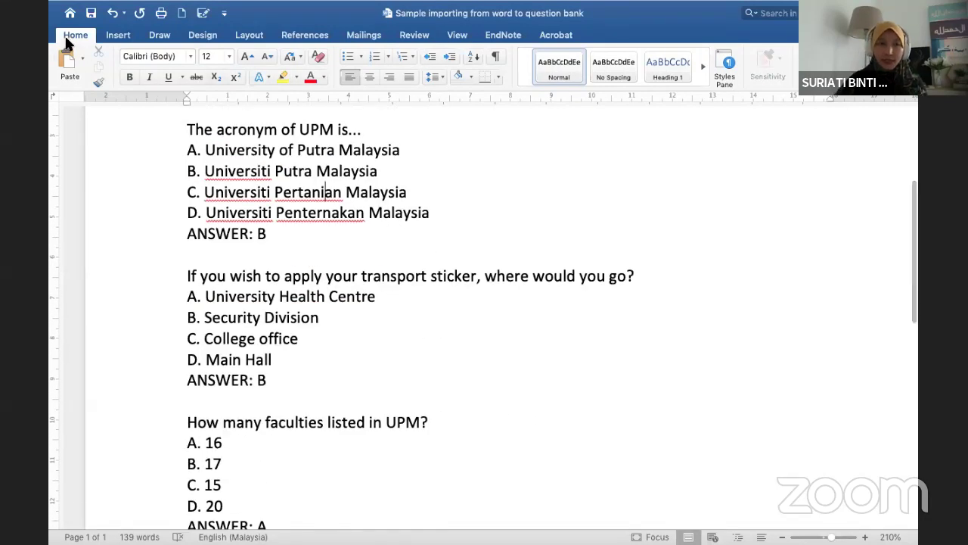
pyautogui.click(75, 35)
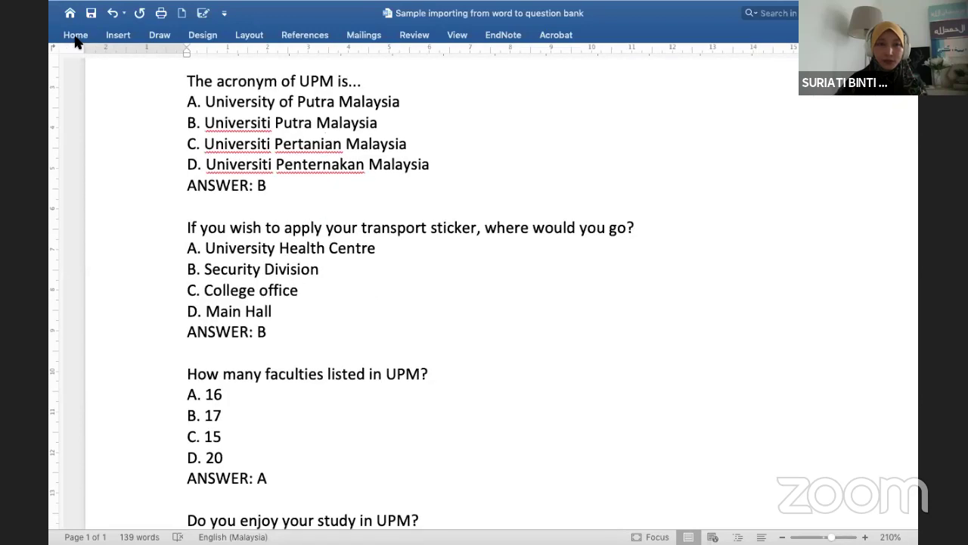
pyautogui.click(75, 34)
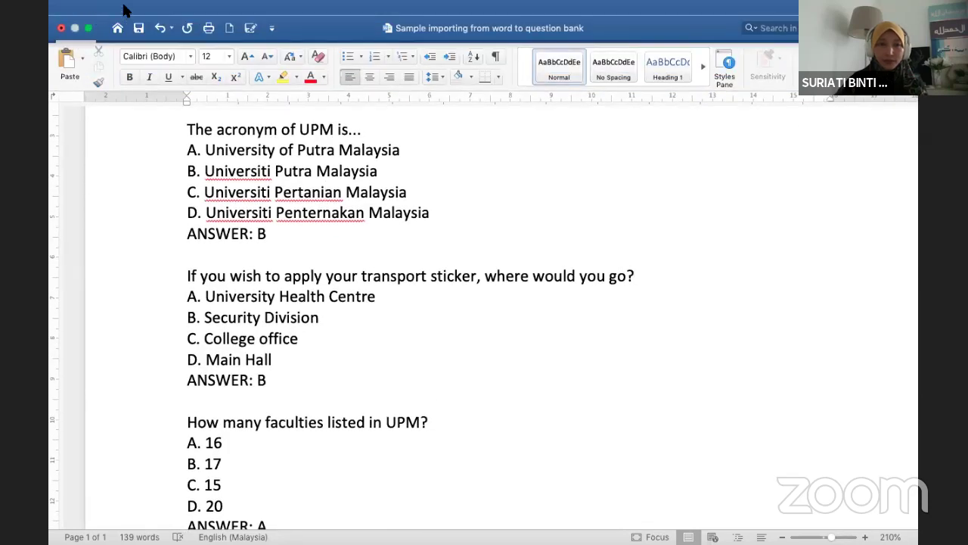
pyautogui.click(125, 8)
pyautogui.press('Escape')
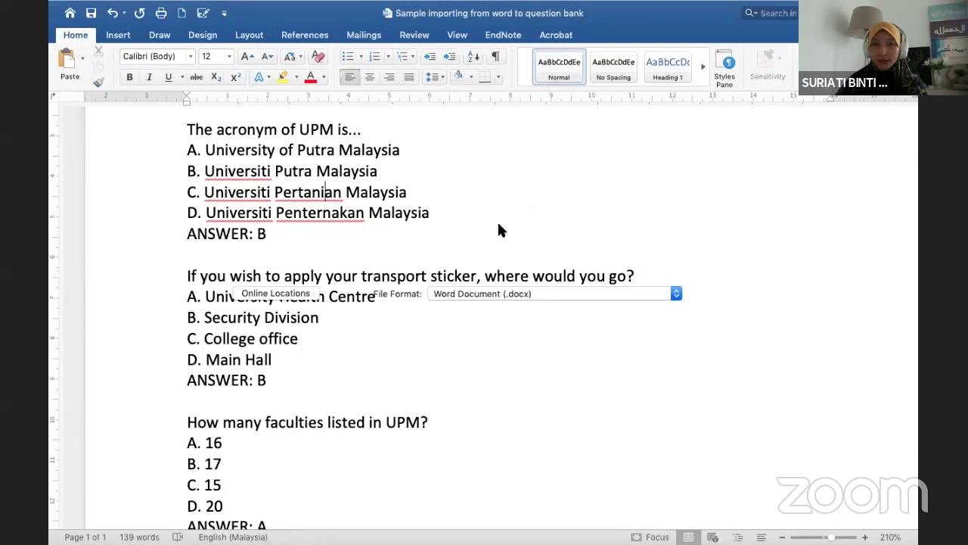
pyautogui.click(489, 295)
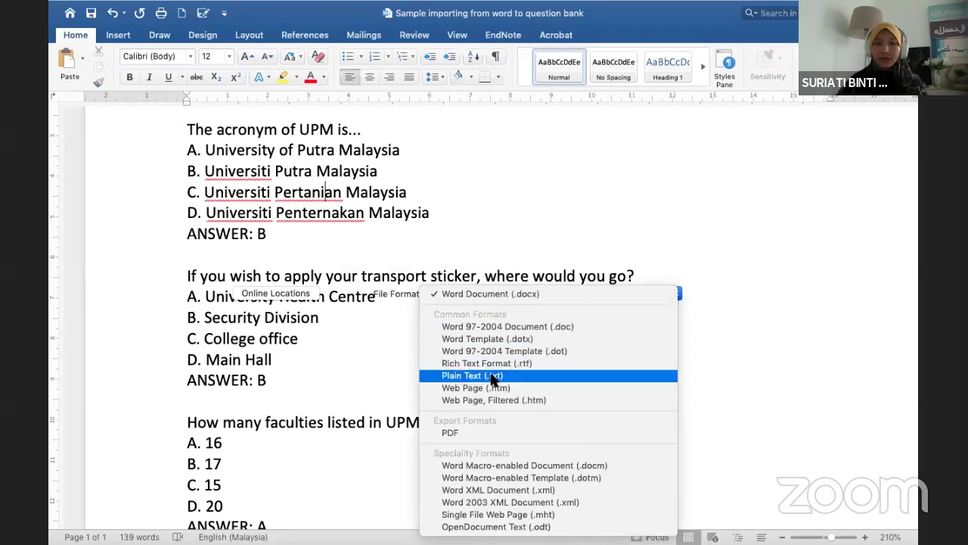
pyautogui.click(492, 375)
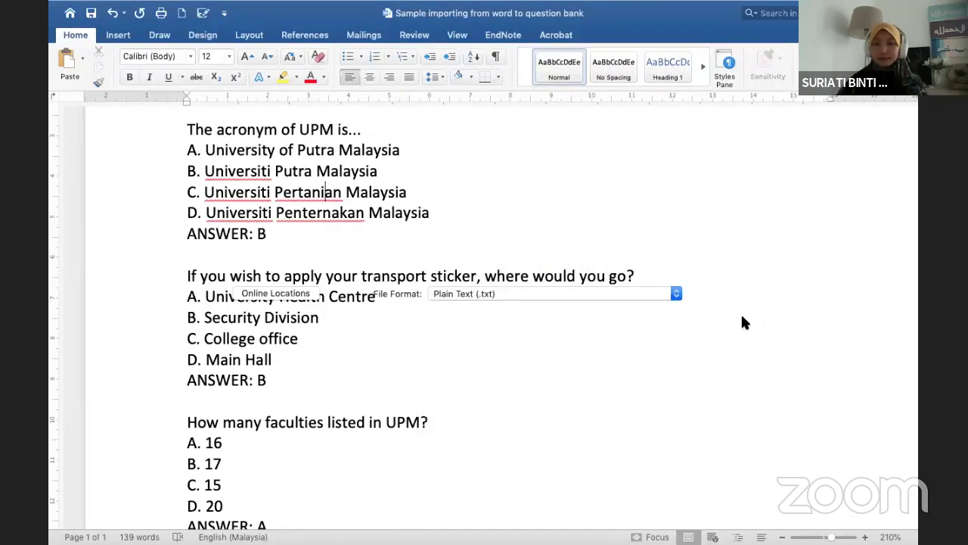
pyautogui.press('Return')
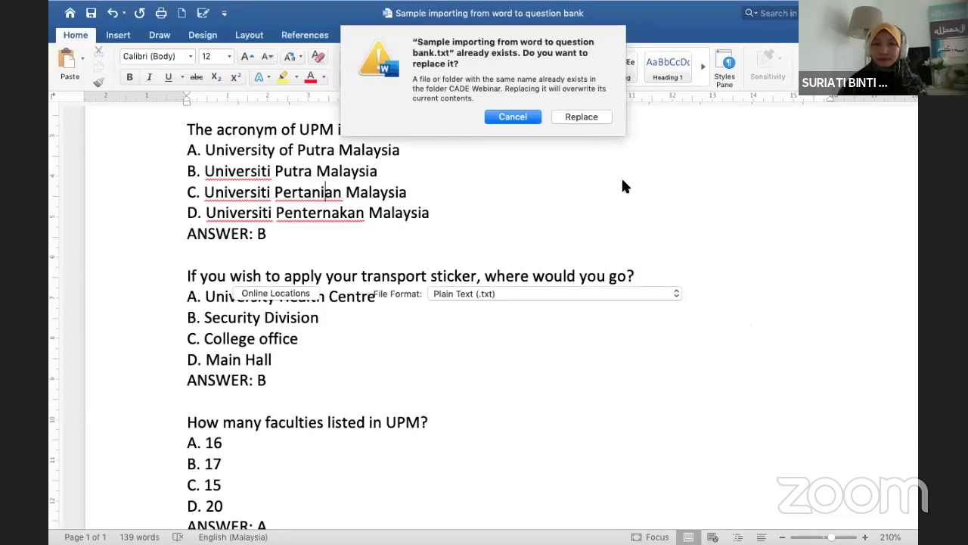
pyautogui.click(580, 117)
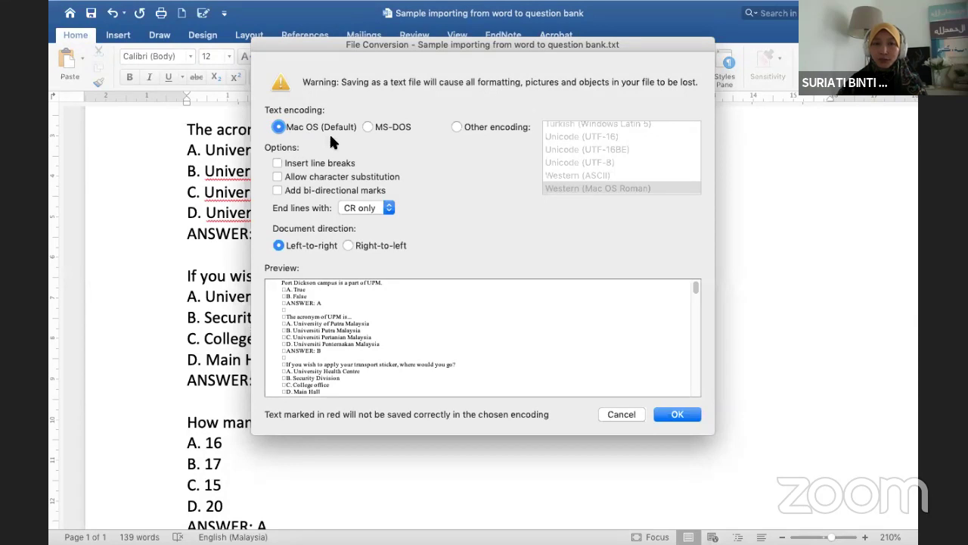
# Step: Set the text file's encoding to Unicode (UTF-8) and complete the file conversion
pyautogui.click(457, 127)
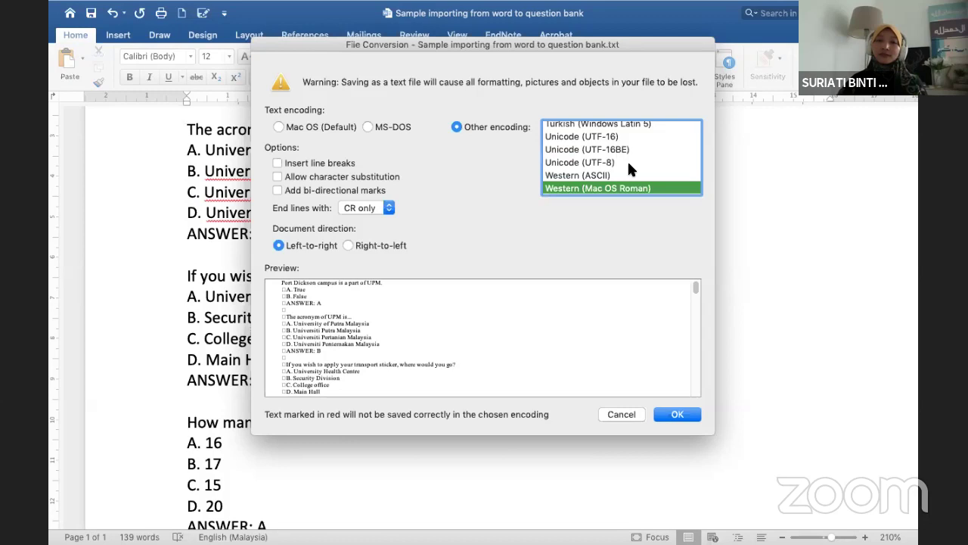
pyautogui.click(576, 162)
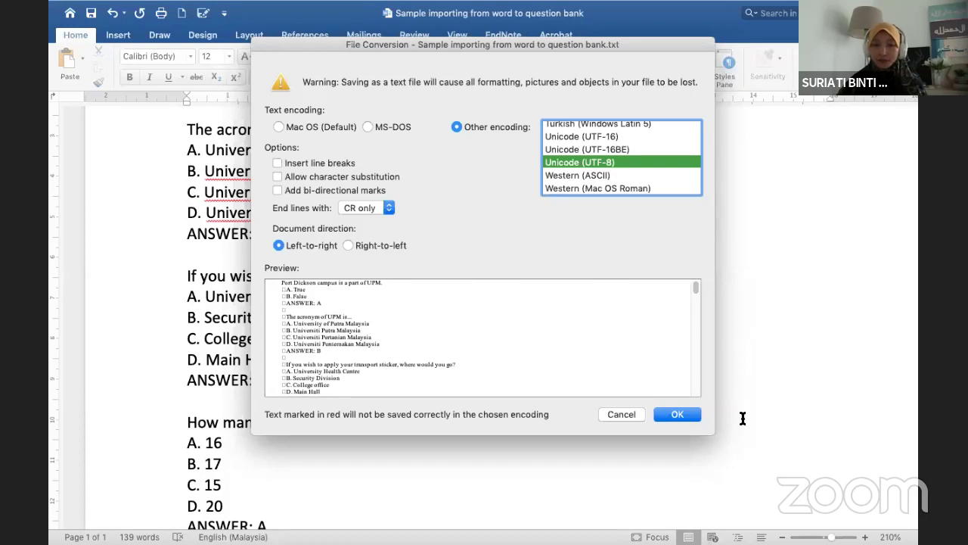
pyautogui.click(683, 410)
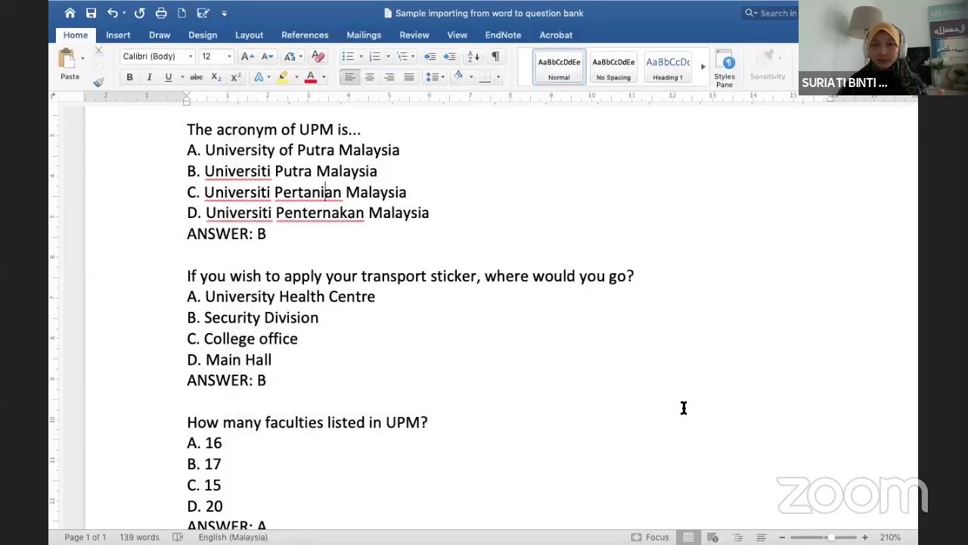
# Step: Close the document, check the exported "Sample importing from word to question bank.txt" and close it too
pyautogui.moveTo(123, 22)
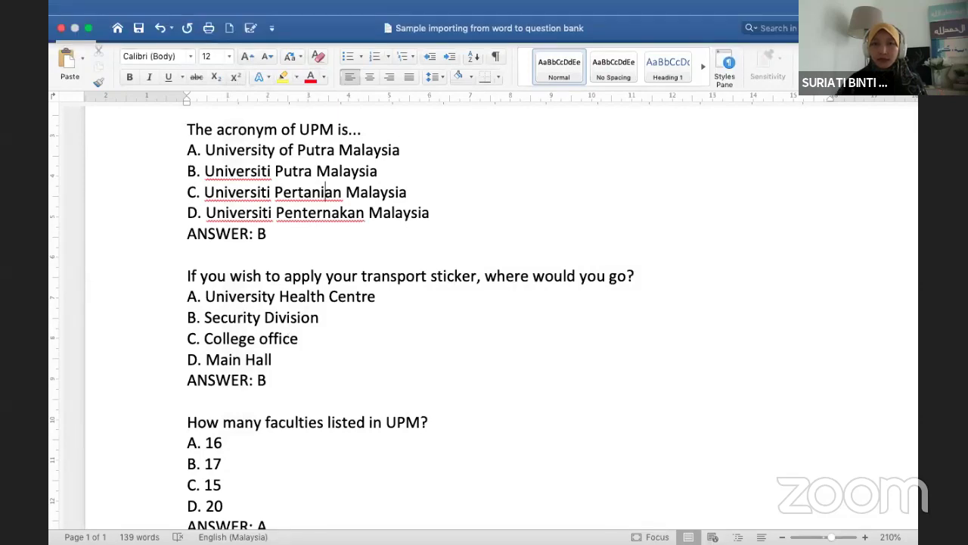
pyautogui.click(61, 30)
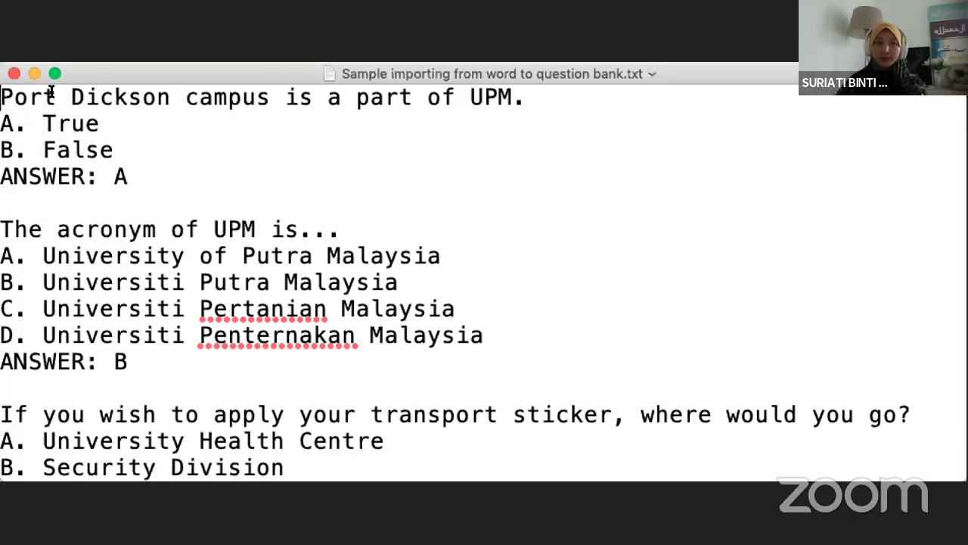
pyautogui.click(13, 74)
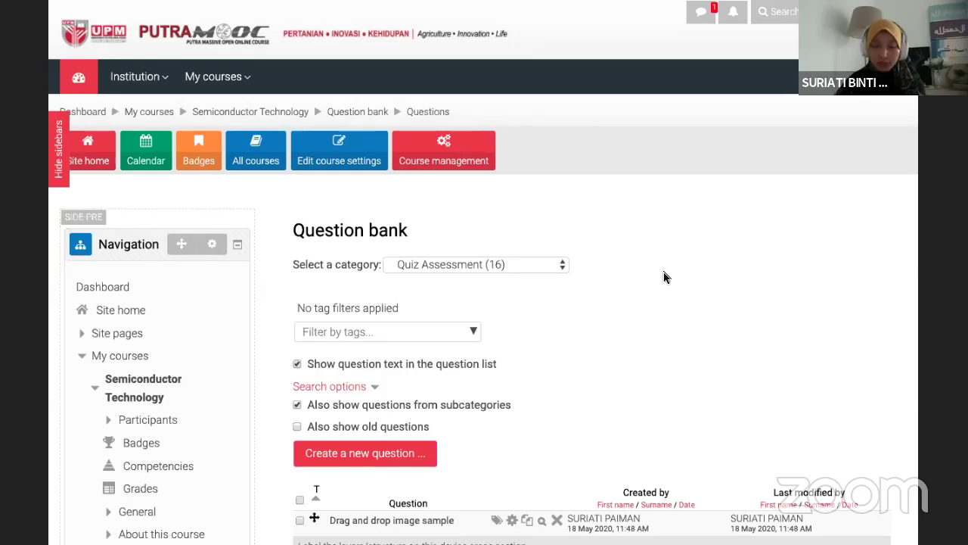
# Step: Open the question bank's import page for the Semiconductor Technology course
pyautogui.scroll(-3, 664, 278)
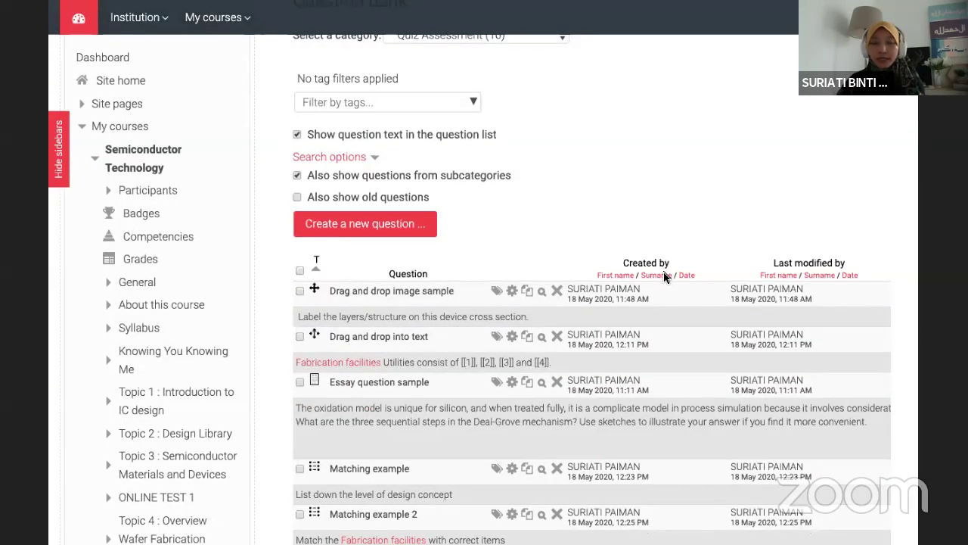
pyautogui.scroll(-2, 677, 200)
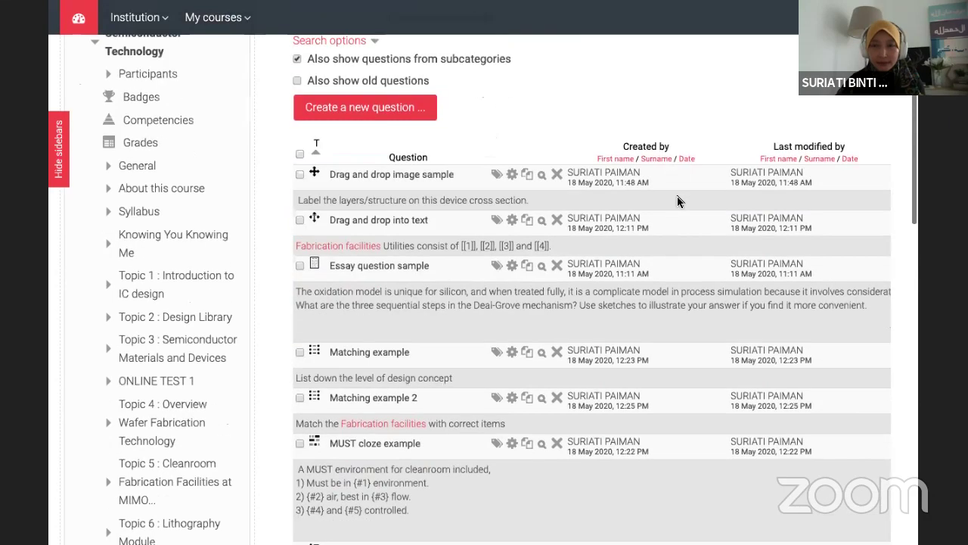
pyautogui.scroll(-3, 678, 200)
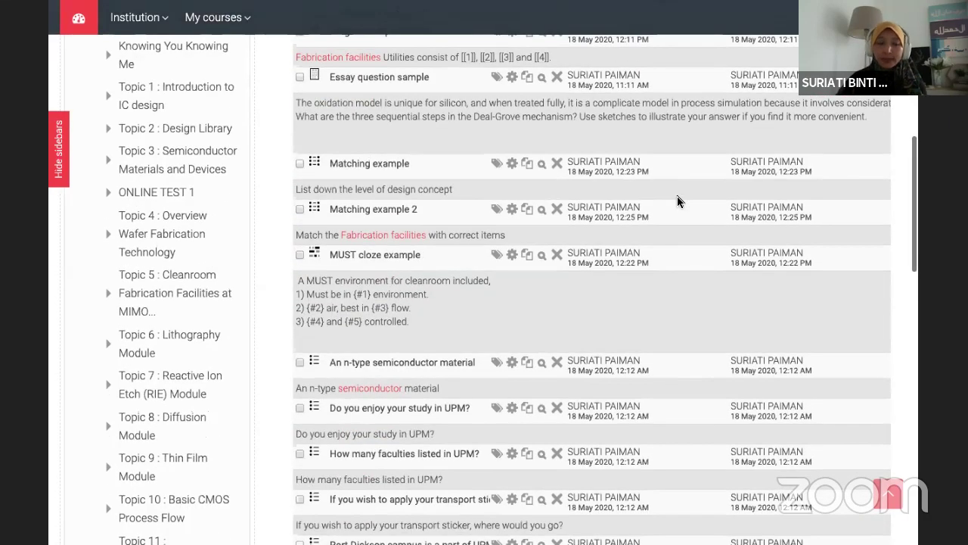
pyautogui.scroll(-10, 678, 200)
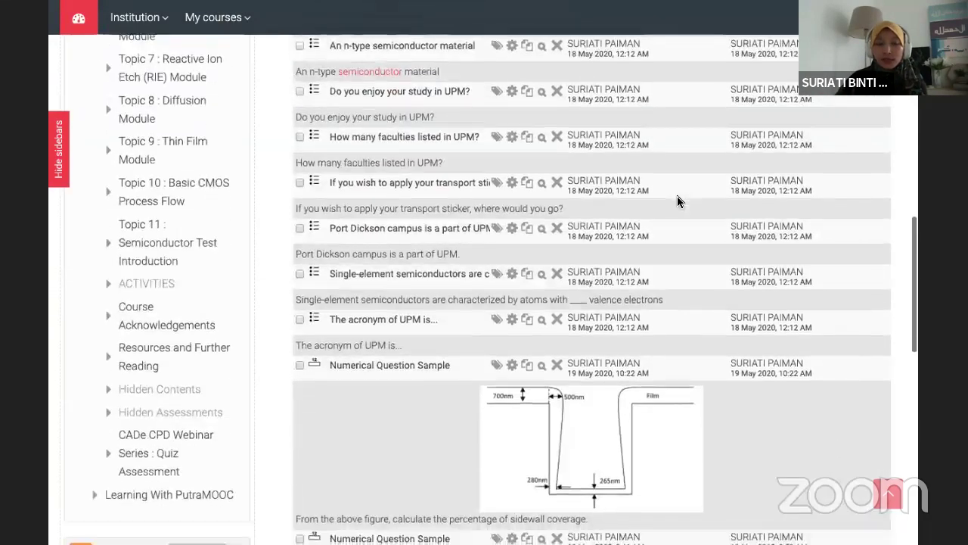
pyautogui.scroll(-3, 677, 200)
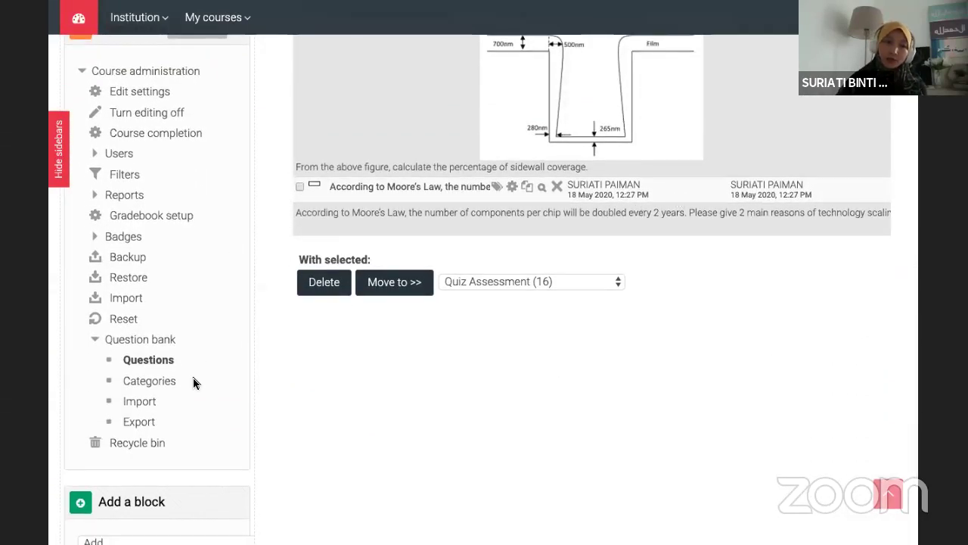
pyautogui.scroll(2, 214, 124)
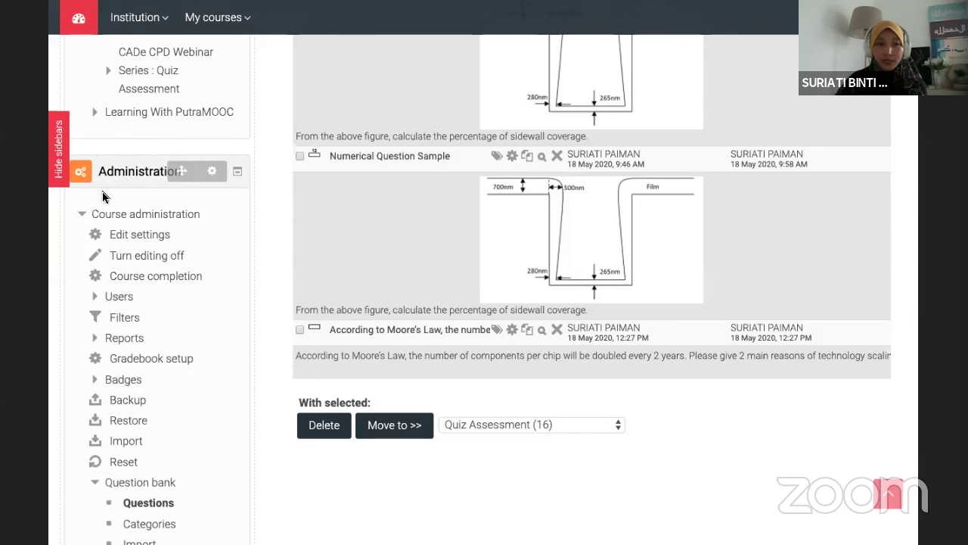
pyautogui.scroll(-2, 199, 349)
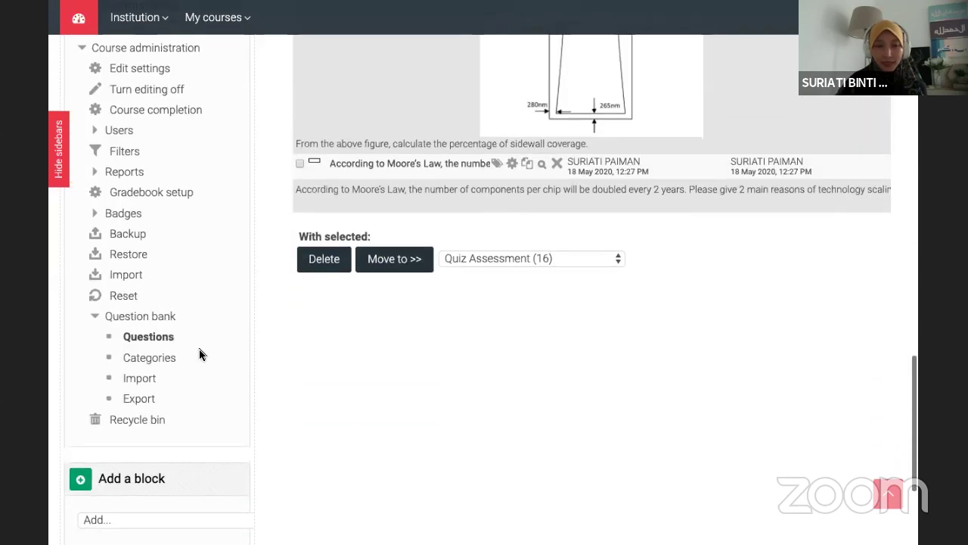
pyautogui.click(147, 379)
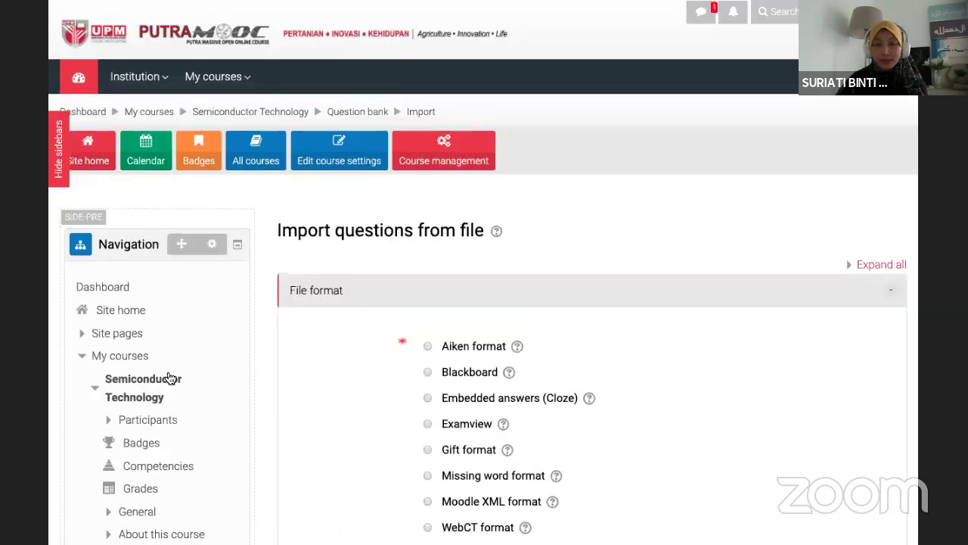
# Step: Choose Aiken format as the import file format and expand the General import settings
pyautogui.scroll(-3, 433, 382)
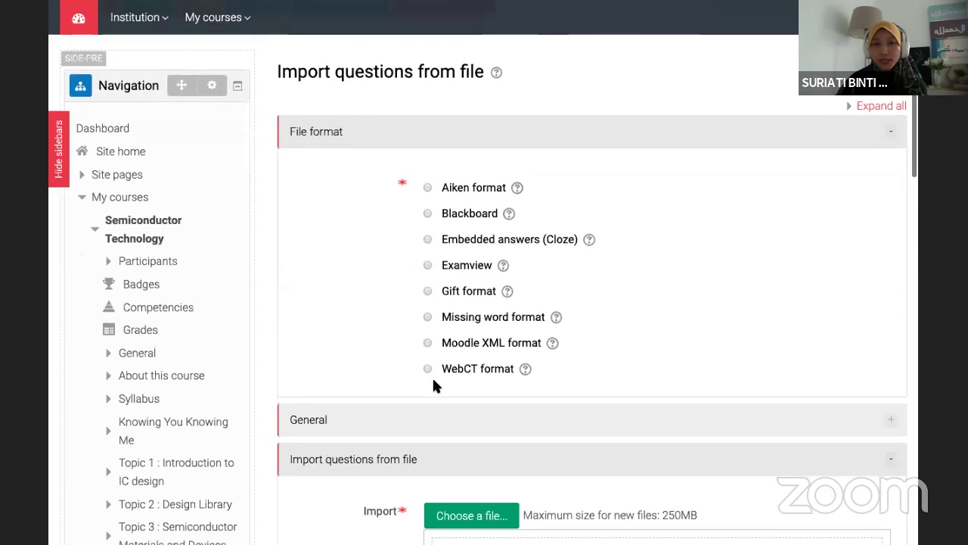
pyautogui.click(427, 189)
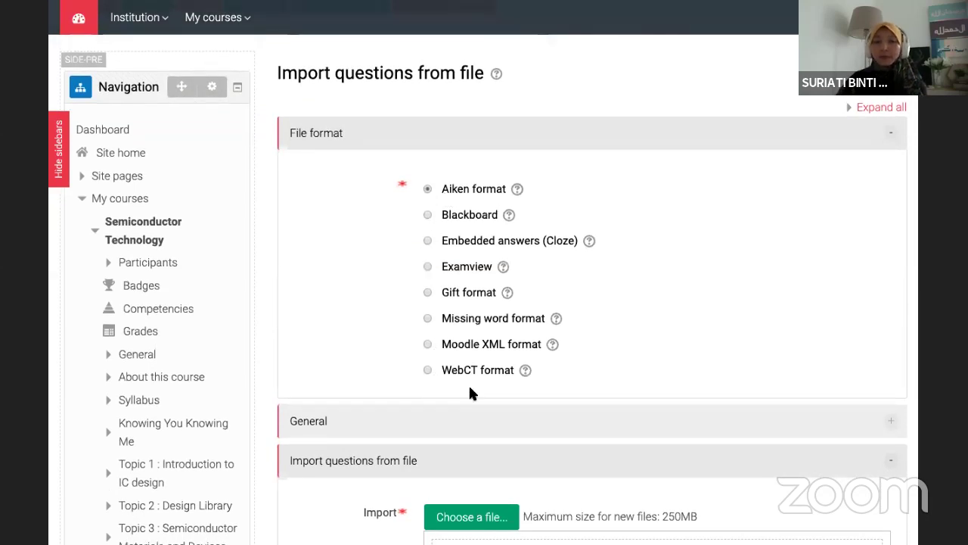
pyautogui.scroll(-3, 463, 370)
pyautogui.click(413, 275)
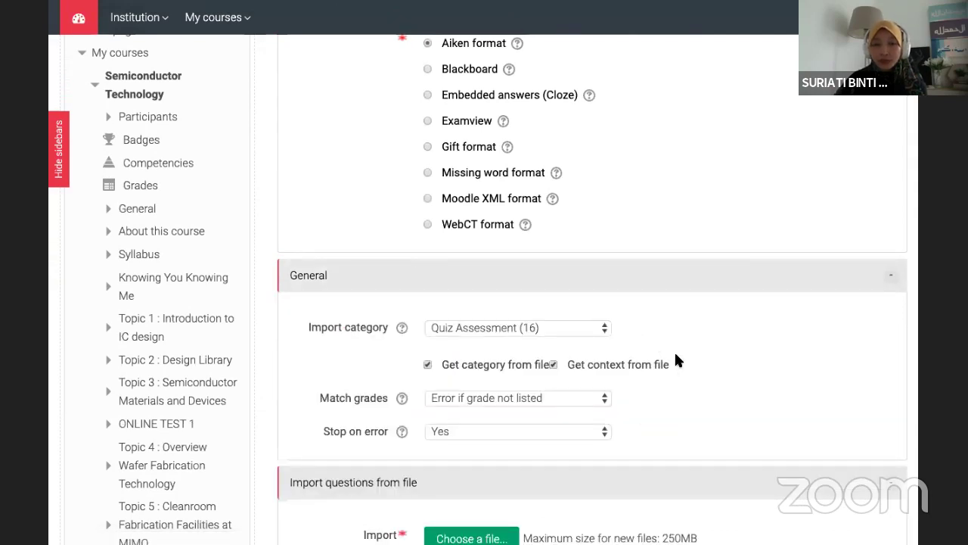
# Step: Upload "Sample importing from word to question bank.txt" from the CADE Webinar folder on the Desktop as the import file
pyautogui.scroll(-1, 674, 350)
pyautogui.scroll(-1, 675, 355)
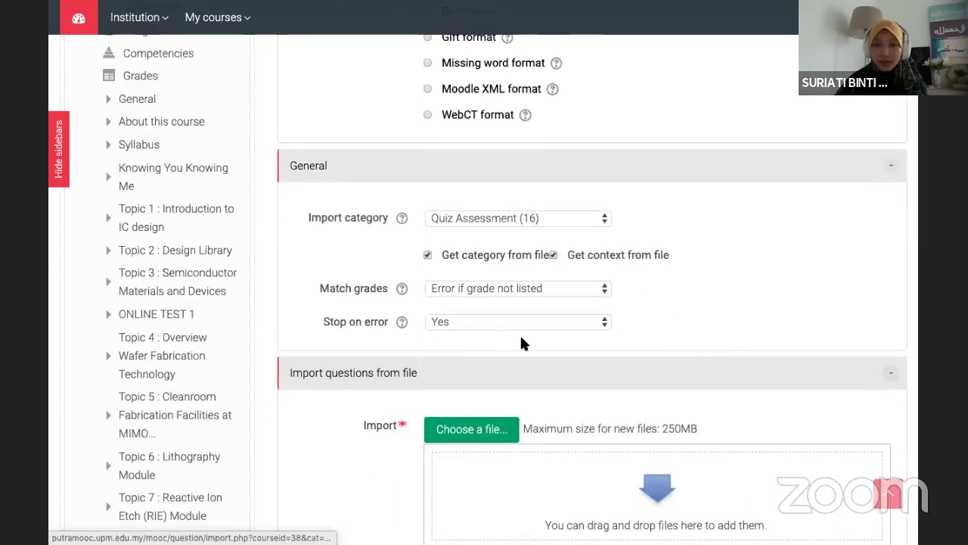
pyautogui.scroll(-4, 641, 293)
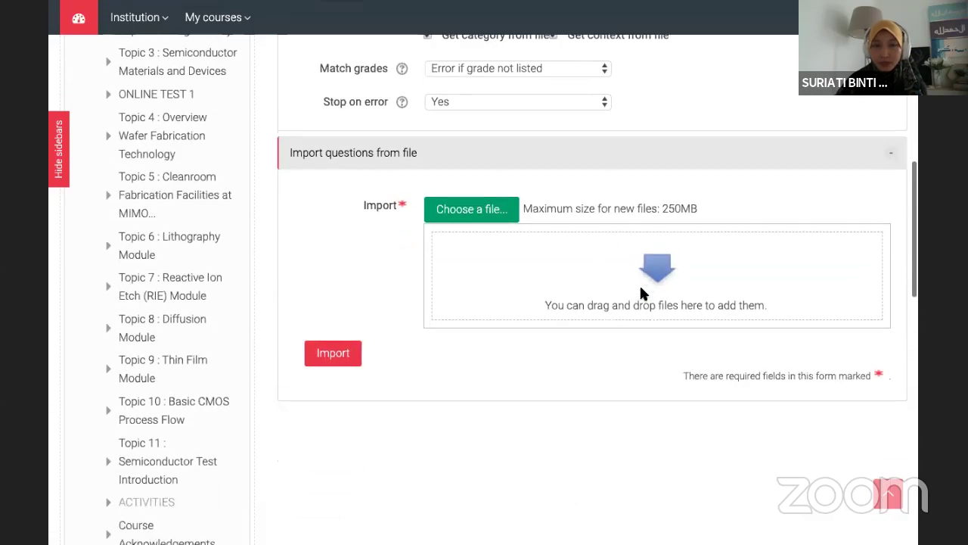
pyautogui.click(474, 210)
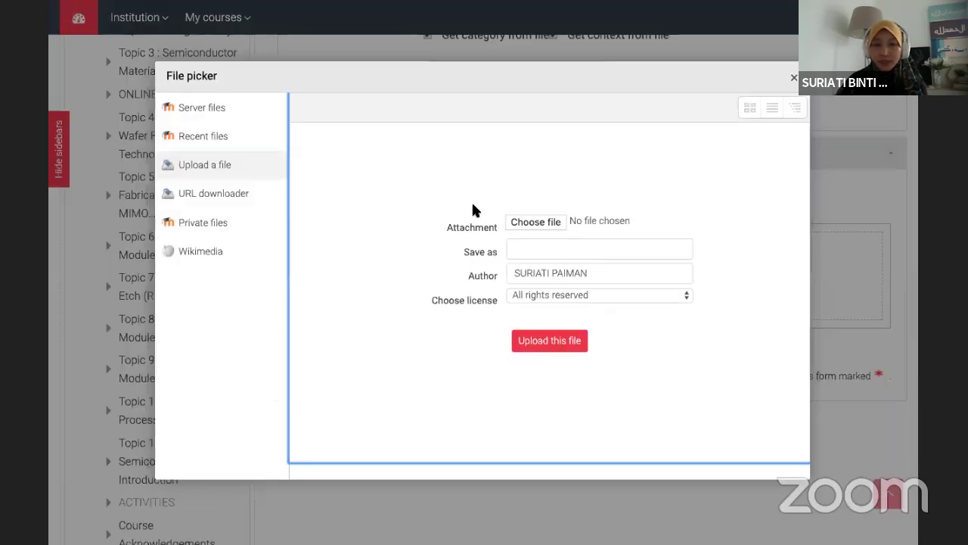
pyautogui.click(523, 226)
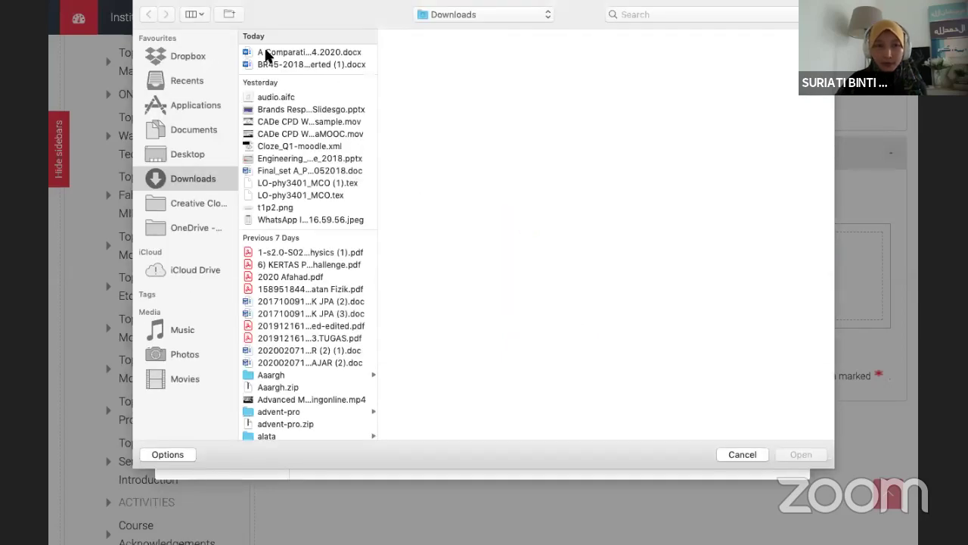
pyautogui.click(190, 152)
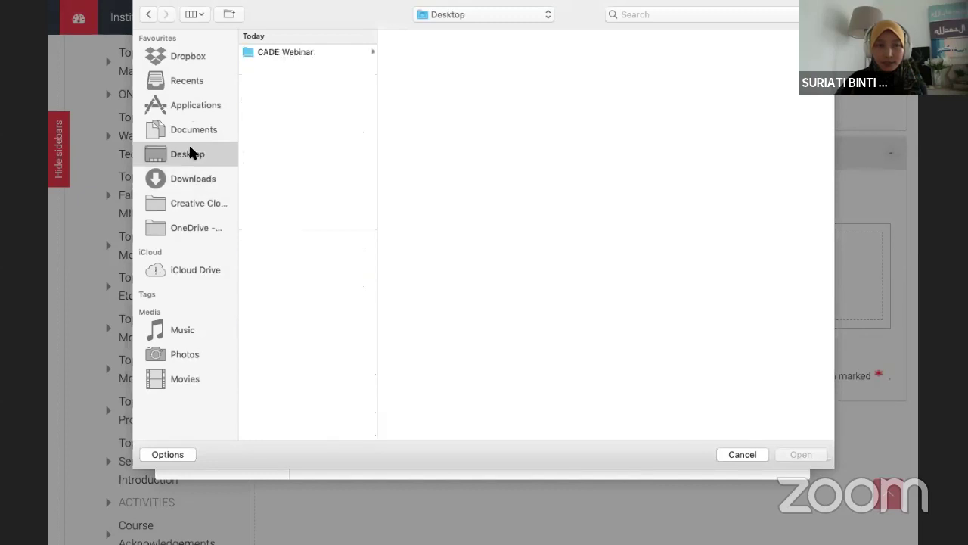
pyautogui.click(276, 54)
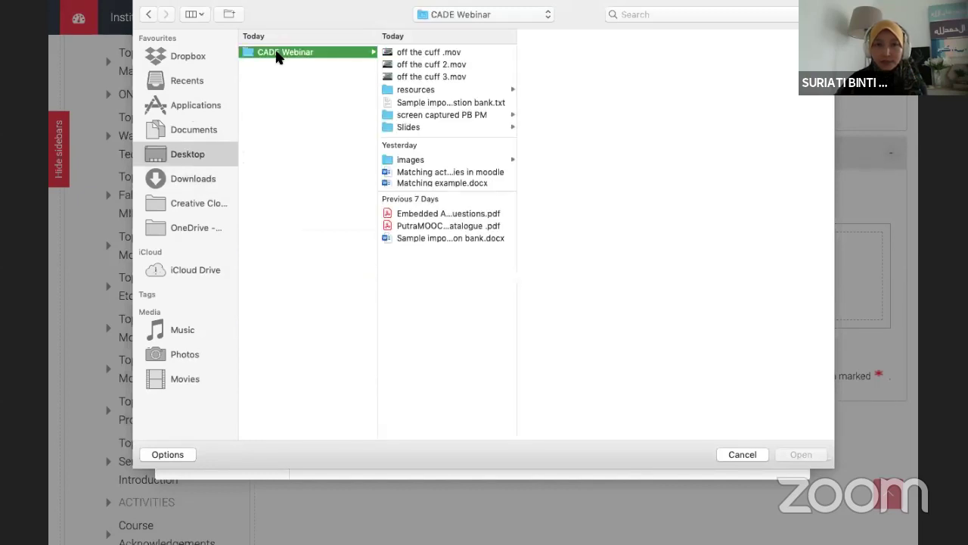
pyautogui.doubleClick(447, 103)
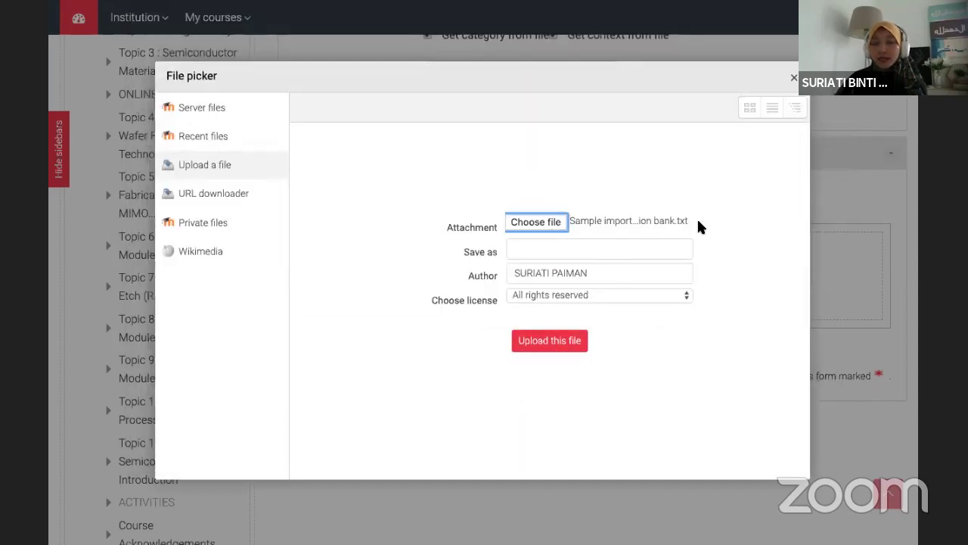
pyautogui.click(558, 343)
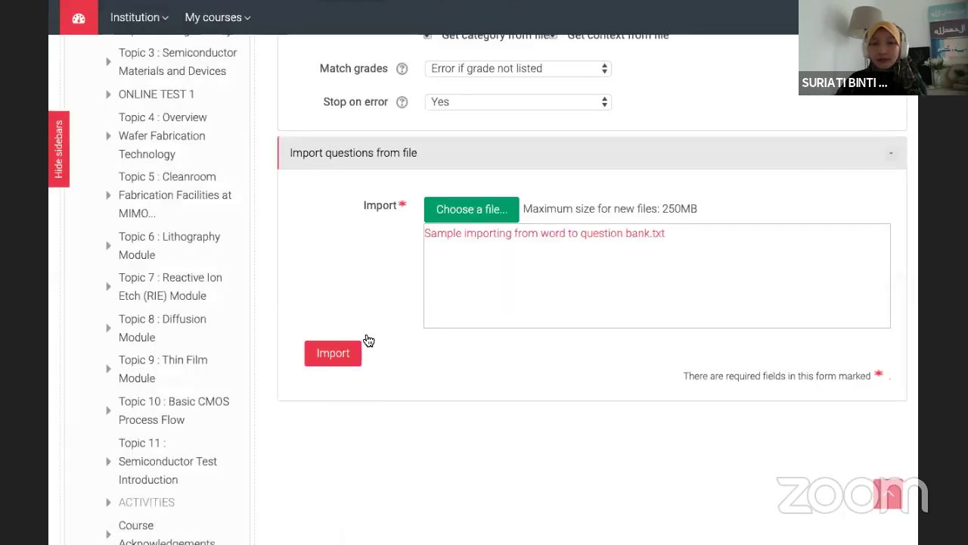
# Step: Import the questions from the uploaded text file and continue to the question bank
pyautogui.click(332, 353)
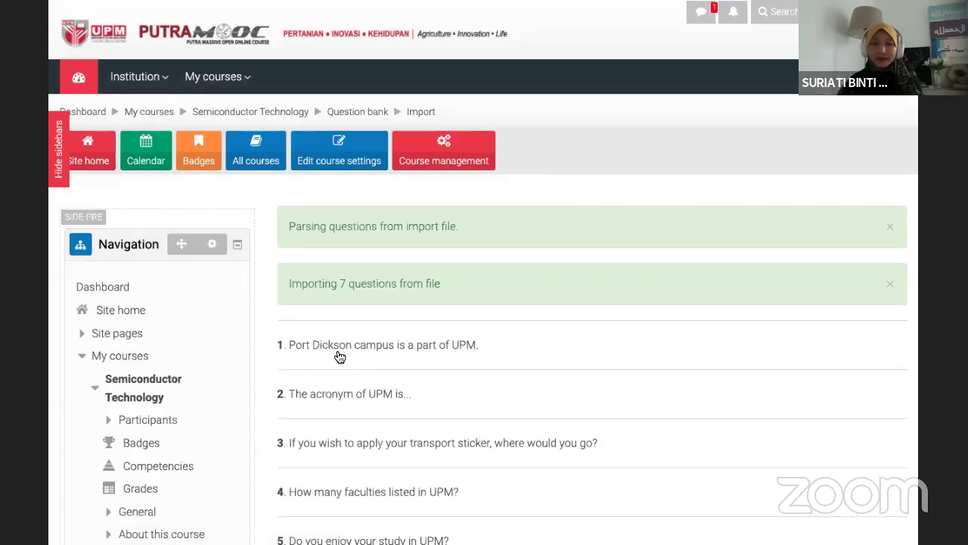
pyautogui.scroll(-3, 339, 356)
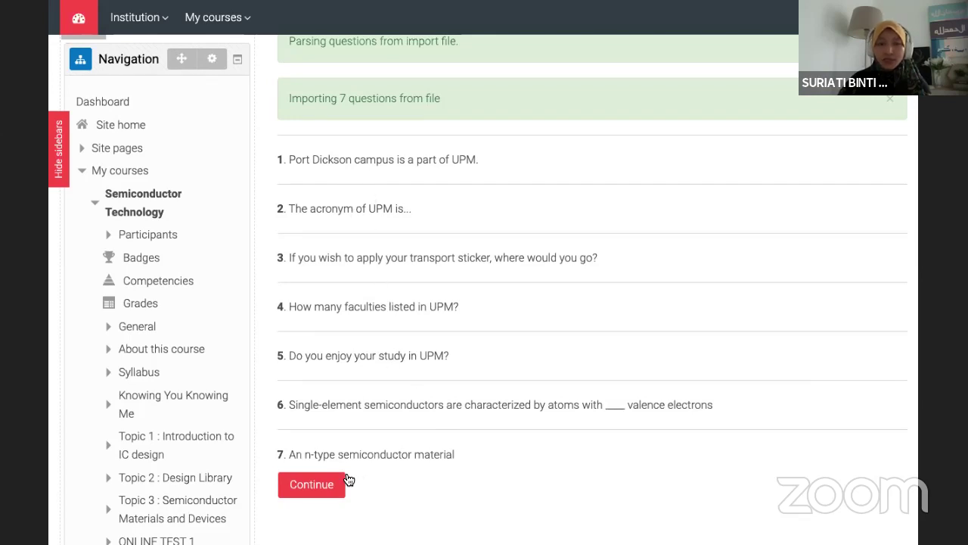
pyautogui.click(326, 484)
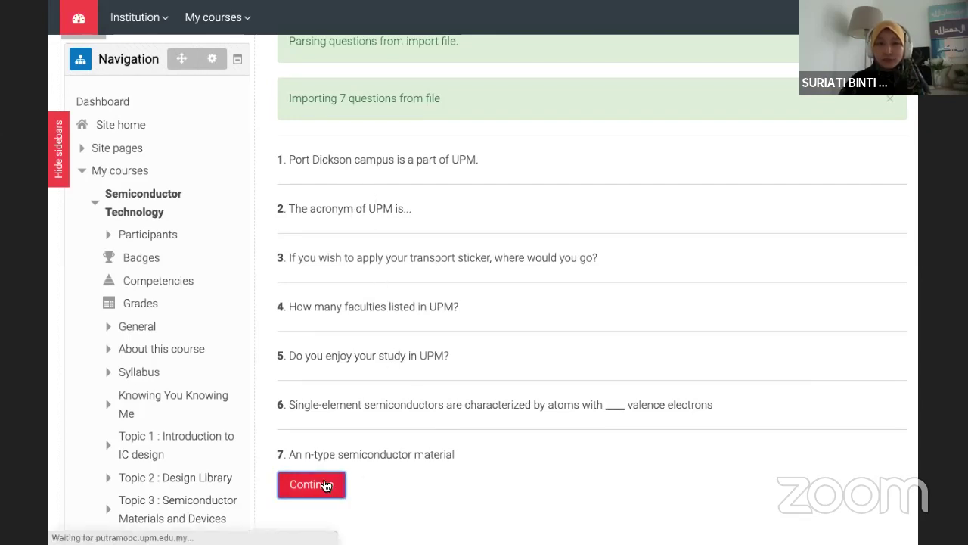
# Step: Look through the Quiz Assessment question list and turn off showing questions from subcategories
pyautogui.scroll(-2, 457, 514)
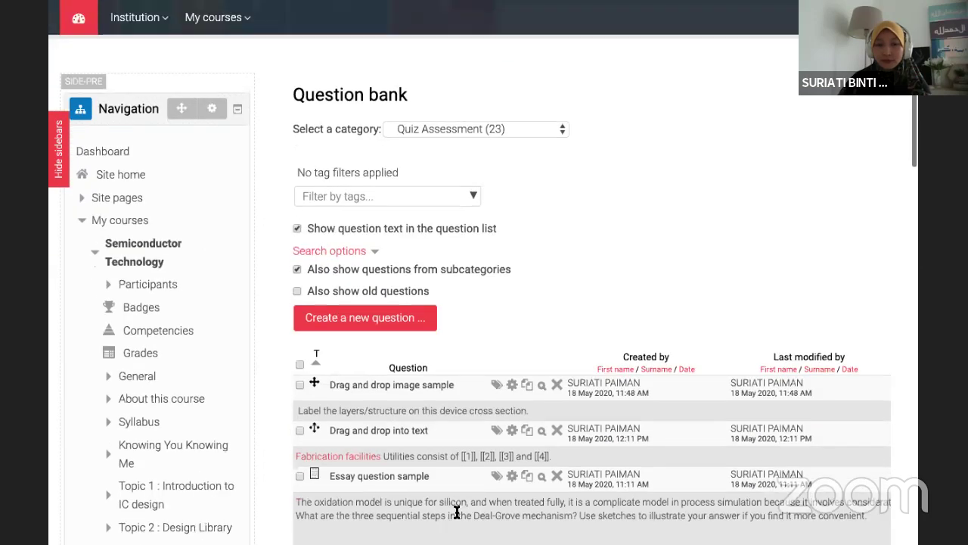
pyautogui.scroll(-3, 494, 386)
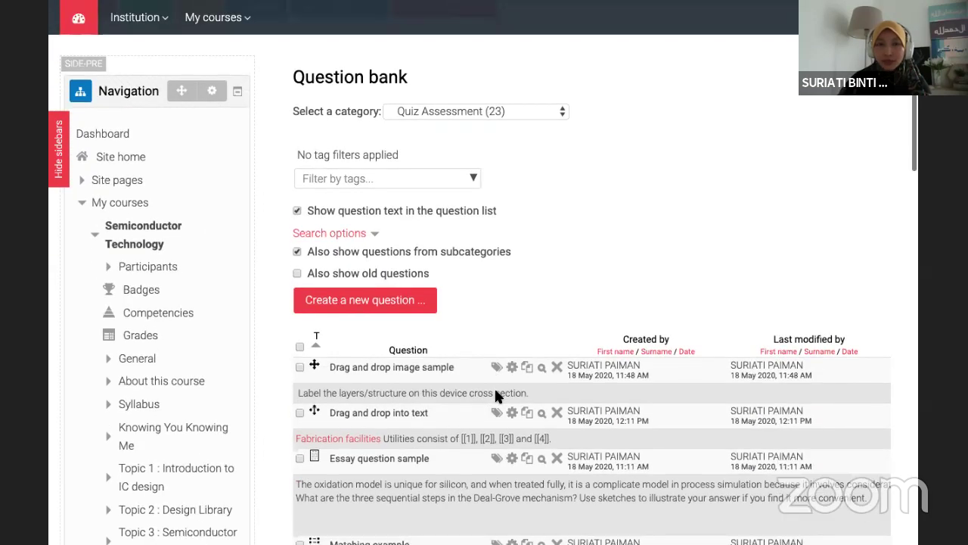
pyautogui.scroll(-3, 500, 381)
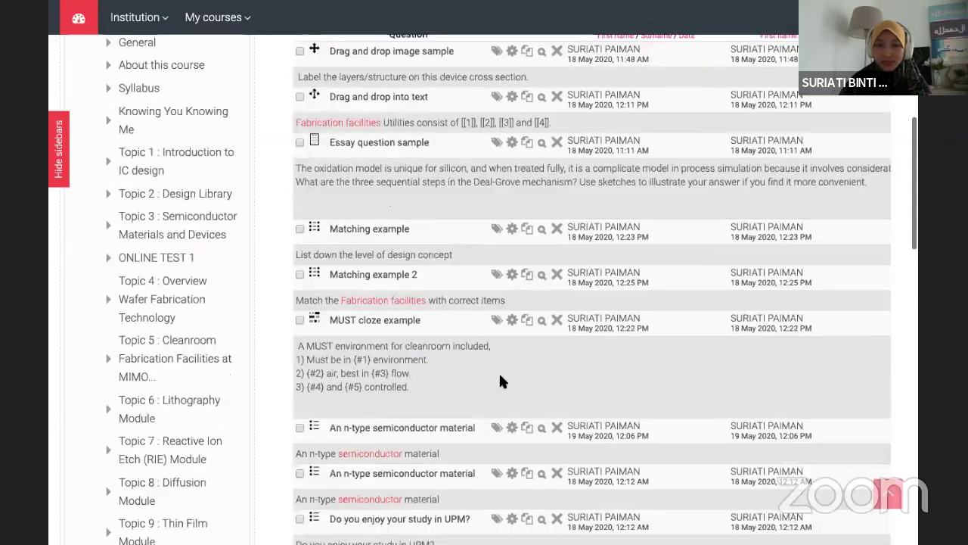
pyautogui.scroll(-1, 501, 380)
pyautogui.scroll(-2, 501, 380)
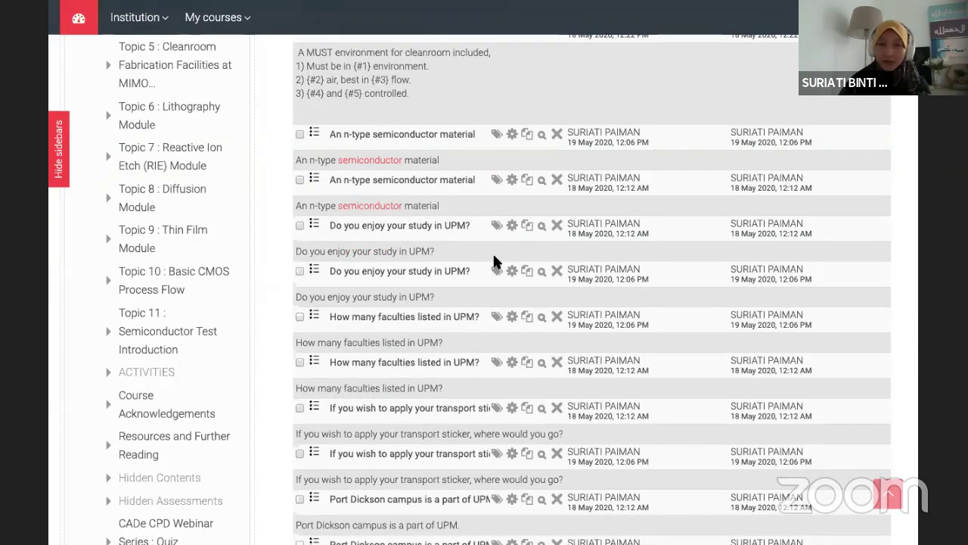
pyautogui.scroll(6, 485, 186)
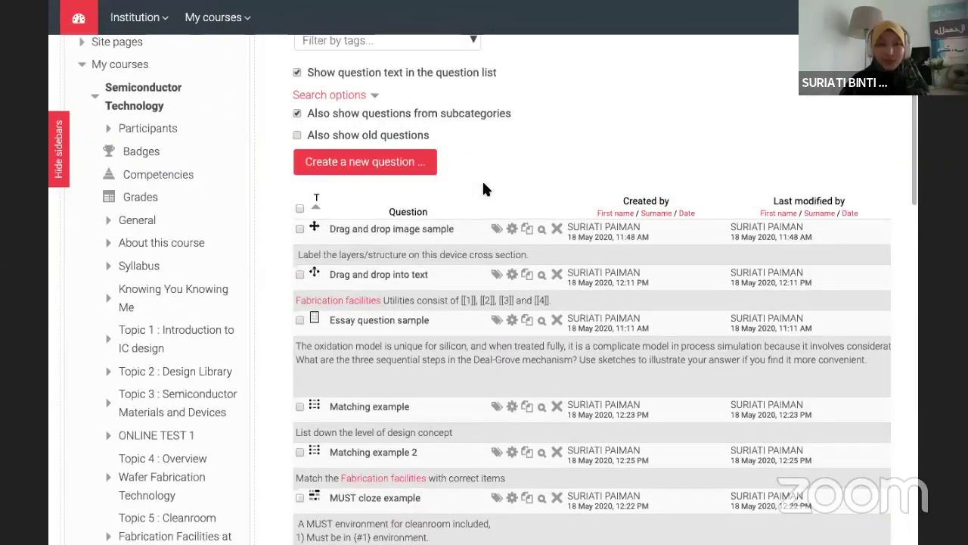
pyautogui.click(297, 114)
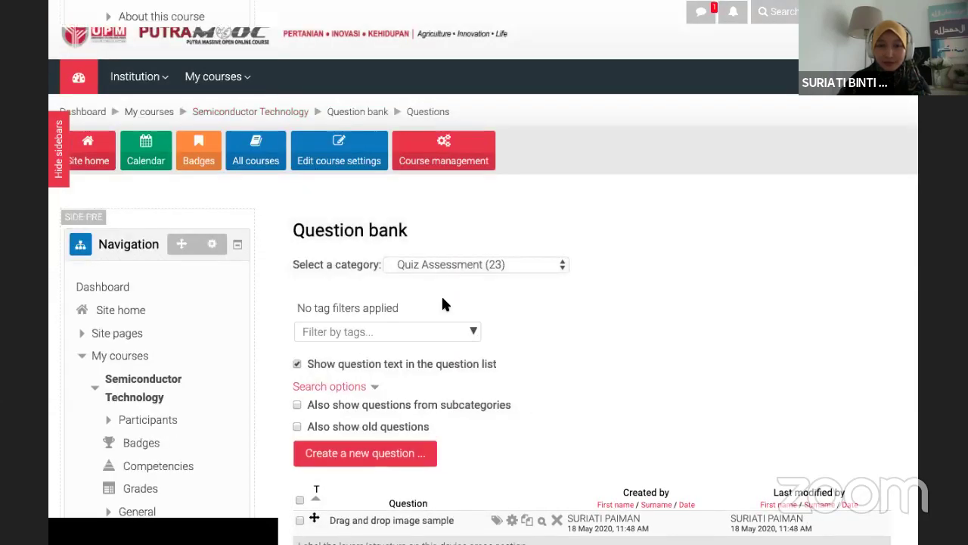
# Step: Examine the Quiz Assessment category's question list for the newly imported multiple-choice questions, keeping that category selected
pyautogui.scroll(-3, 444, 303)
pyautogui.scroll(-5, 446, 305)
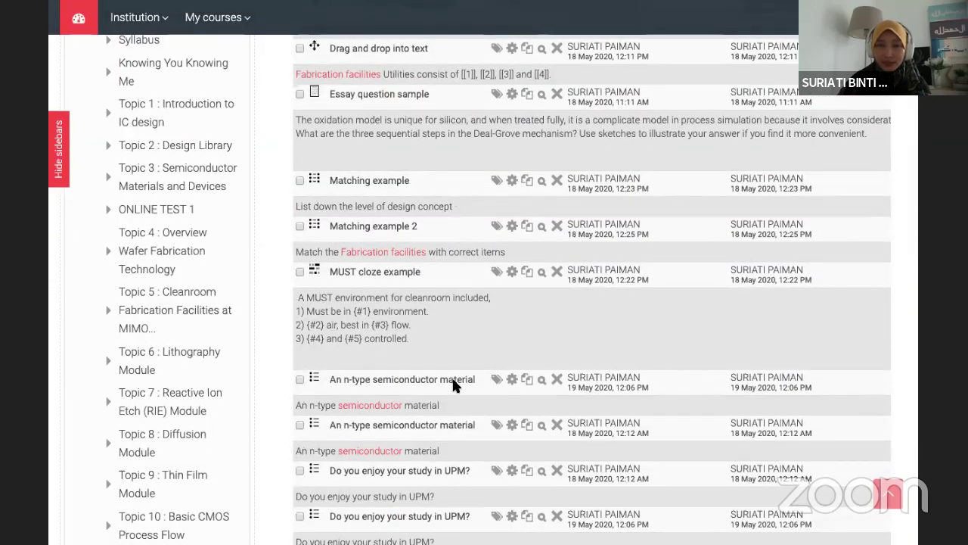
pyautogui.scroll(5, 479, 195)
pyautogui.scroll(1, 479, 196)
pyautogui.click(465, 195)
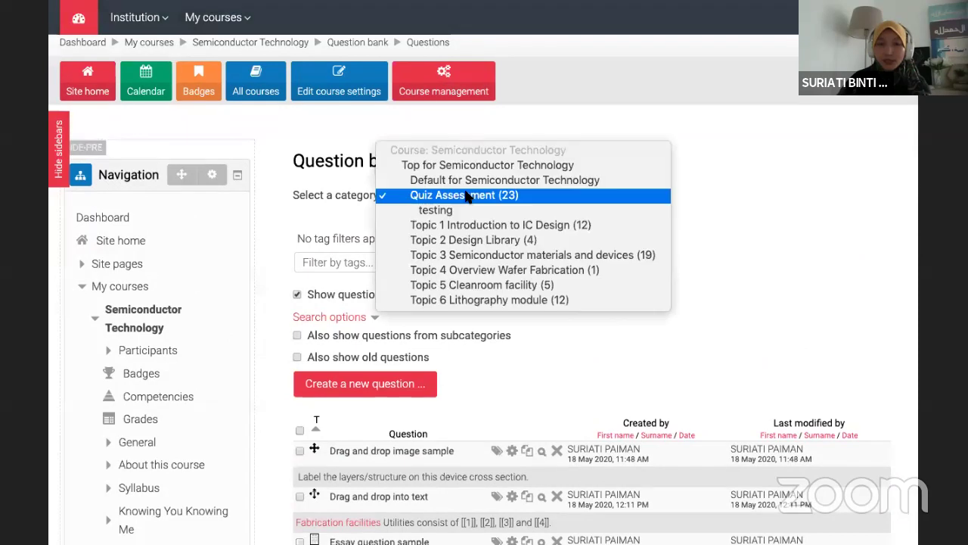
pyautogui.click(467, 195)
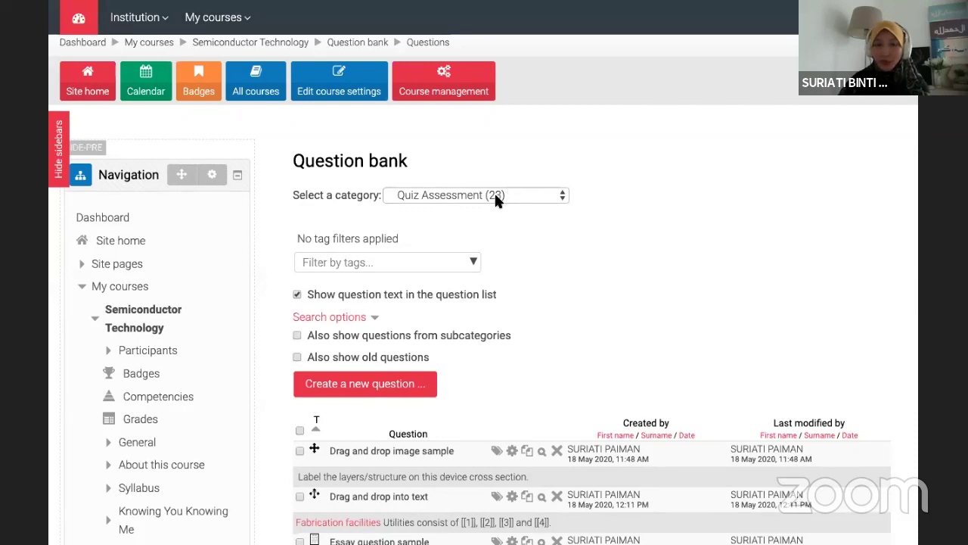
pyautogui.scroll(-4, 513, 331)
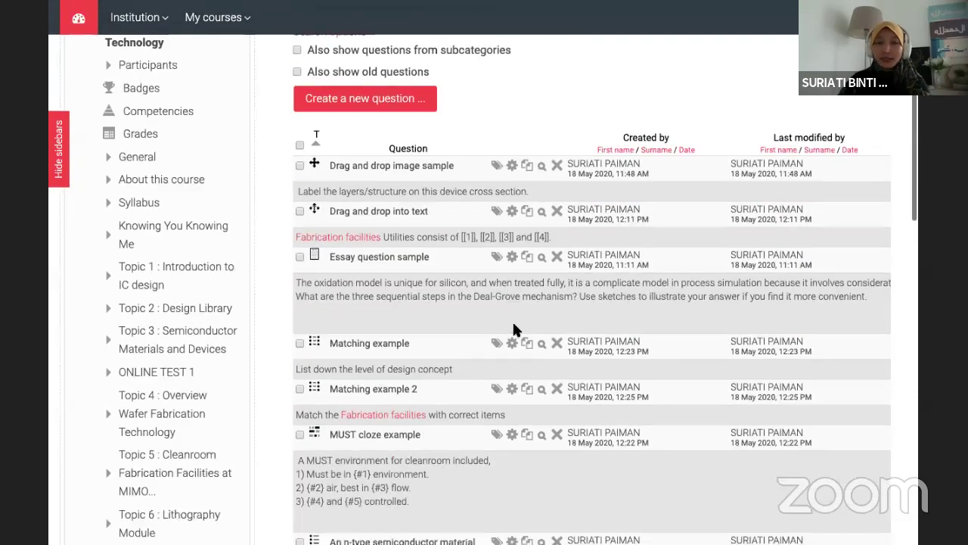
pyautogui.scroll(-2, 510, 273)
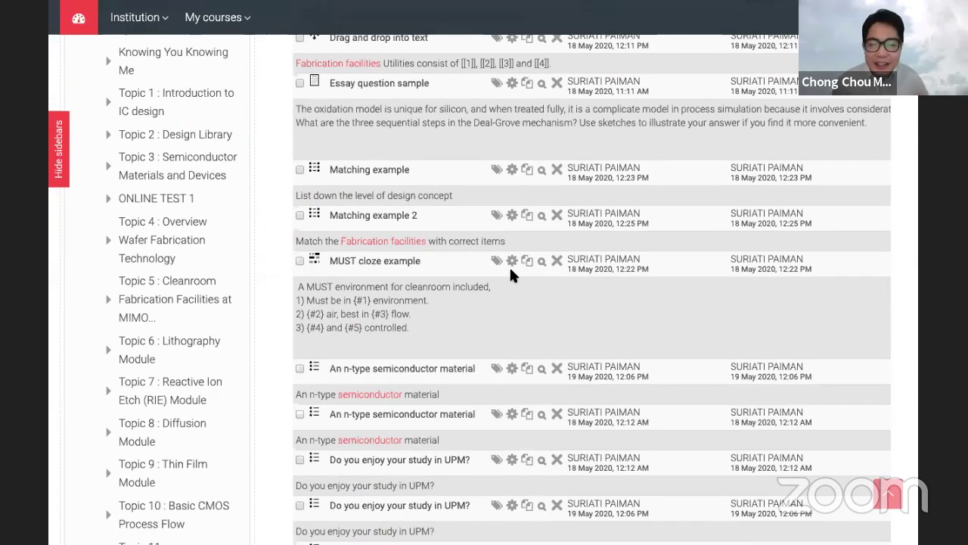
pyautogui.scroll(-3, 487, 427)
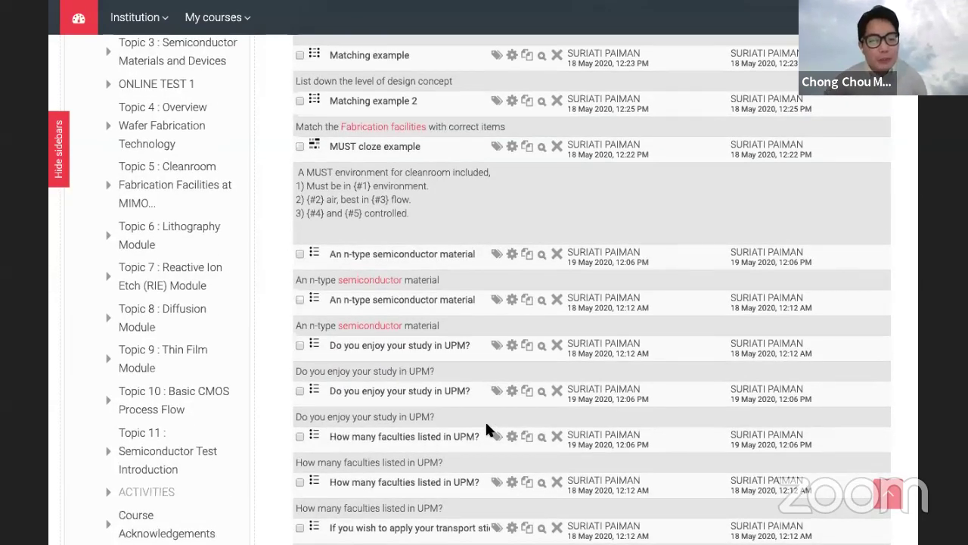
pyautogui.scroll(10, 486, 429)
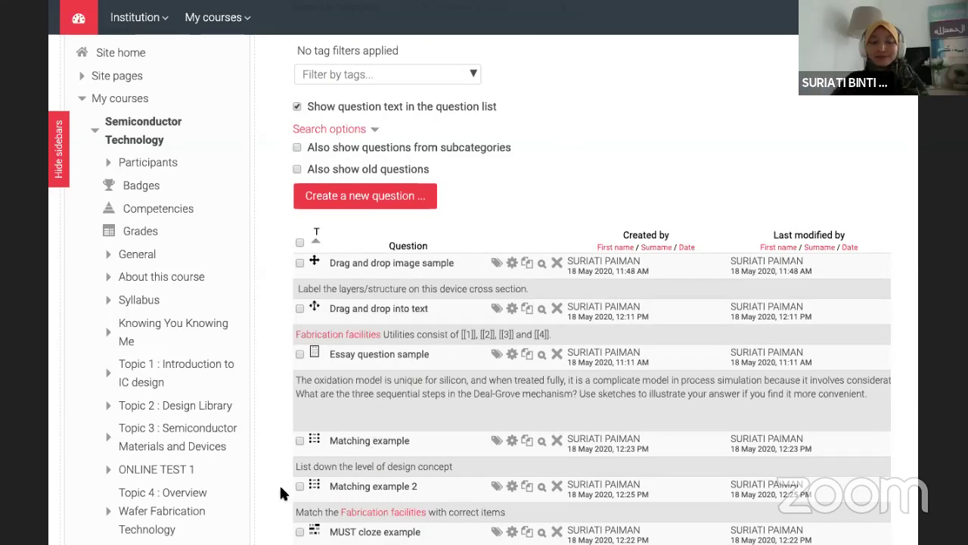
pyautogui.scroll(-3, 280, 493)
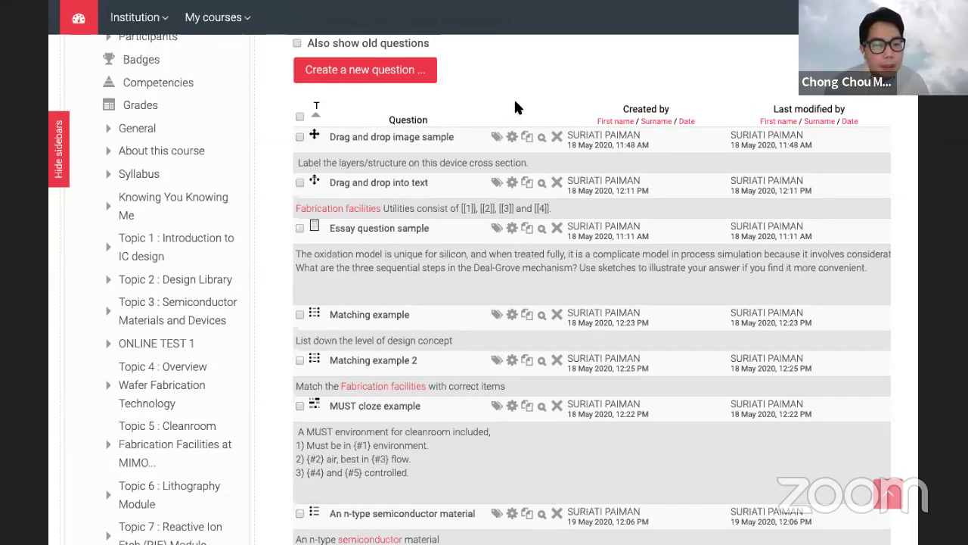
pyautogui.scroll(-1, 501, 281)
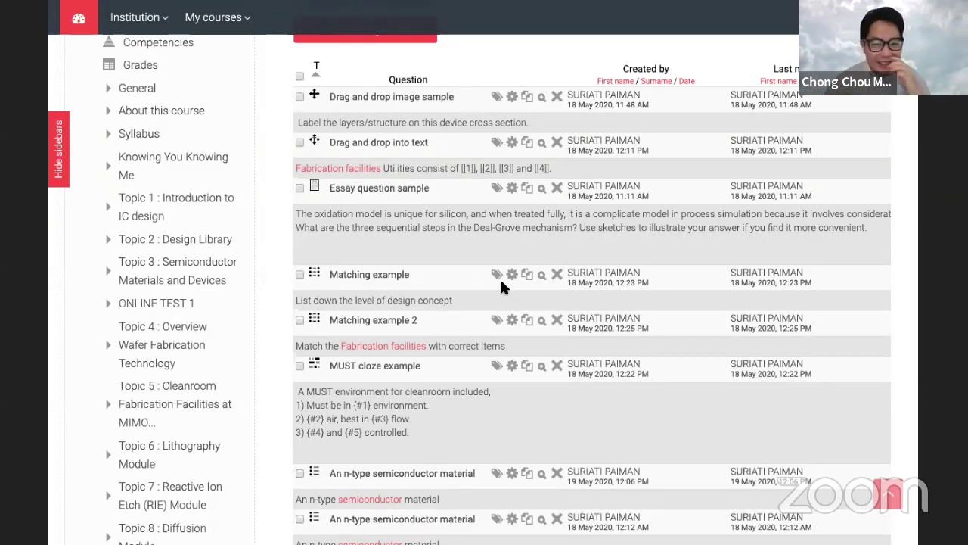
pyautogui.scroll(-2, 501, 282)
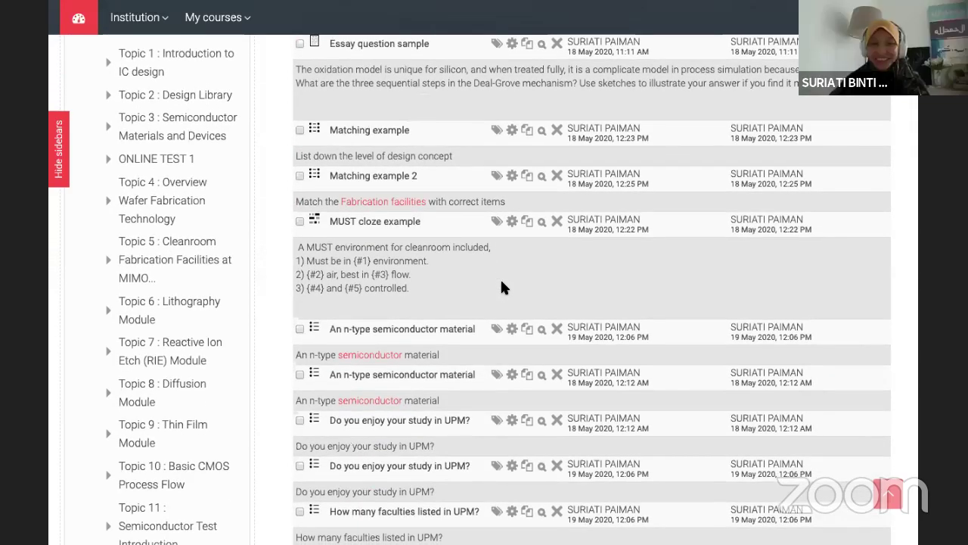
pyautogui.scroll(4, 501, 283)
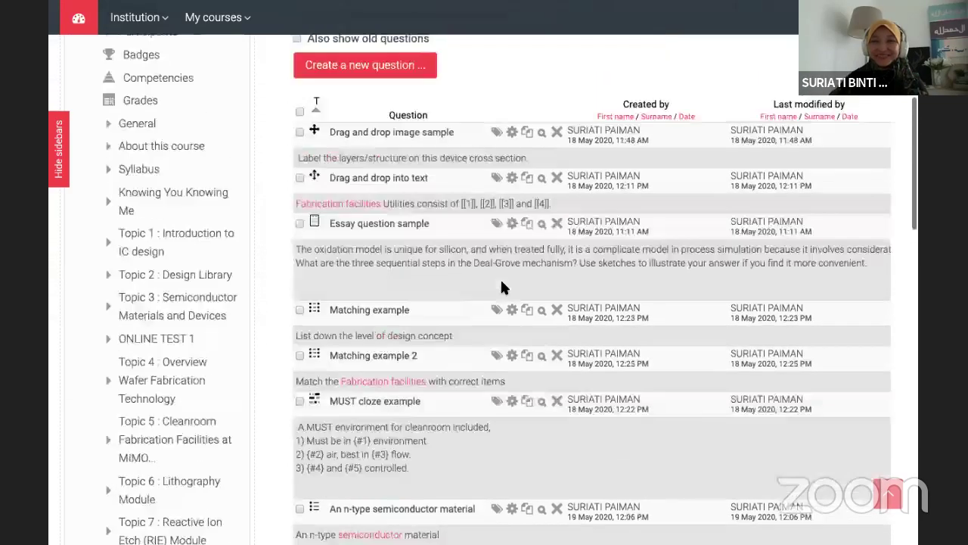
pyautogui.scroll(2, 501, 281)
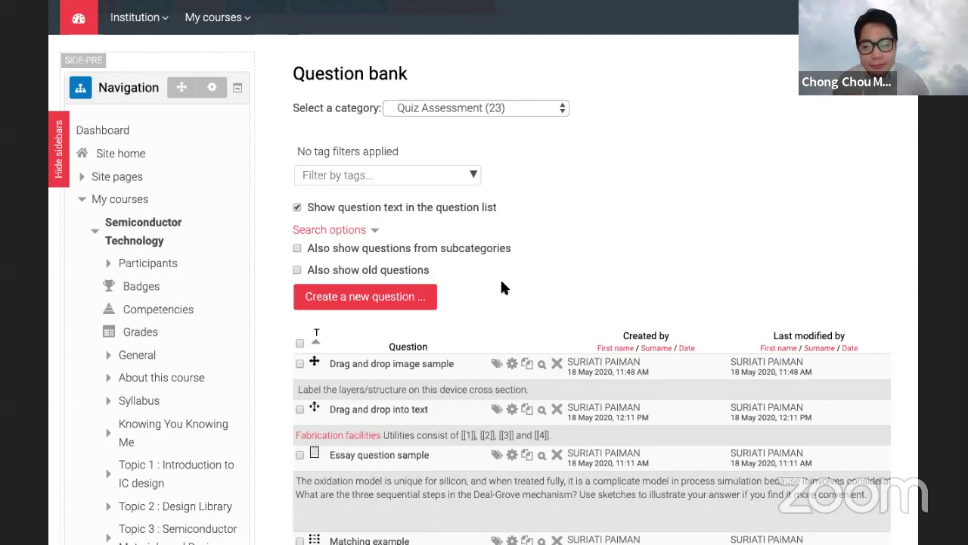
pyautogui.scroll(-3, 501, 283)
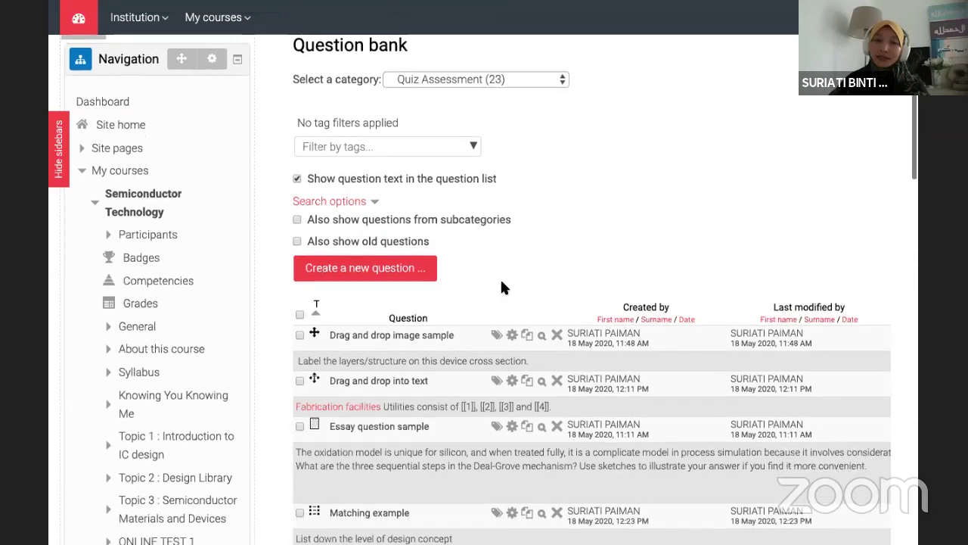
pyautogui.scroll(-1, 501, 287)
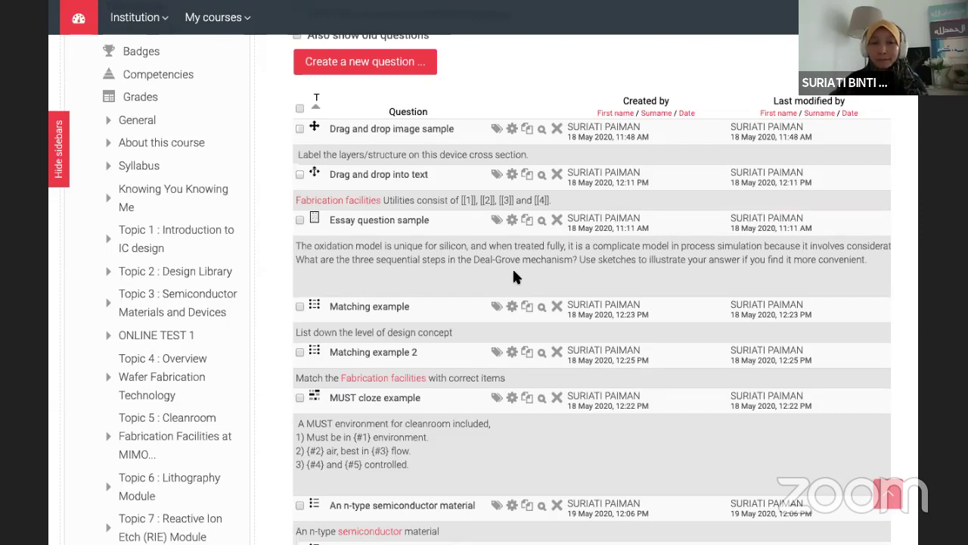
# Step: Examine the question types in the Quiz Assessment list, from drag and drop, essay and matching to multiple-choice and numerical questions
pyautogui.scroll(-1, 514, 264)
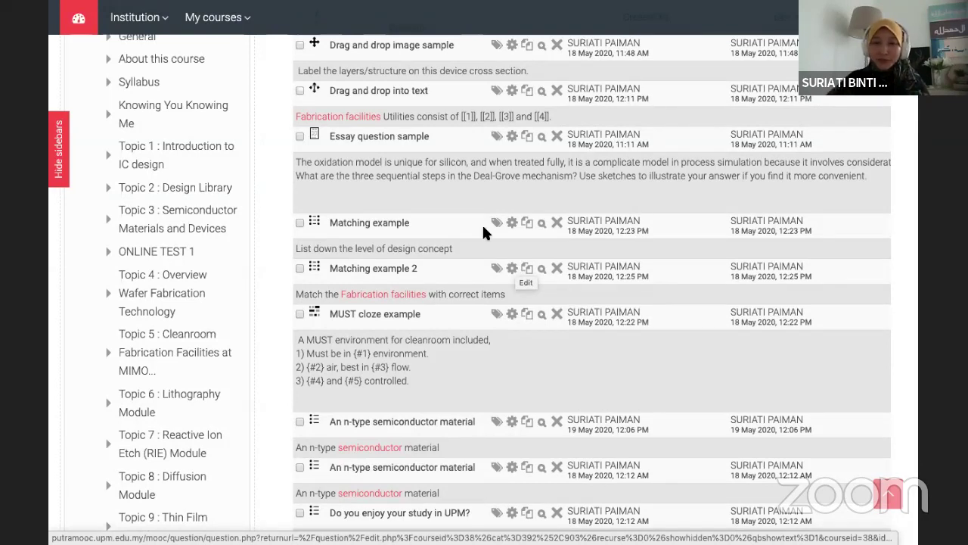
pyautogui.scroll(-6, 514, 277)
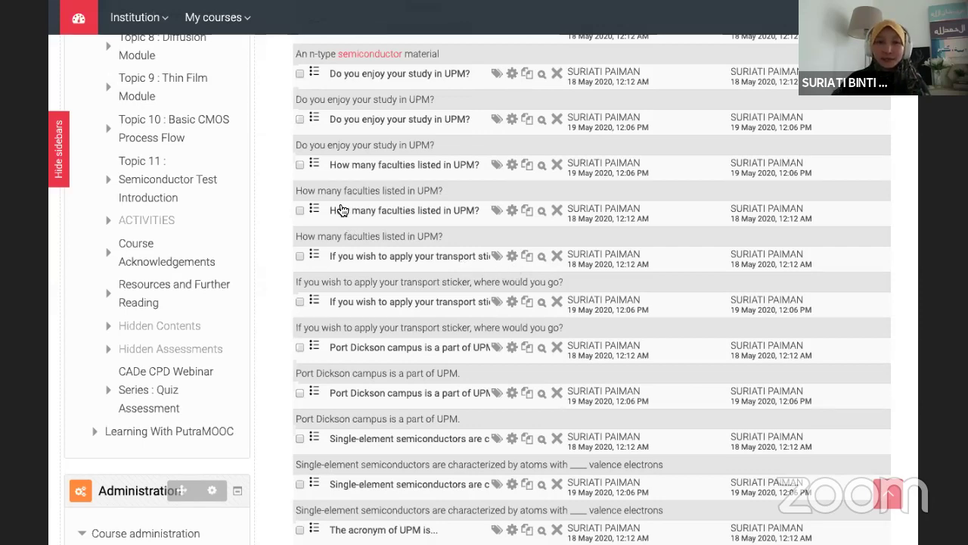
pyautogui.scroll(1, 342, 209)
pyautogui.scroll(5, 342, 212)
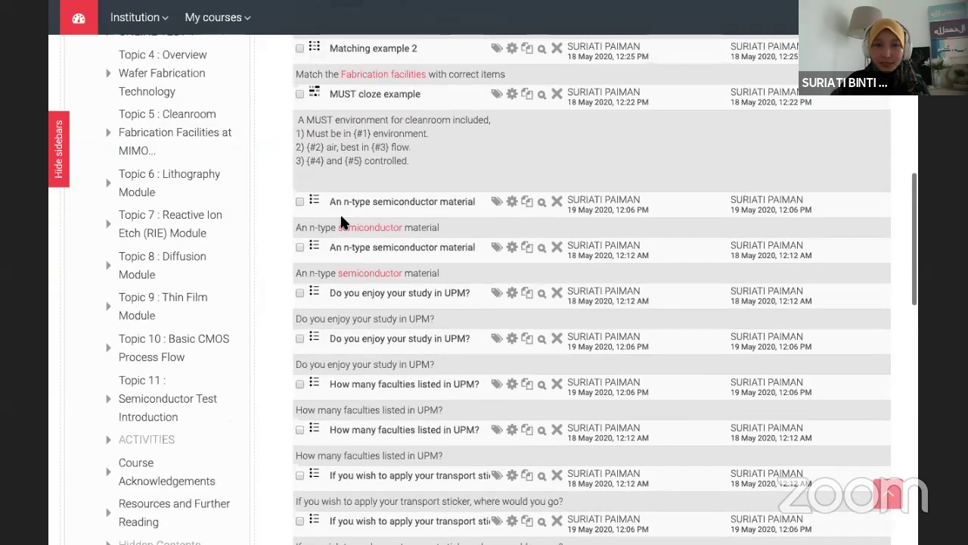
pyautogui.scroll(5, 340, 213)
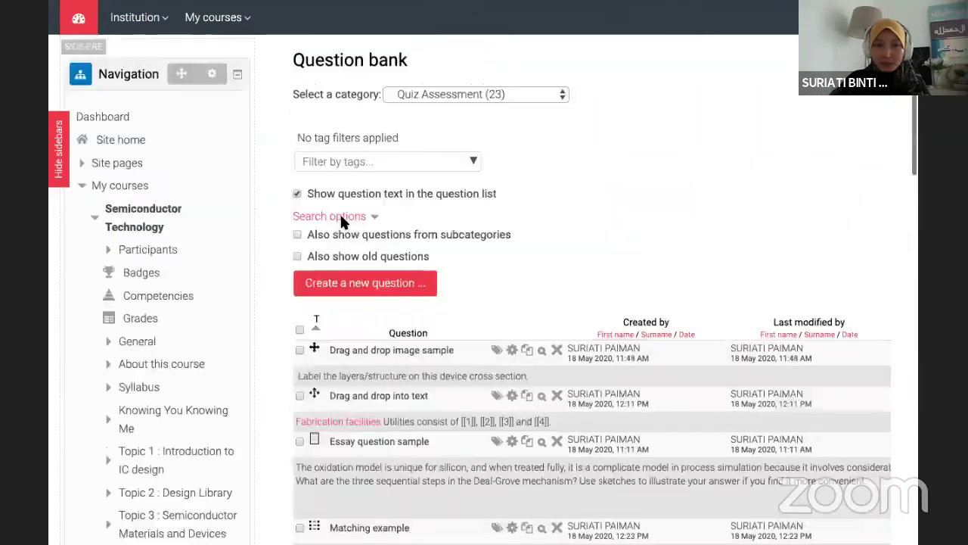
pyautogui.scroll(-4, 426, 298)
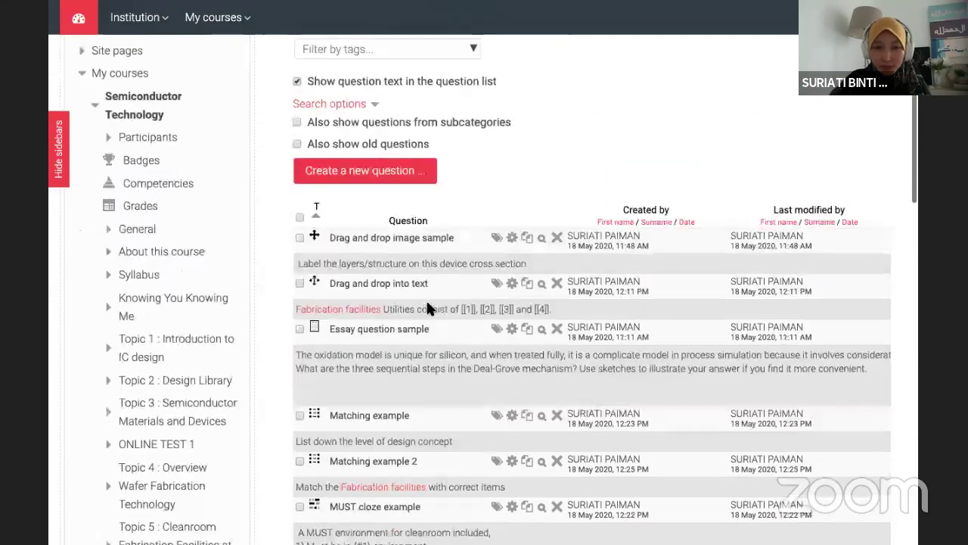
pyautogui.scroll(-10, 428, 378)
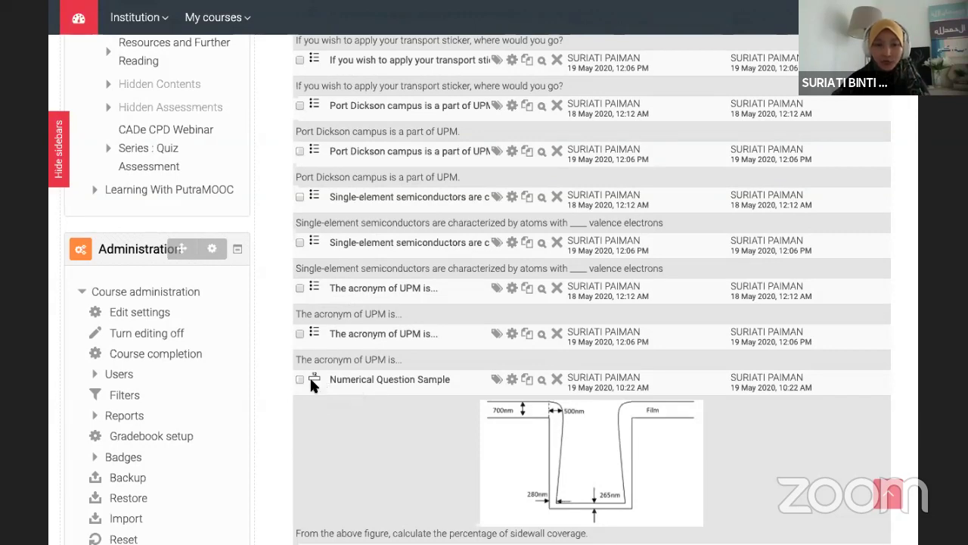
pyautogui.scroll(8, 317, 143)
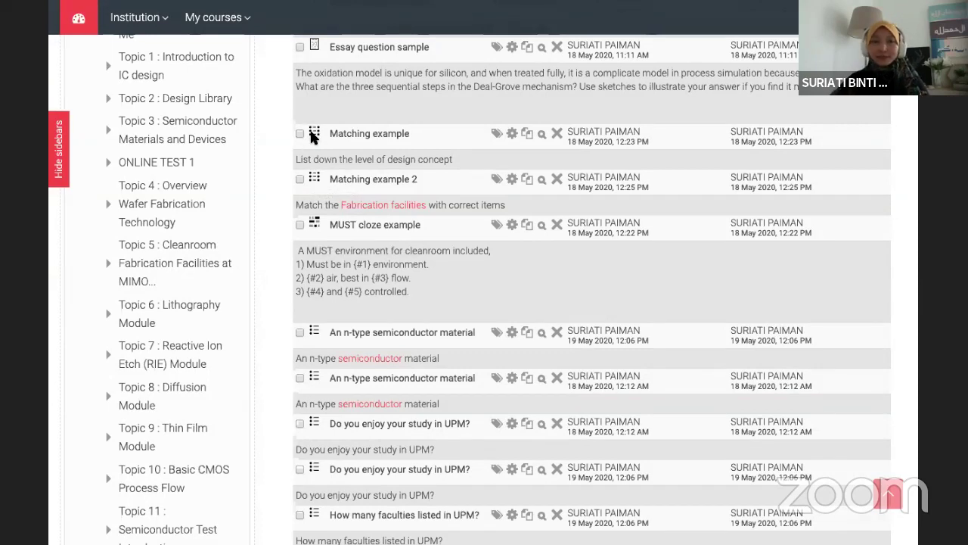
pyautogui.scroll(2, 313, 136)
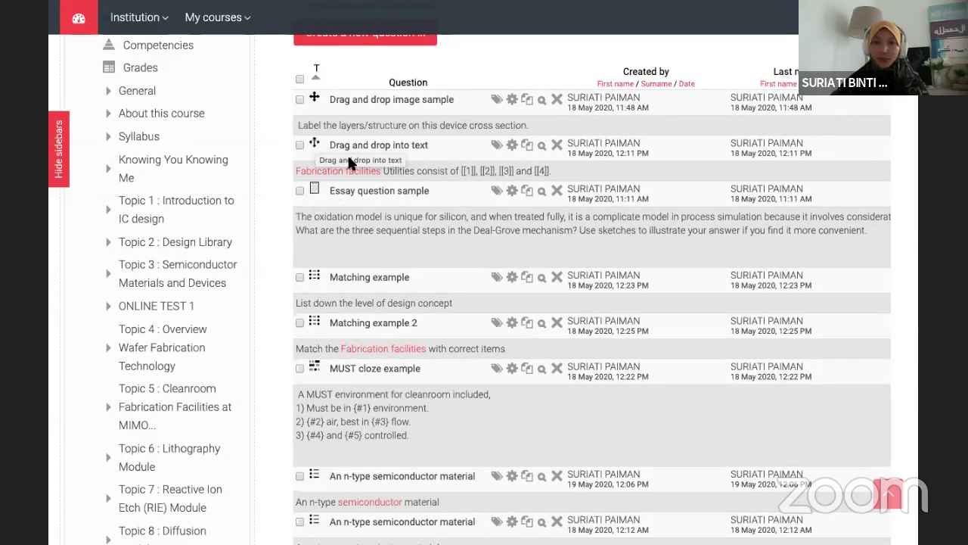
pyautogui.scroll(-1, 361, 190)
pyautogui.scroll(-2, 364, 204)
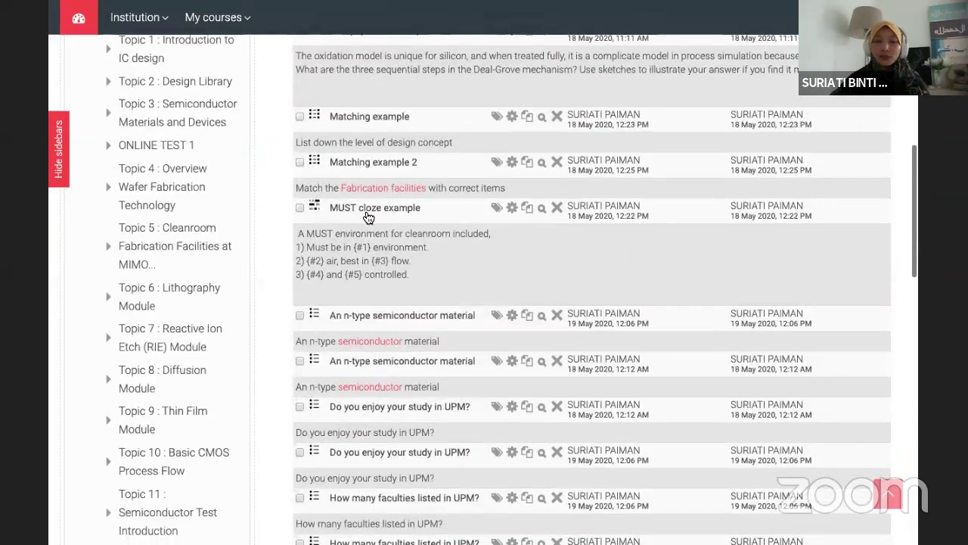
pyautogui.scroll(5, 364, 207)
pyautogui.scroll(4, 367, 214)
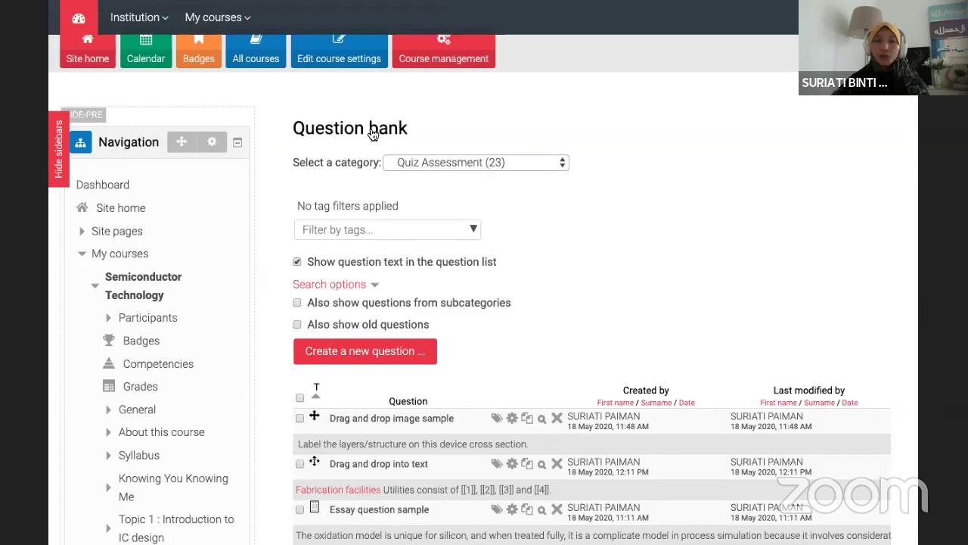
pyautogui.scroll(-1, 459, 269)
pyautogui.scroll(-15, 459, 269)
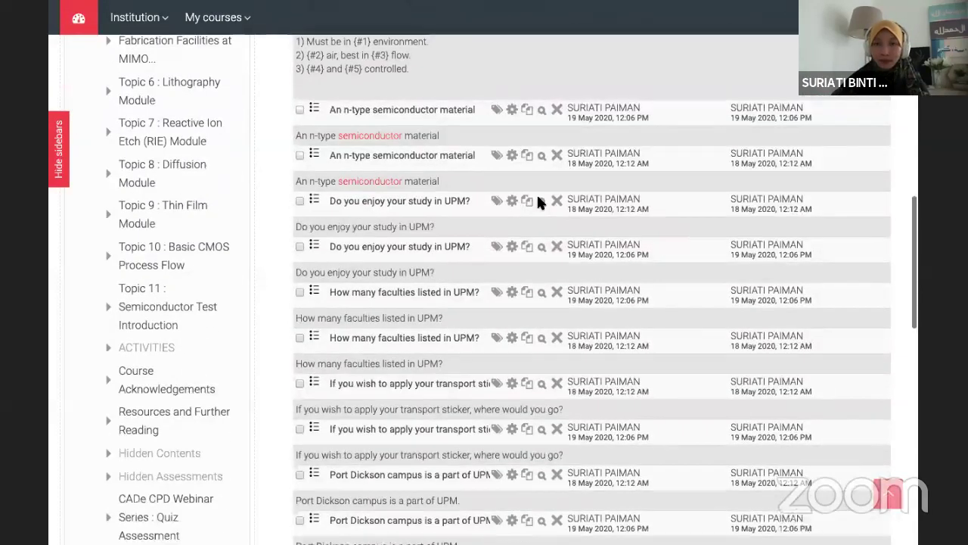
pyautogui.scroll(-5, 469, 313)
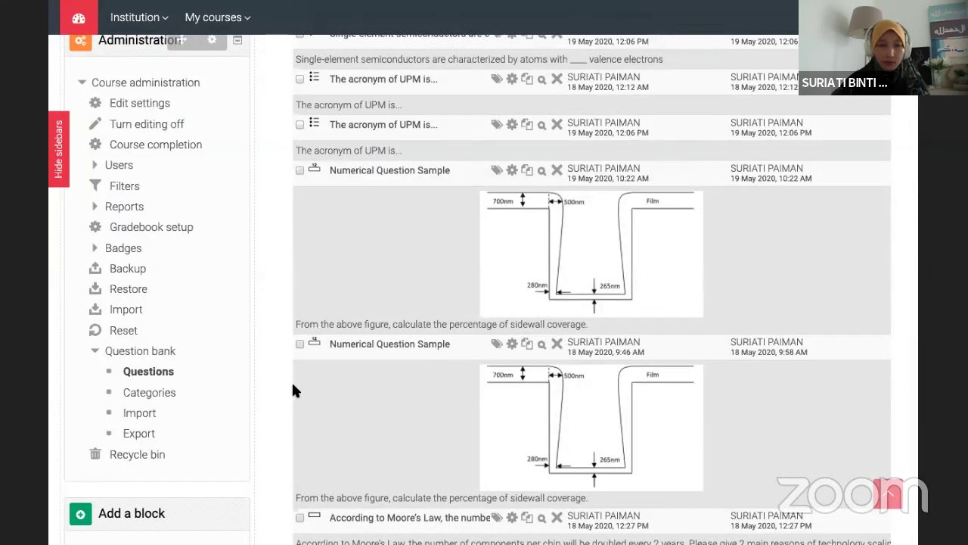
pyautogui.scroll(1, 256, 393)
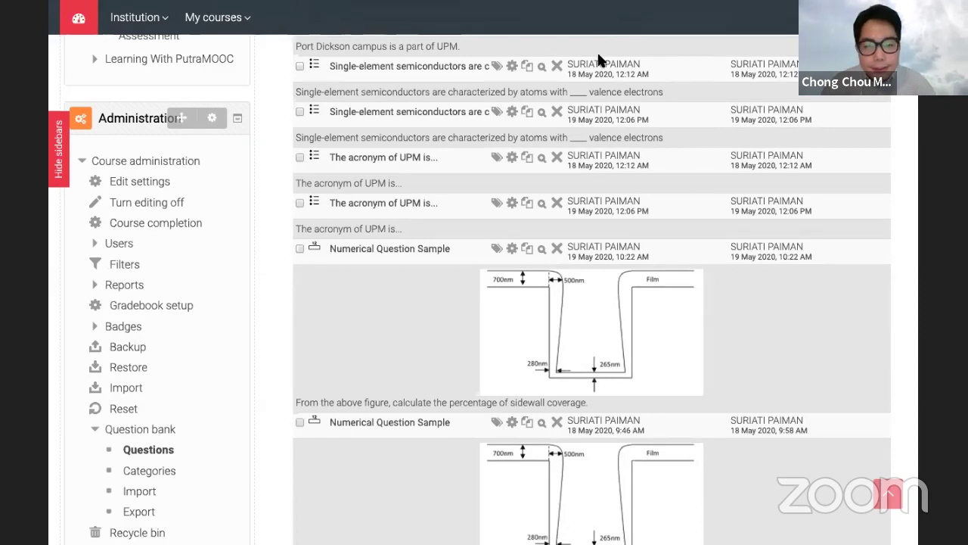
# Step: Return from the question bank to the Semiconductor Technology course page
pyautogui.moveTo(617, 9)
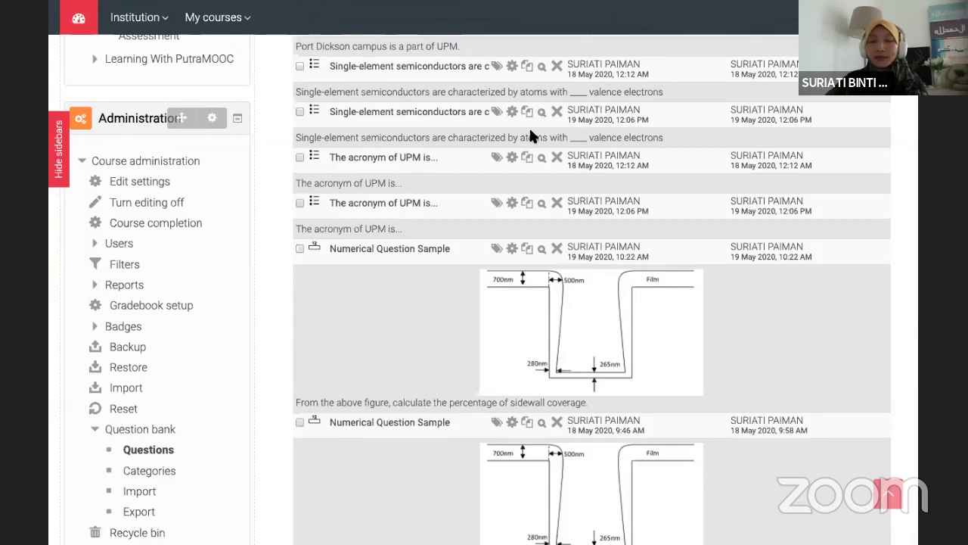
pyautogui.scroll(4, 425, 227)
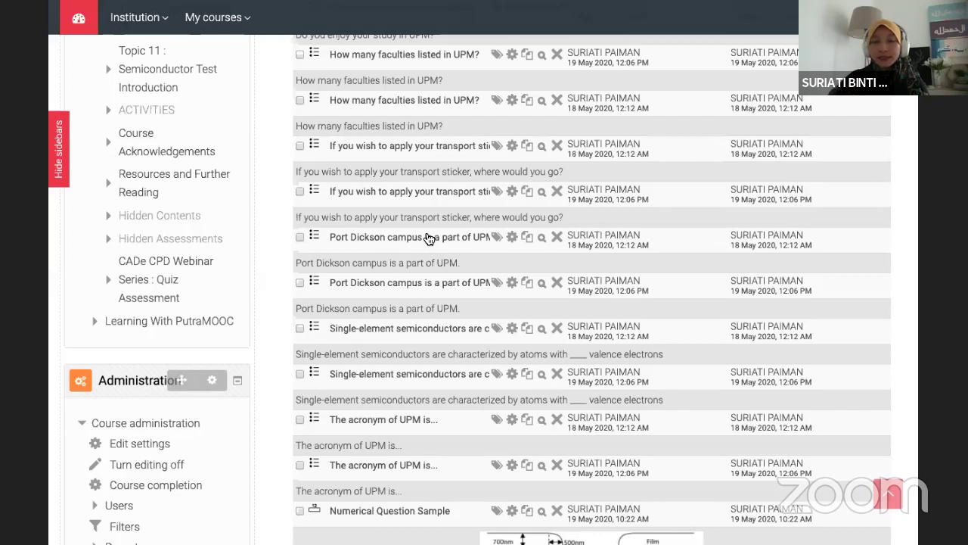
pyautogui.scroll(10, 428, 239)
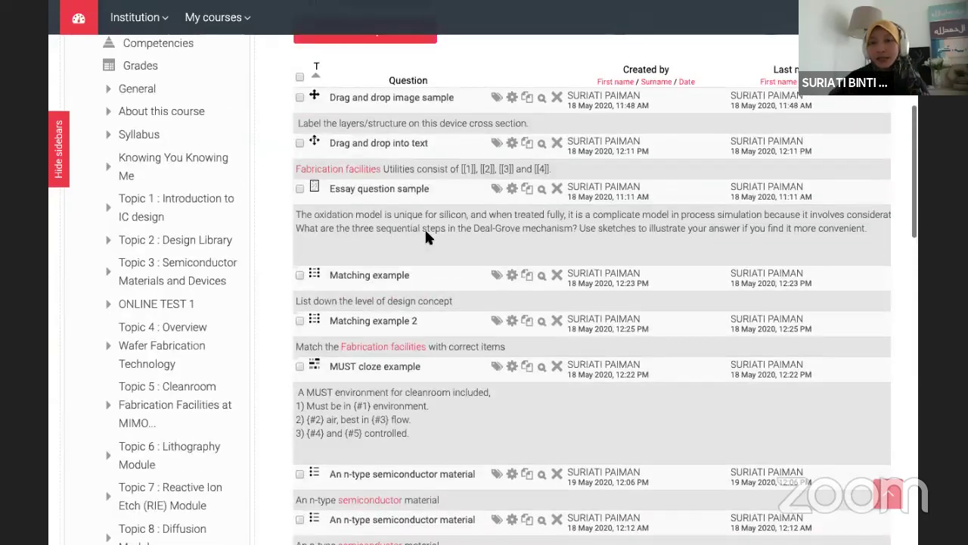
pyautogui.scroll(3, 424, 237)
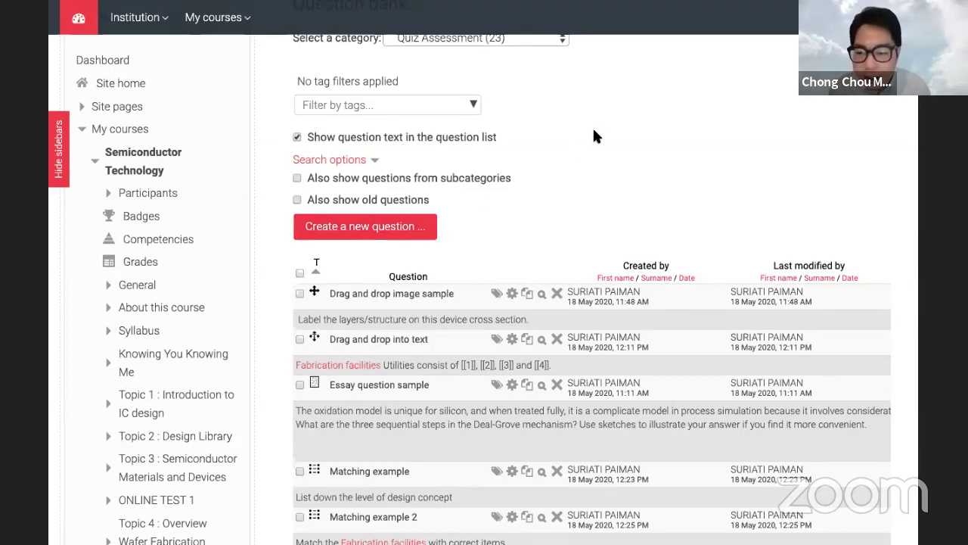
pyautogui.scroll(2, 594, 136)
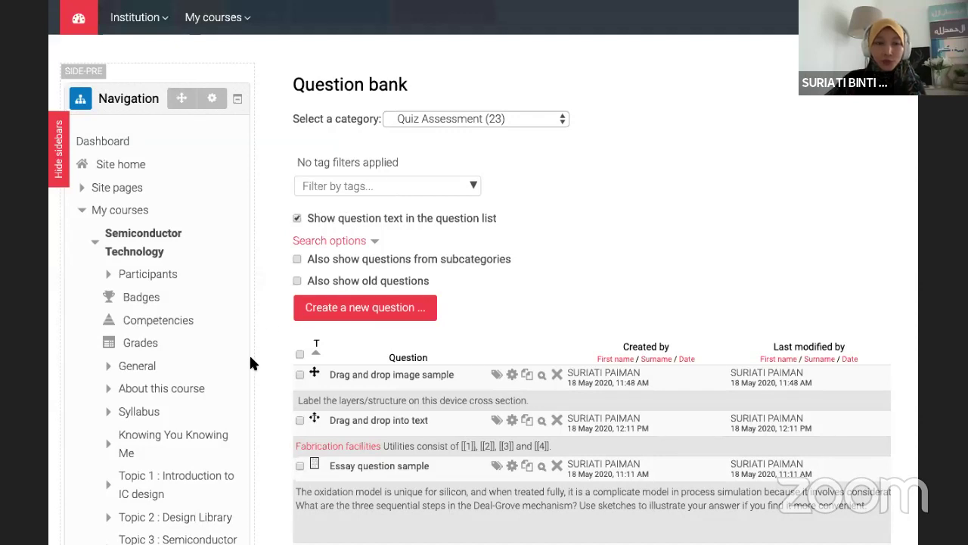
pyautogui.scroll(-1, 265, 385)
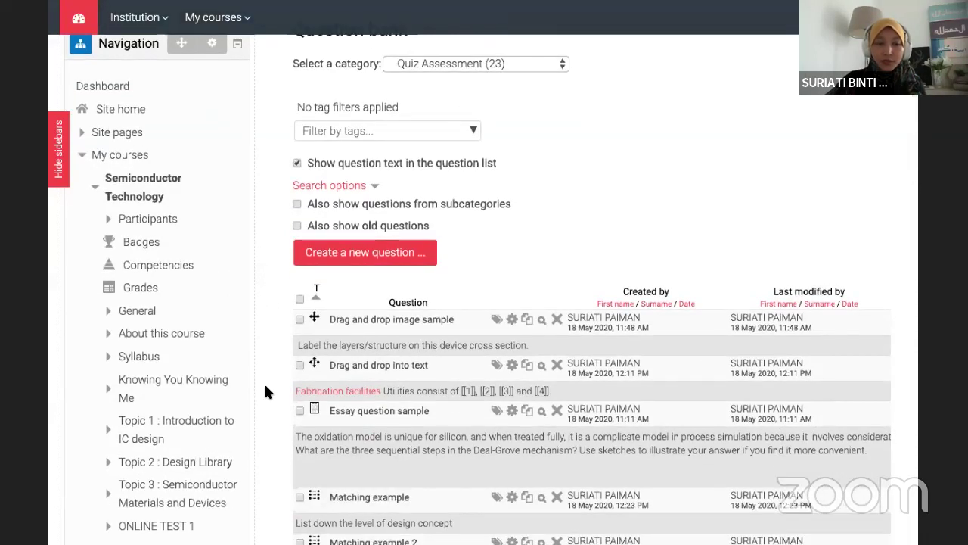
pyautogui.click(136, 195)
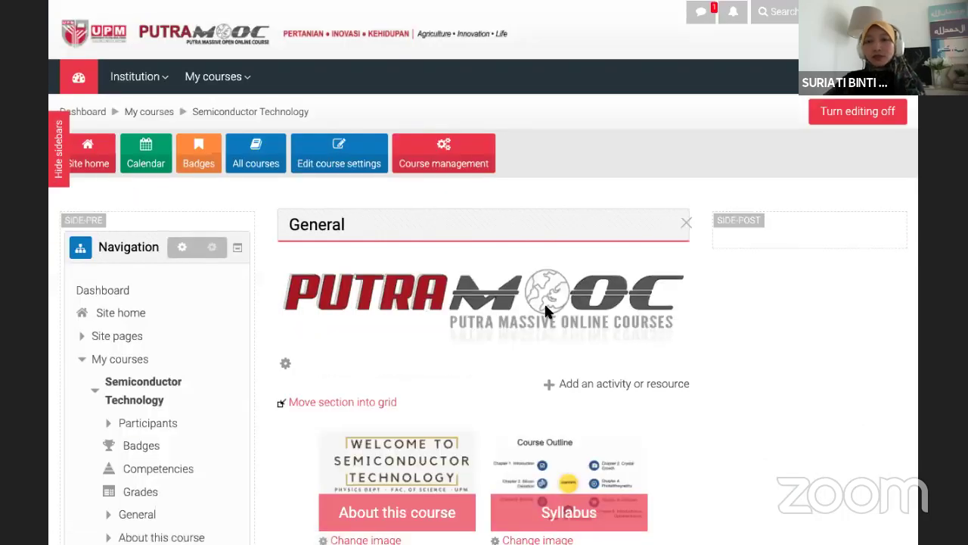
# Step: Look through the course sections for the quizzes, including those under CADe CPD Webinar Series : Quiz Assessment and the section above it
pyautogui.scroll(-2, 544, 301)
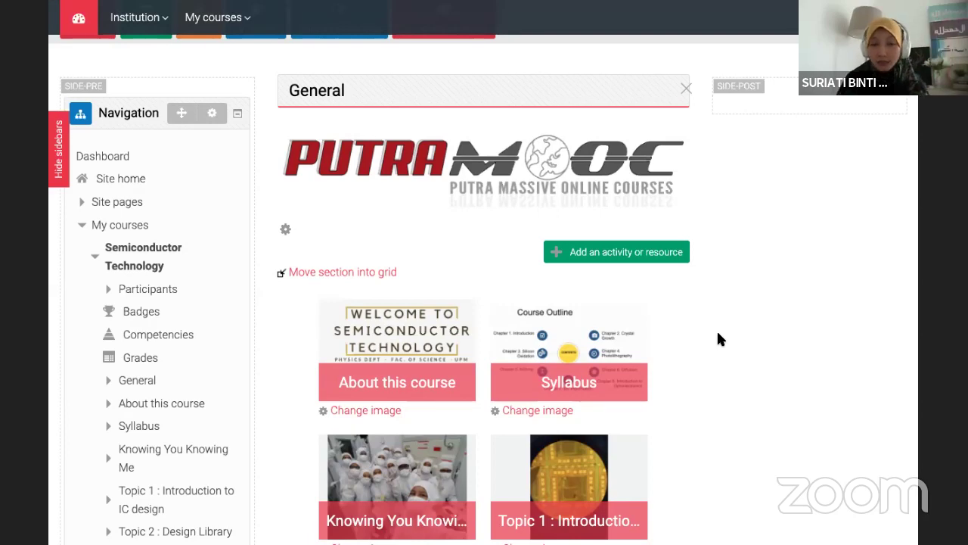
pyautogui.scroll(-5, 783, 346)
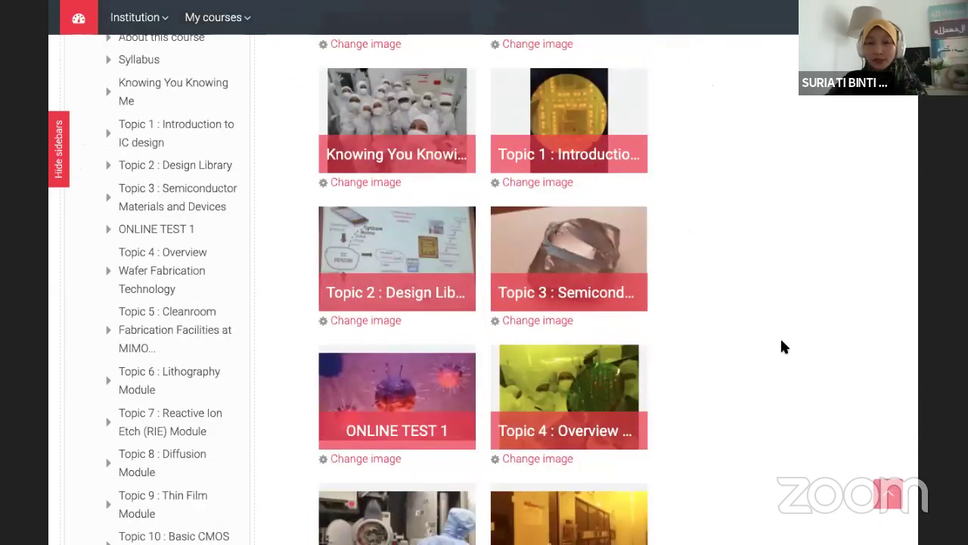
pyautogui.scroll(-4, 783, 346)
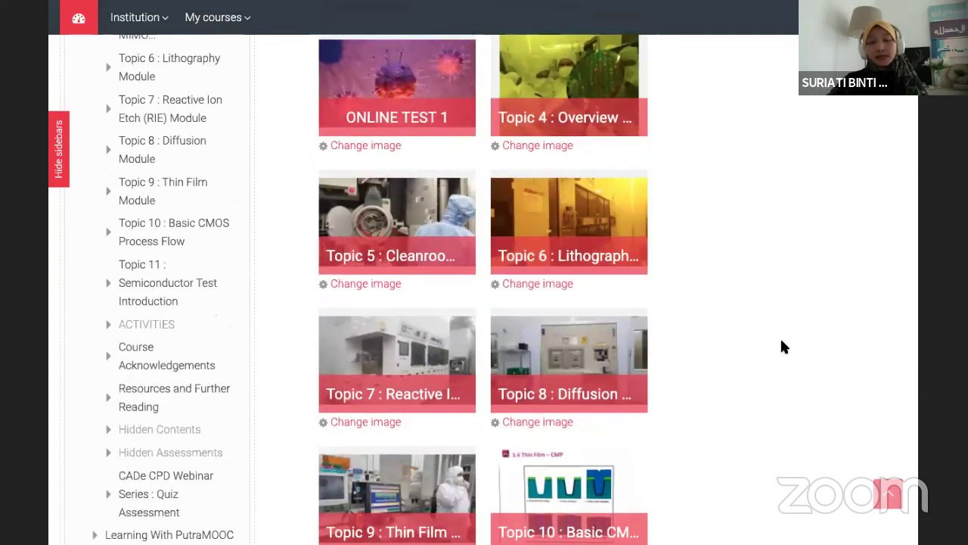
pyautogui.scroll(-1, 783, 346)
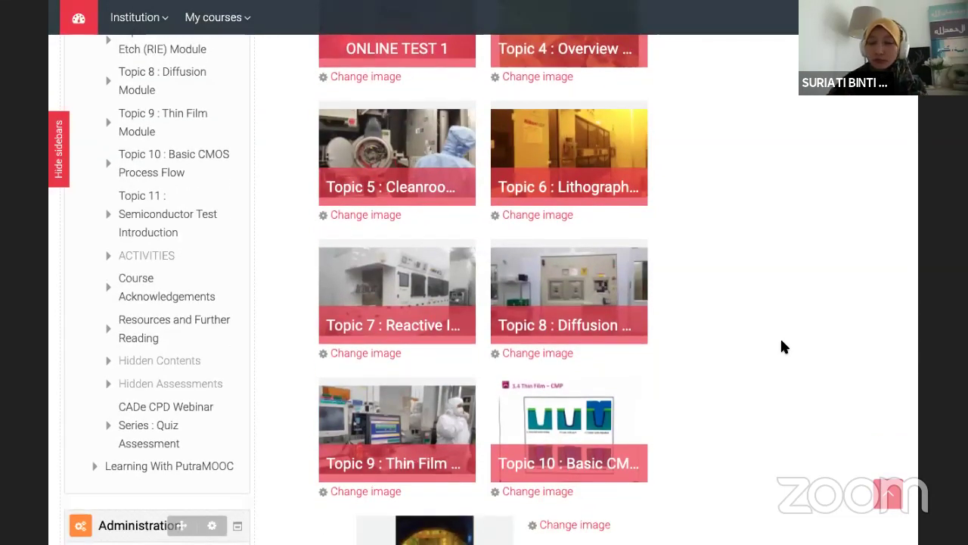
pyautogui.scroll(-10, 783, 345)
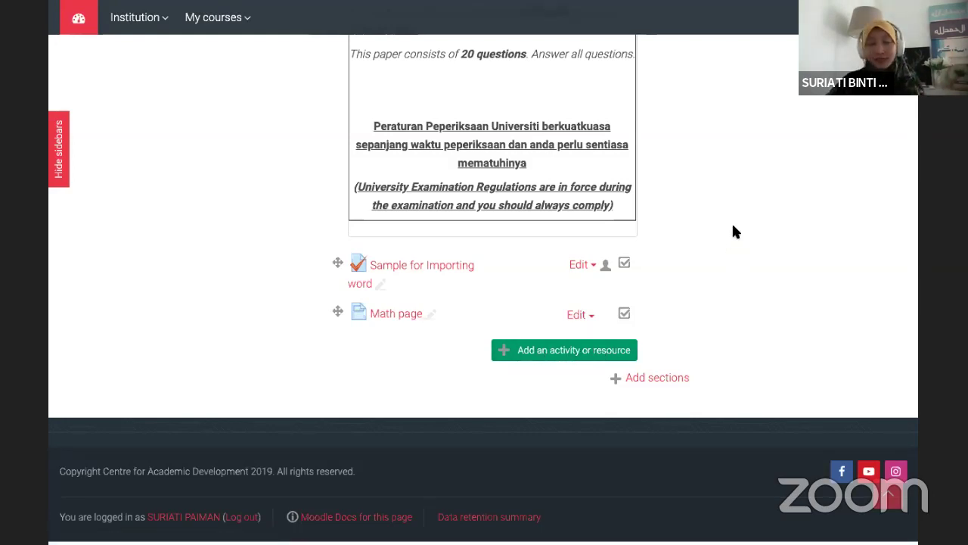
pyautogui.scroll(5, 734, 231)
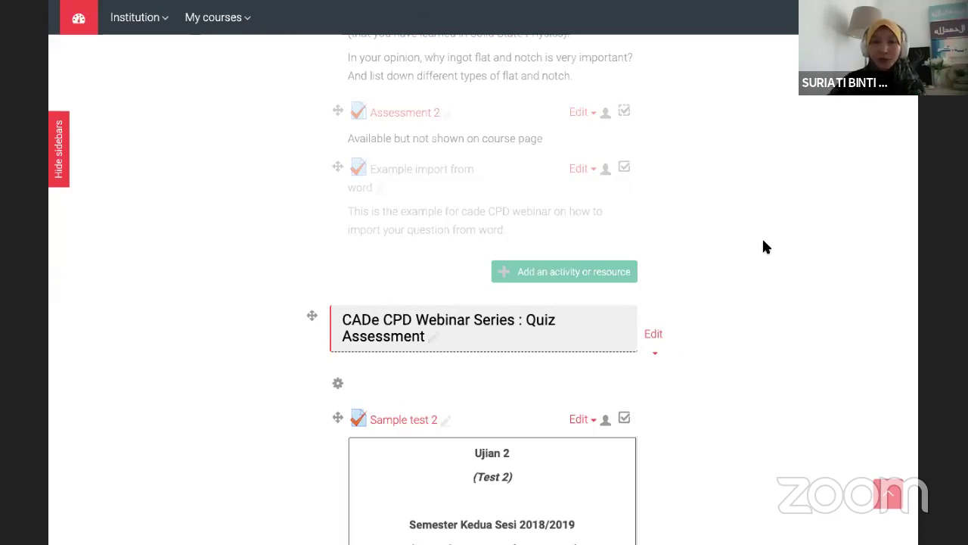
pyautogui.scroll(3, 764, 246)
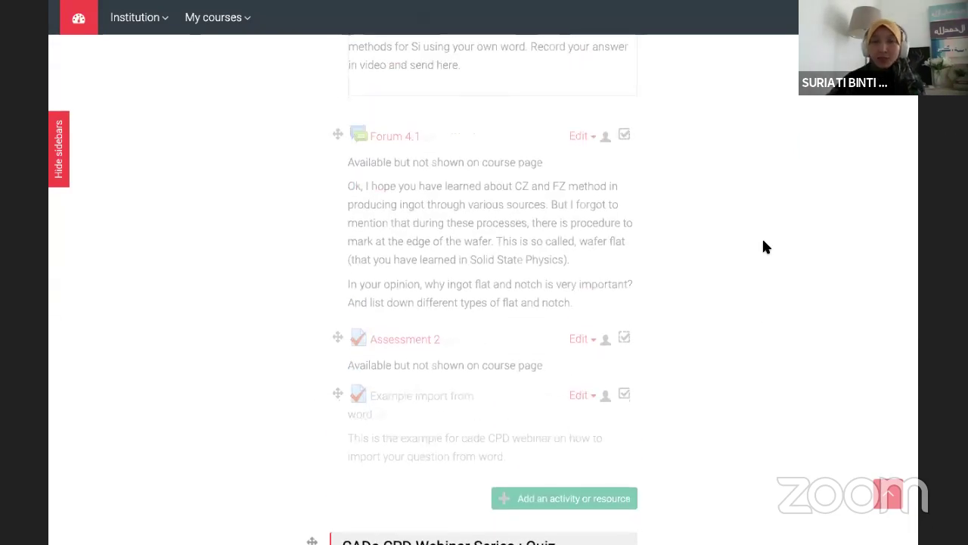
pyautogui.scroll(1, 764, 246)
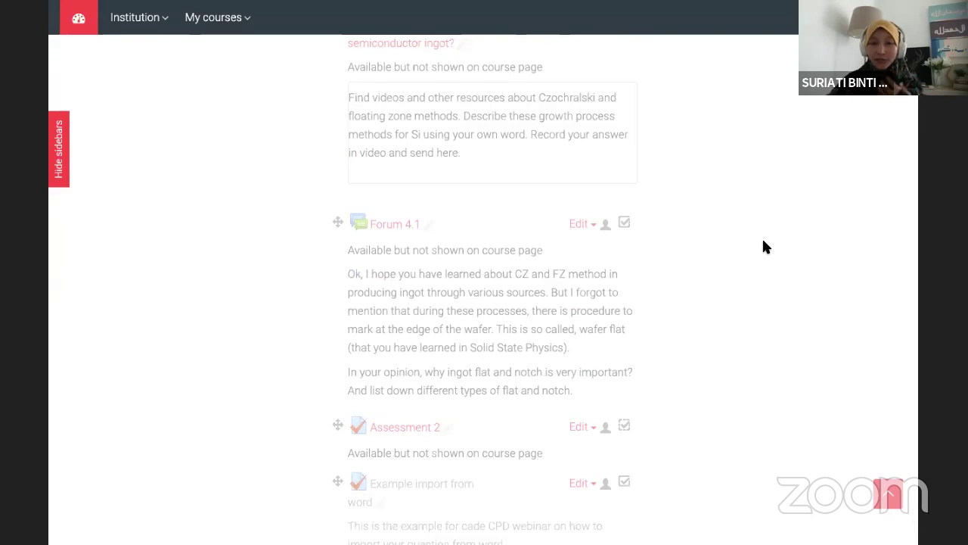
# Step: Open the activity and resource chooser for the final course section, CADe CPD Webinar Series : Quiz Assessment
pyautogui.scroll(2, 764, 244)
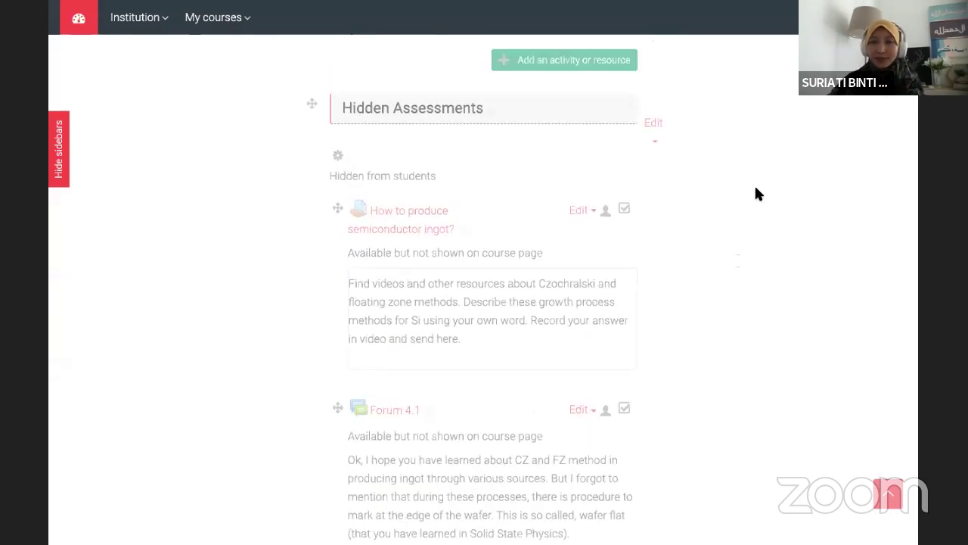
pyautogui.scroll(20, 756, 191)
pyautogui.scroll(10, 756, 188)
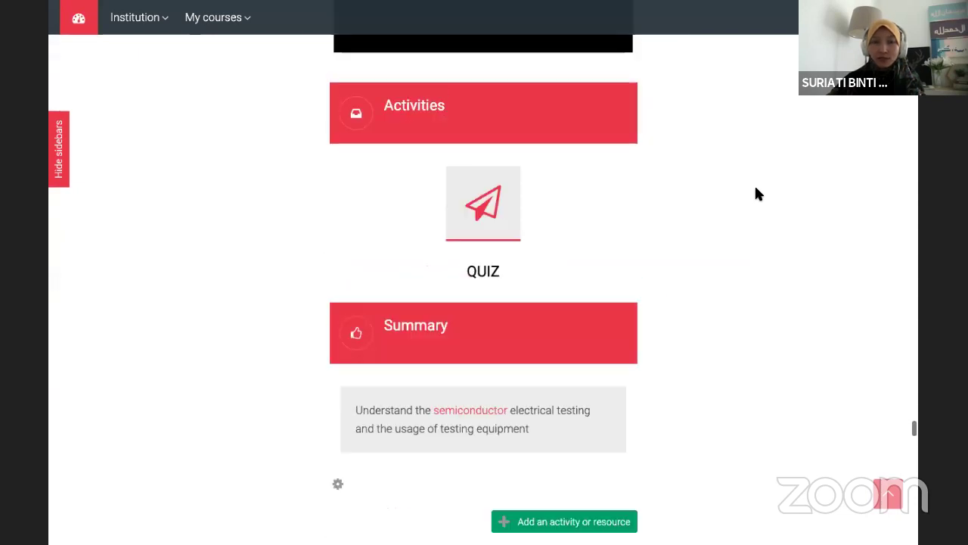
pyautogui.scroll(4, 755, 194)
pyautogui.scroll(-2, 755, 194)
pyautogui.scroll(-20, 756, 188)
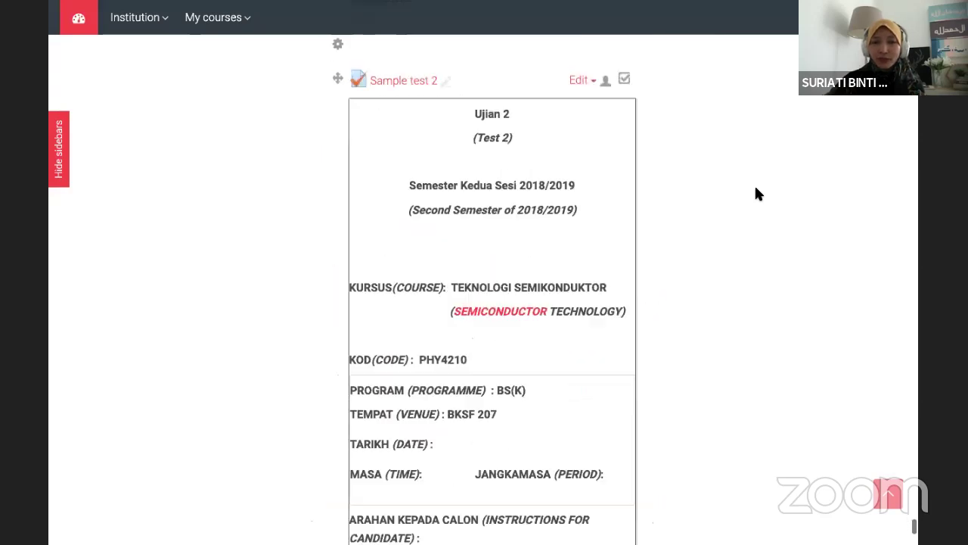
pyautogui.scroll(-10, 756, 194)
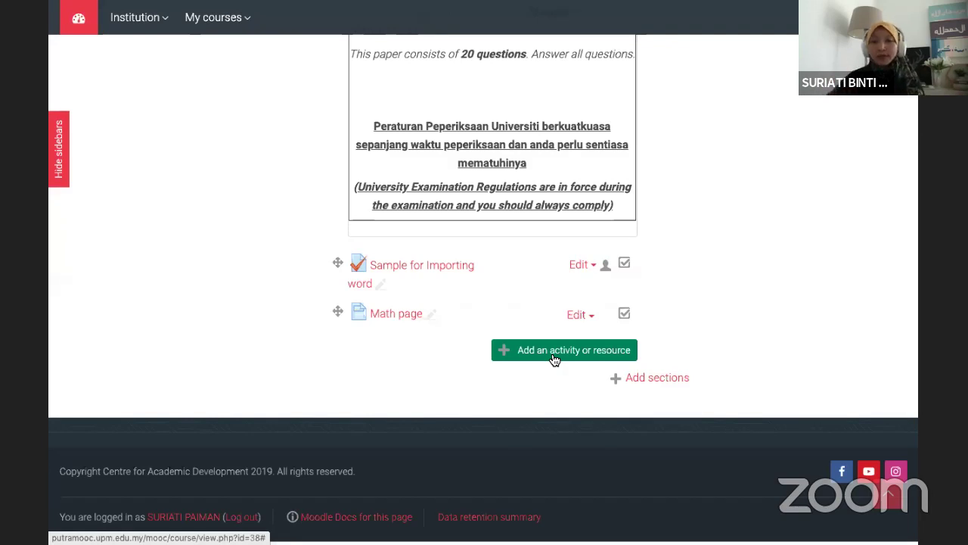
pyautogui.click(553, 356)
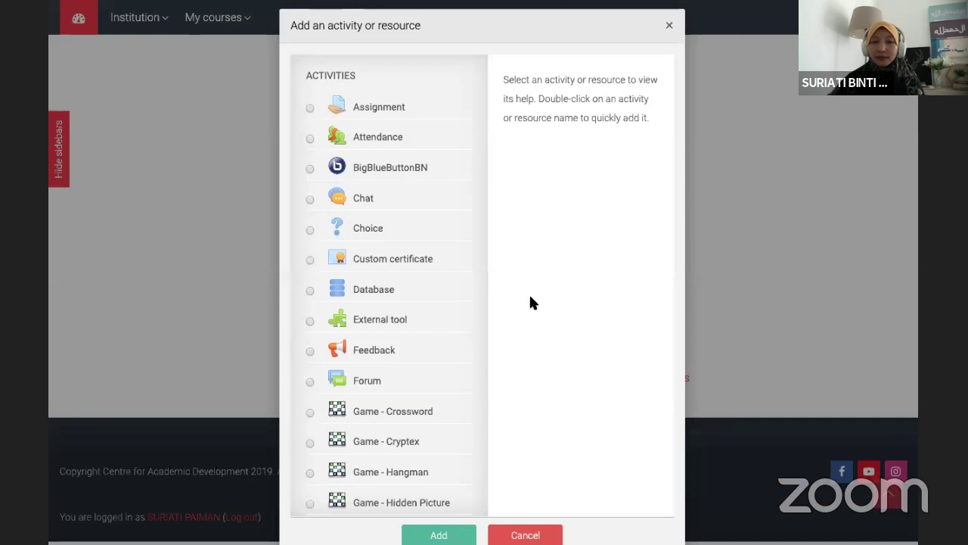
# Step: Choose Quiz as the activity type and add it to the section
pyautogui.scroll(-1, 529, 295)
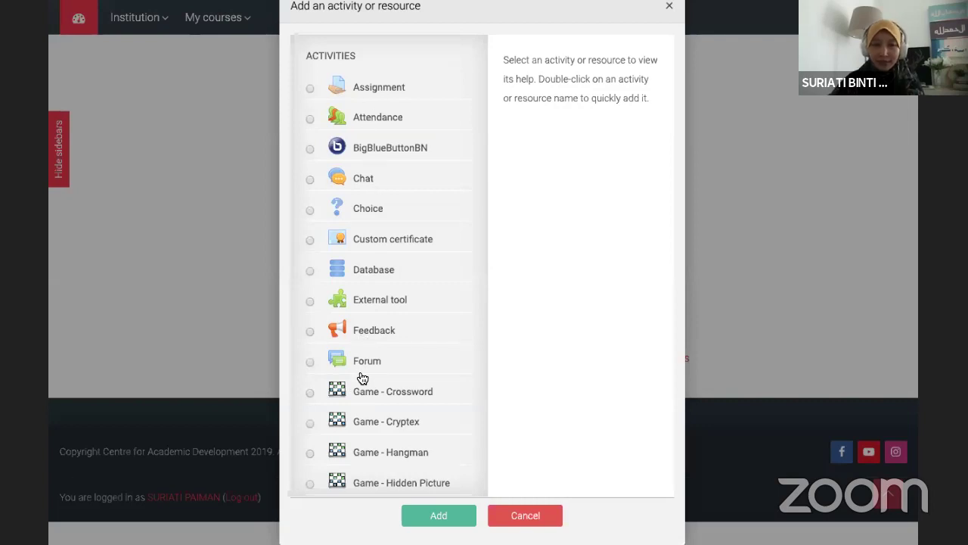
pyautogui.scroll(-5, 362, 378)
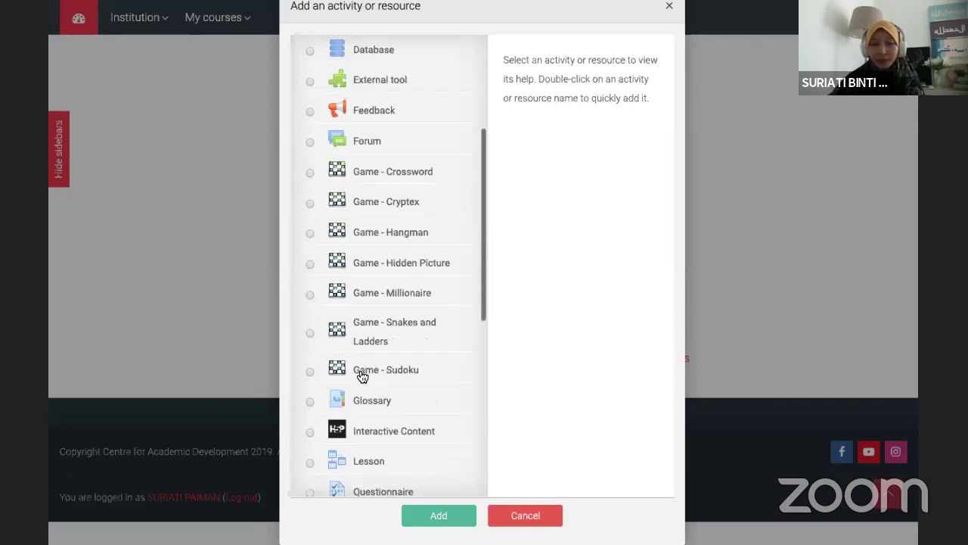
pyautogui.scroll(-6, 363, 377)
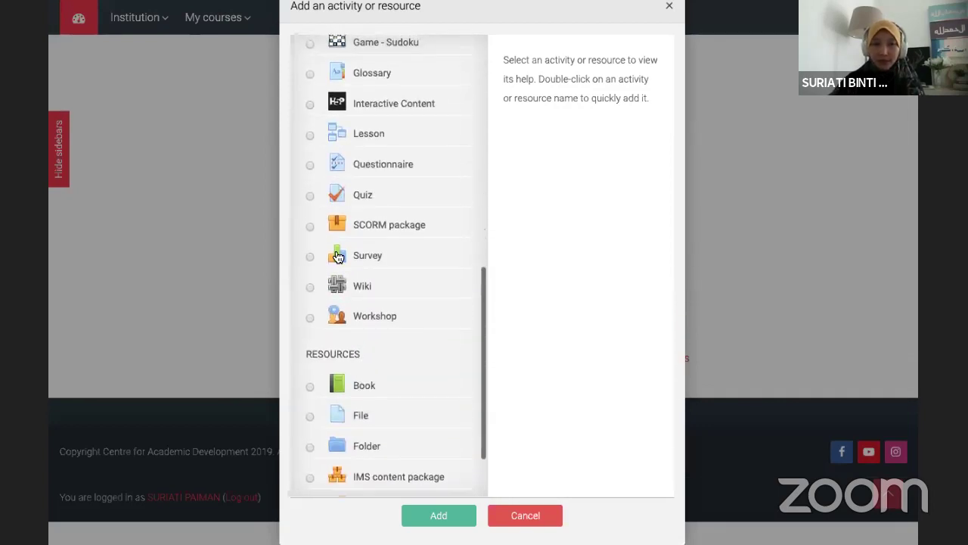
pyautogui.click(309, 194)
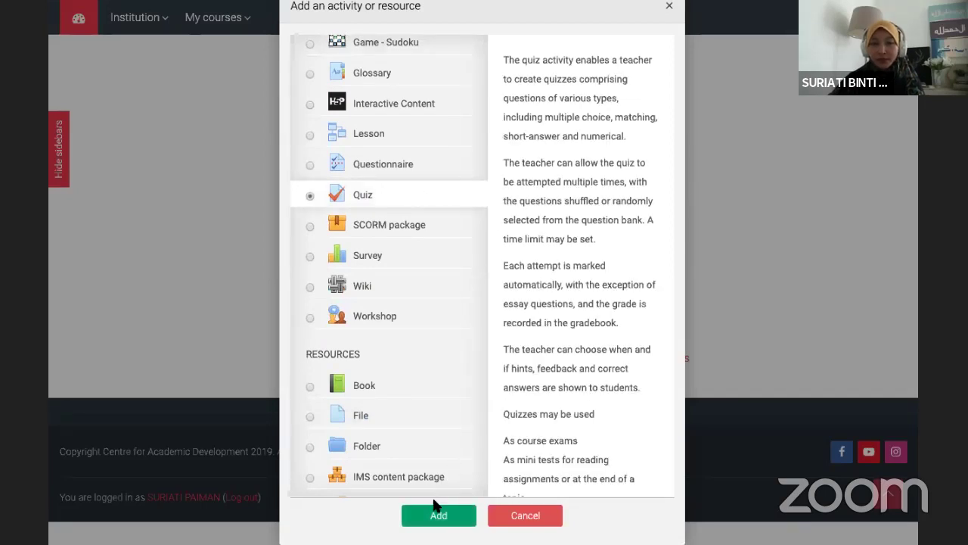
pyautogui.click(439, 517)
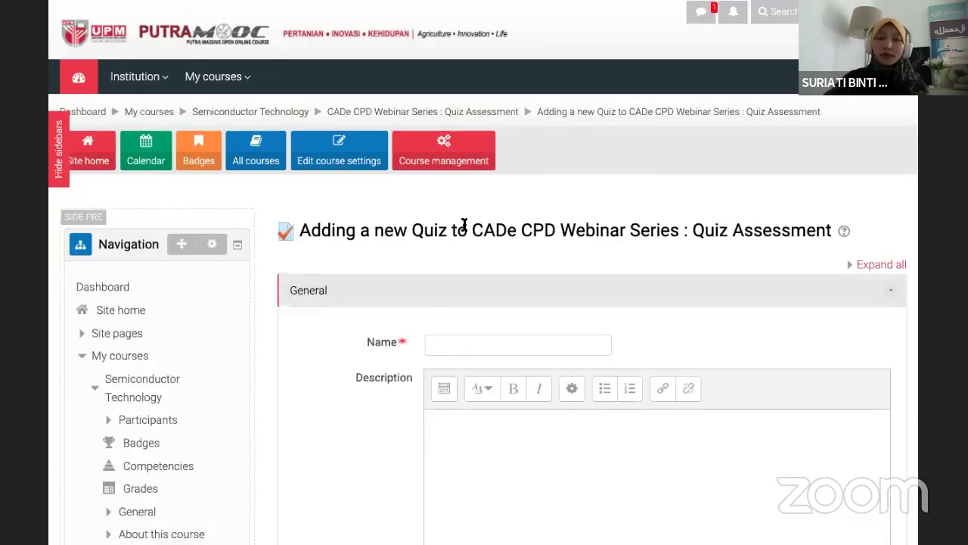
# Step: Name the new quiz TEST 3
pyautogui.scroll(-2, 465, 227)
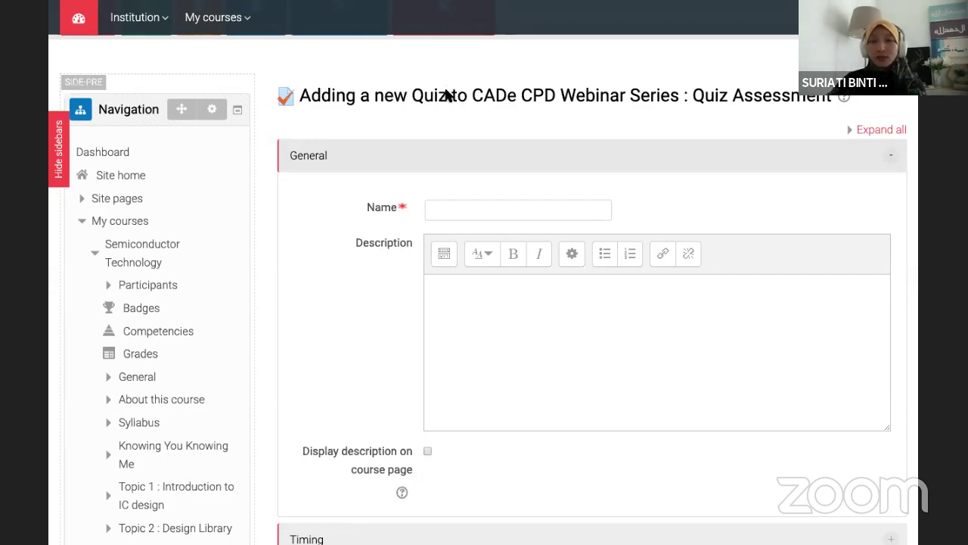
pyautogui.click(451, 204)
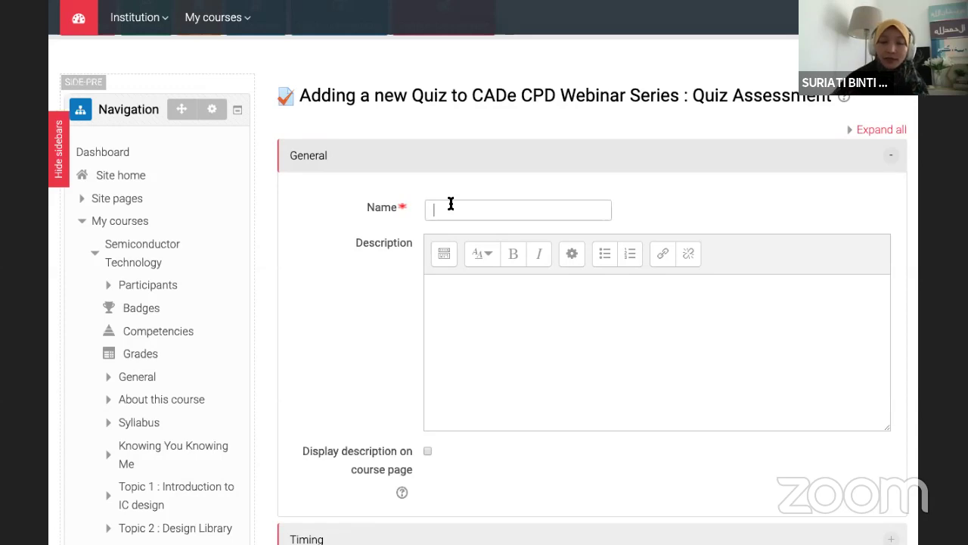
pyautogui.write('TES')
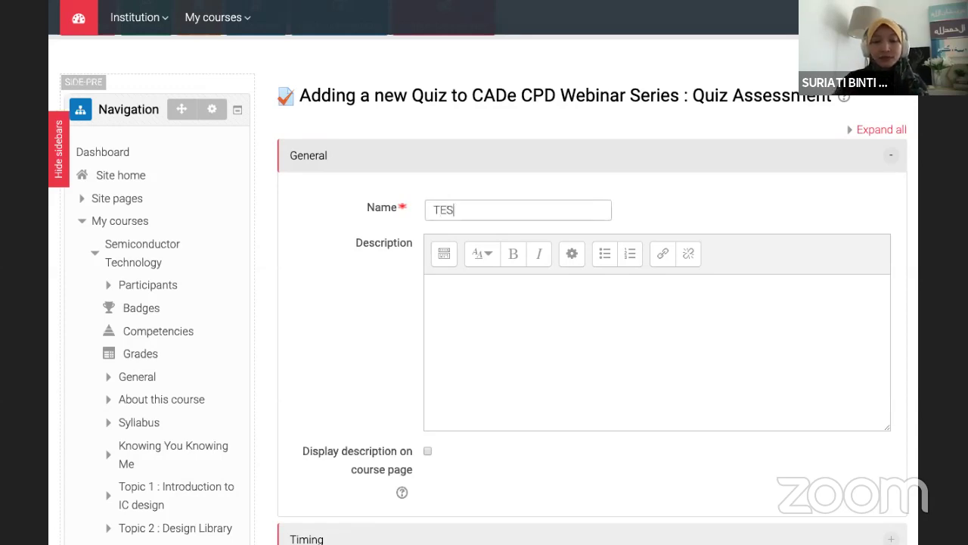
pyautogui.write('T 3')
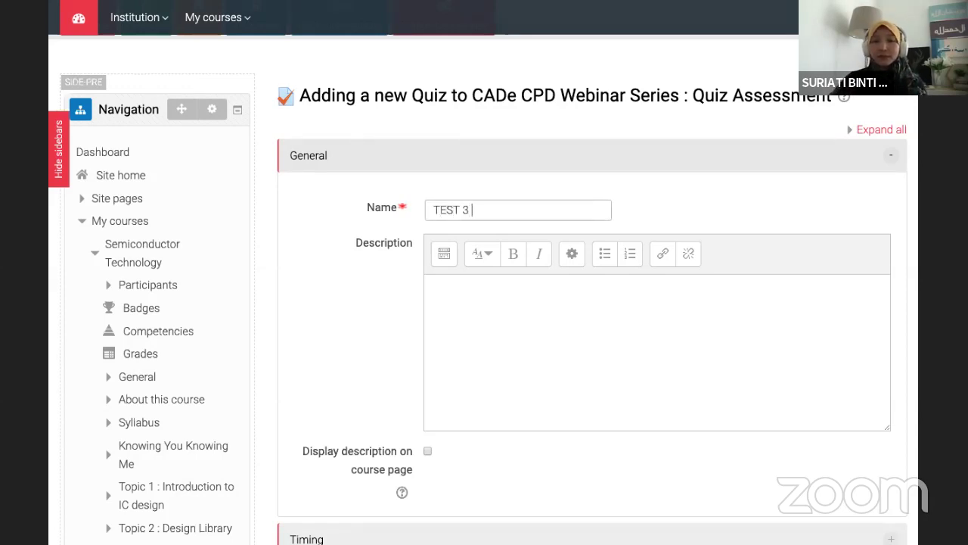
# Step: Enter "Testing for webinar" as the quiz description and enable its display on the course page
pyautogui.click(467, 301)
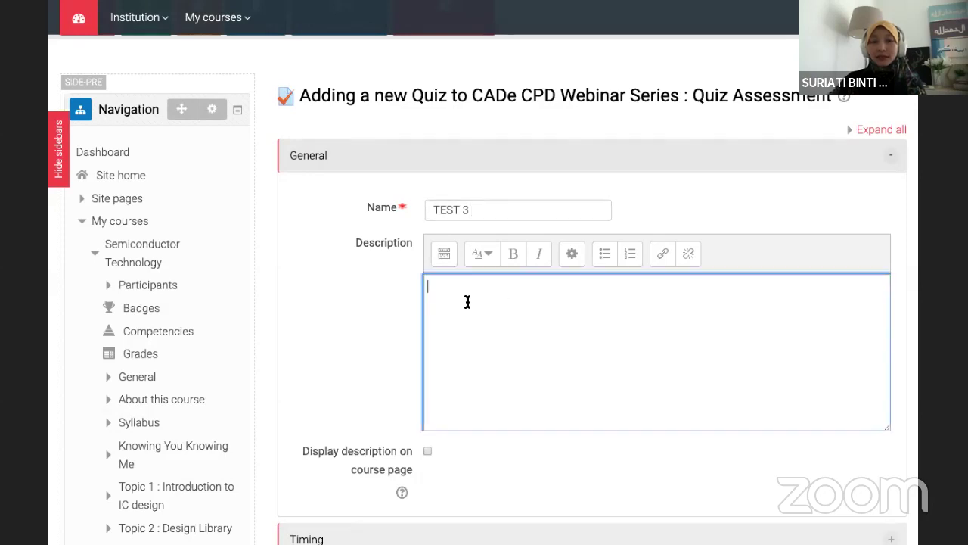
pyautogui.scroll(-1, 468, 301)
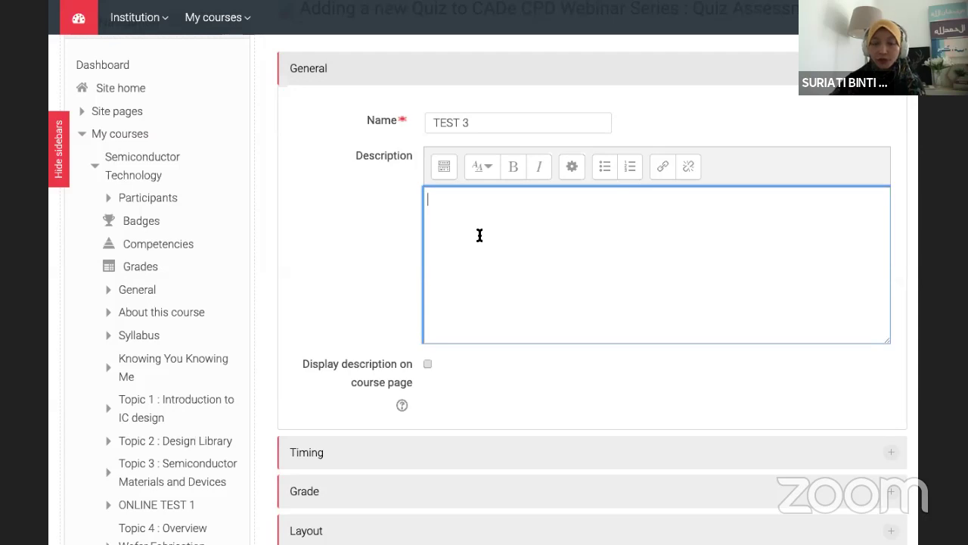
pyautogui.write('Testing')
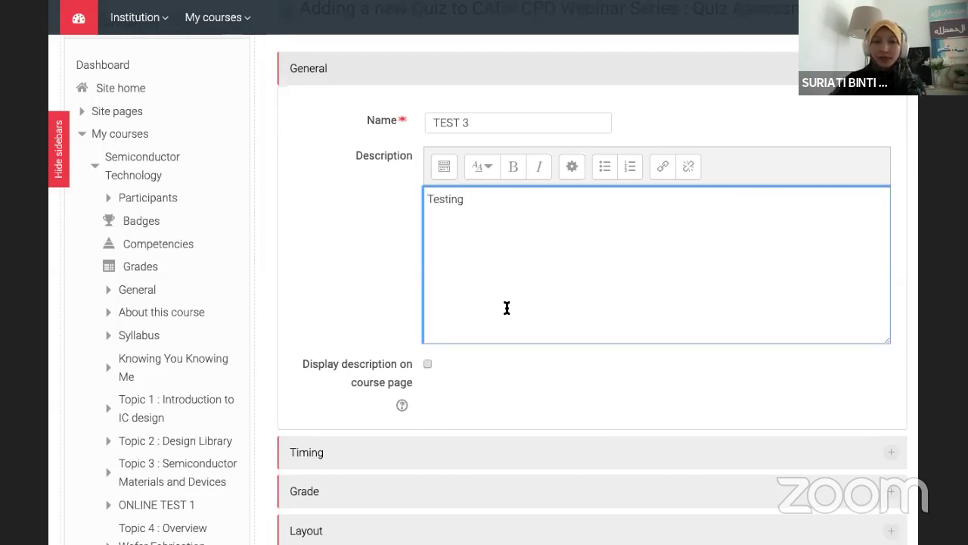
pyautogui.write(' for we')
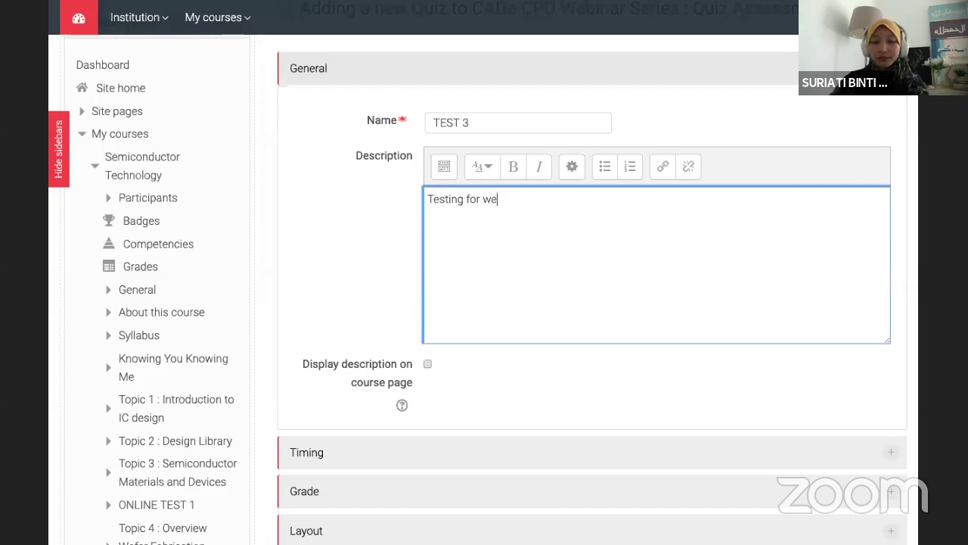
pyautogui.write('bina')
pyautogui.click(428, 364)
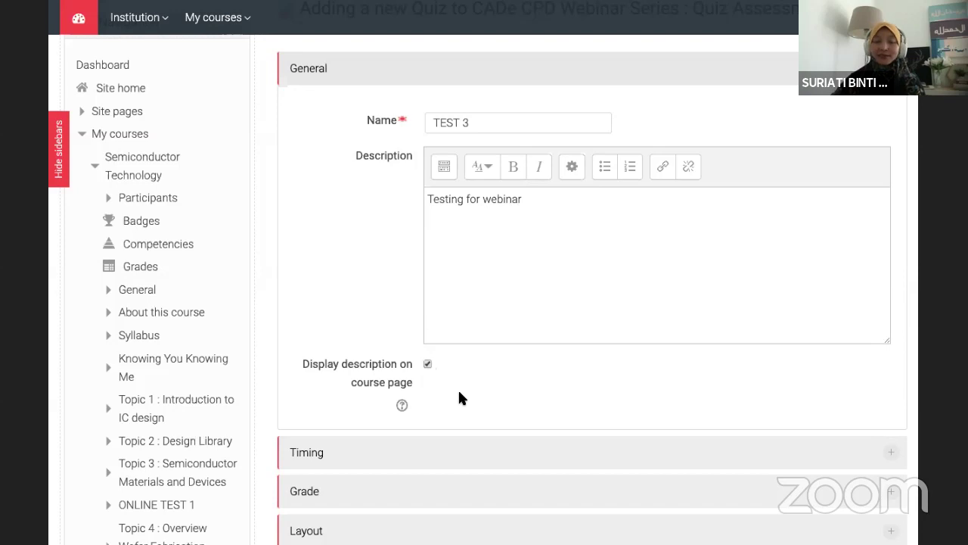
# Step: Look over the quiz's setting sections and expand the Timing settings
pyautogui.scroll(-2, 459, 398)
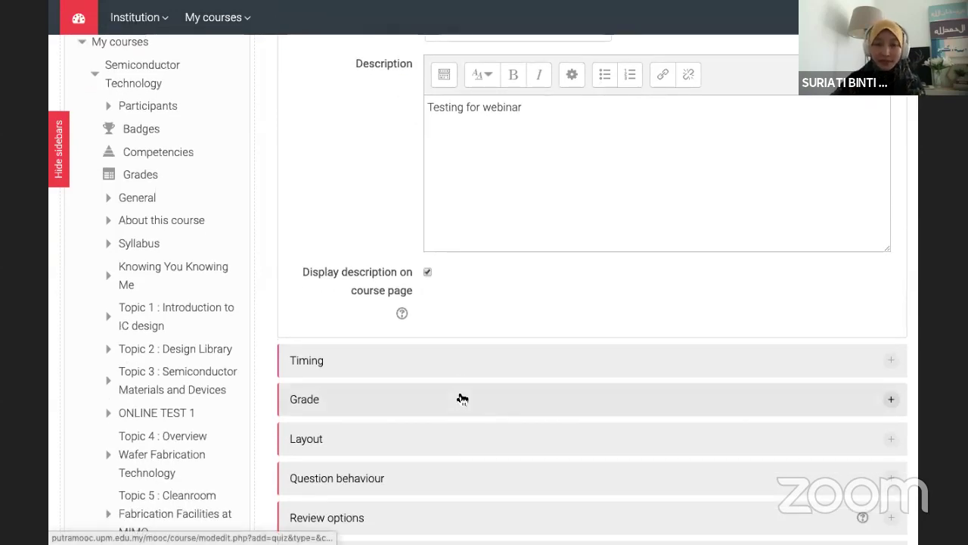
pyautogui.scroll(-5, 461, 398)
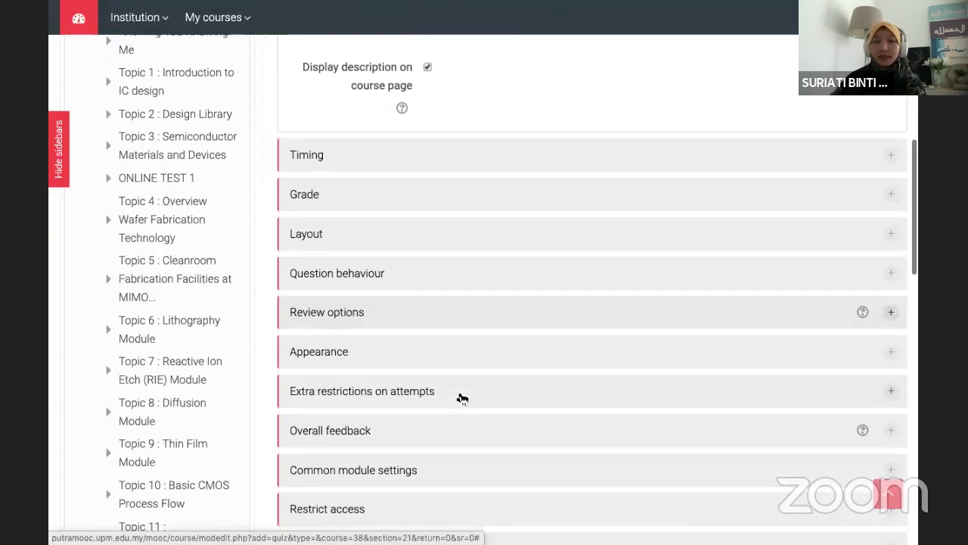
pyautogui.scroll(-2, 461, 398)
pyautogui.scroll(1, 462, 398)
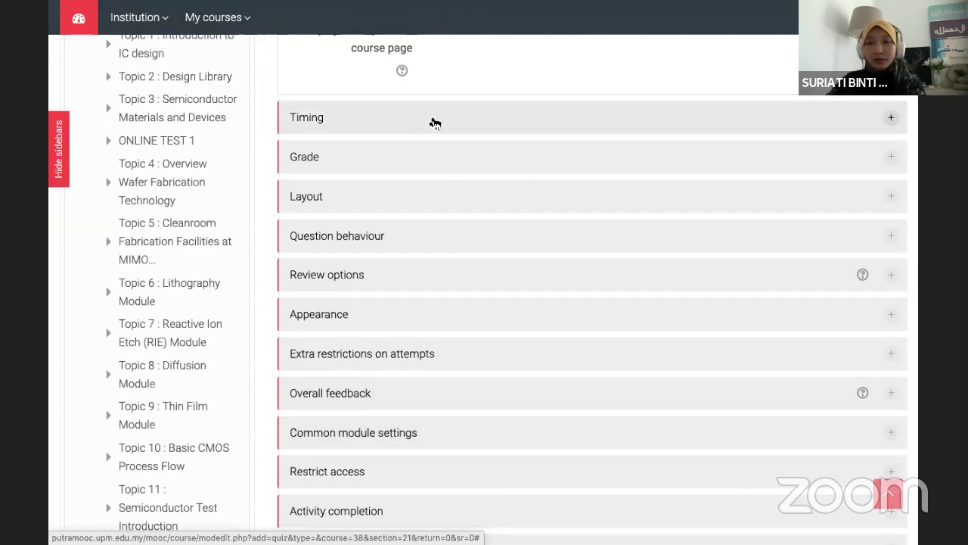
pyautogui.scroll(-1, 435, 123)
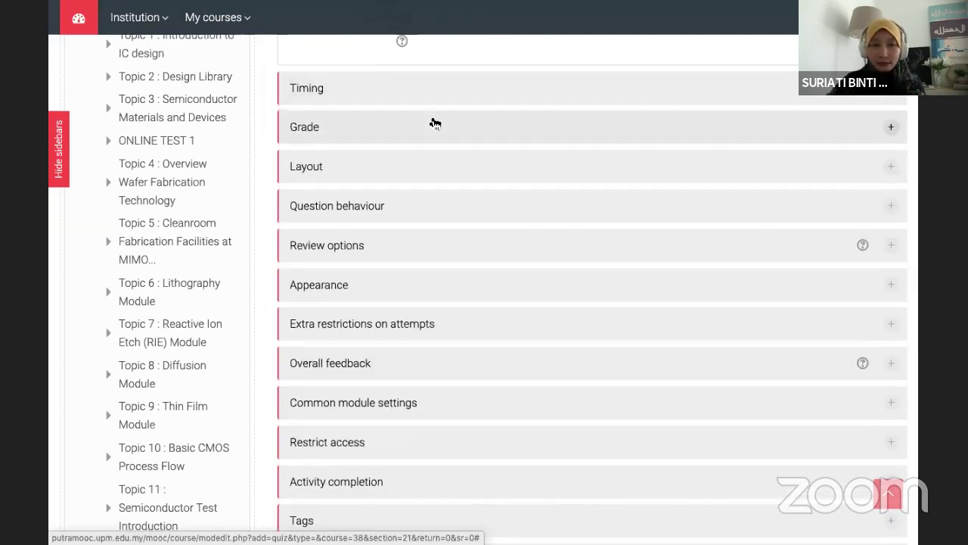
pyautogui.scroll(1, 435, 123)
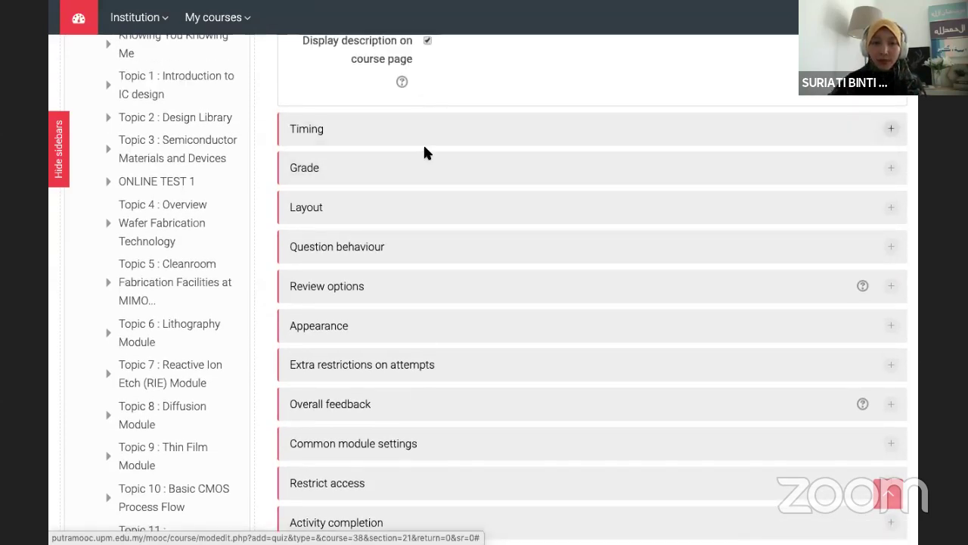
pyautogui.click(368, 133)
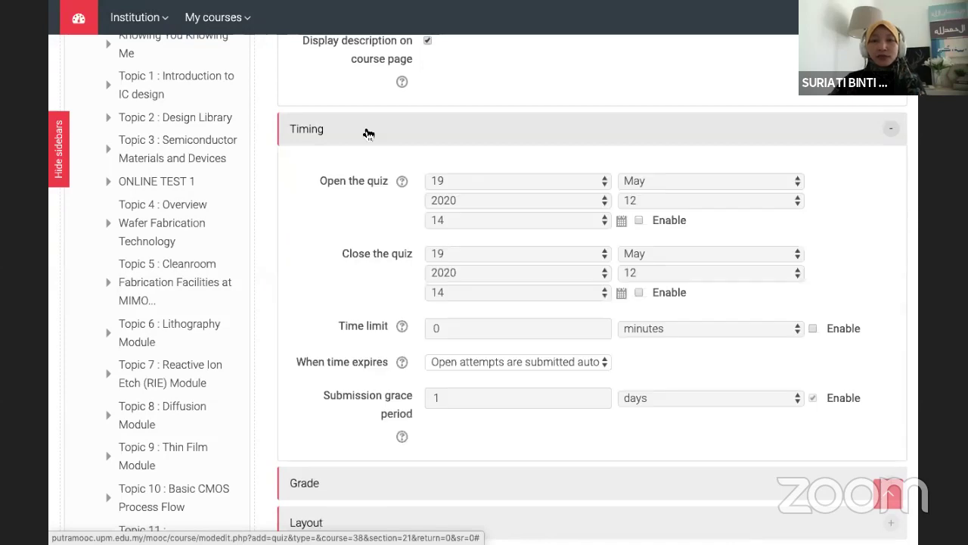
# Step: Enable the quiz's opening date and set its day to 20 and its hour to 00
pyautogui.scroll(-1, 369, 133)
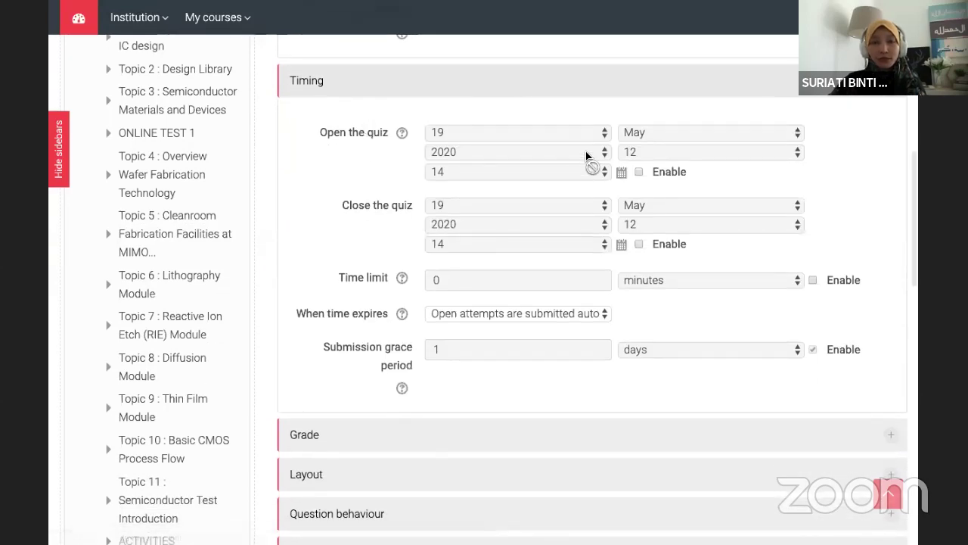
pyautogui.click(639, 171)
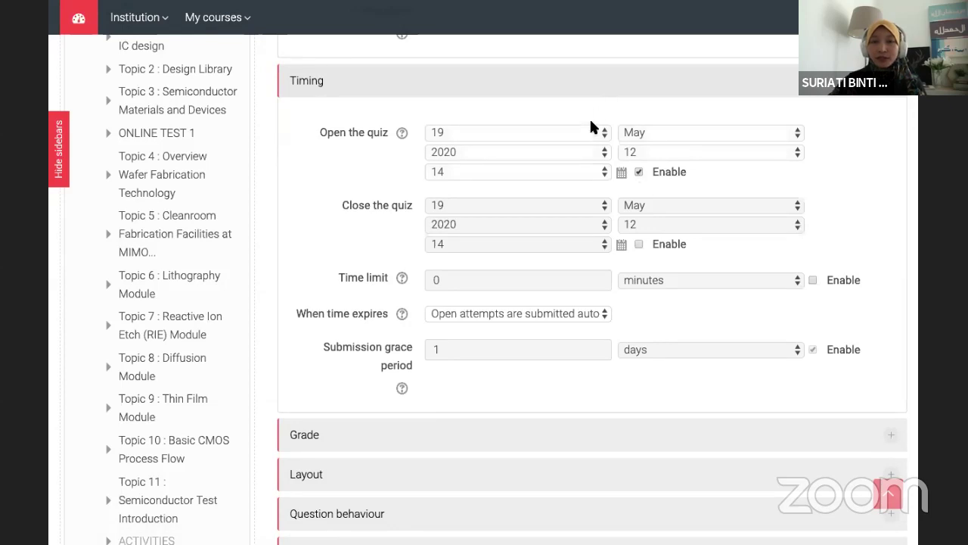
pyautogui.click(588, 134)
pyautogui.click(588, 149)
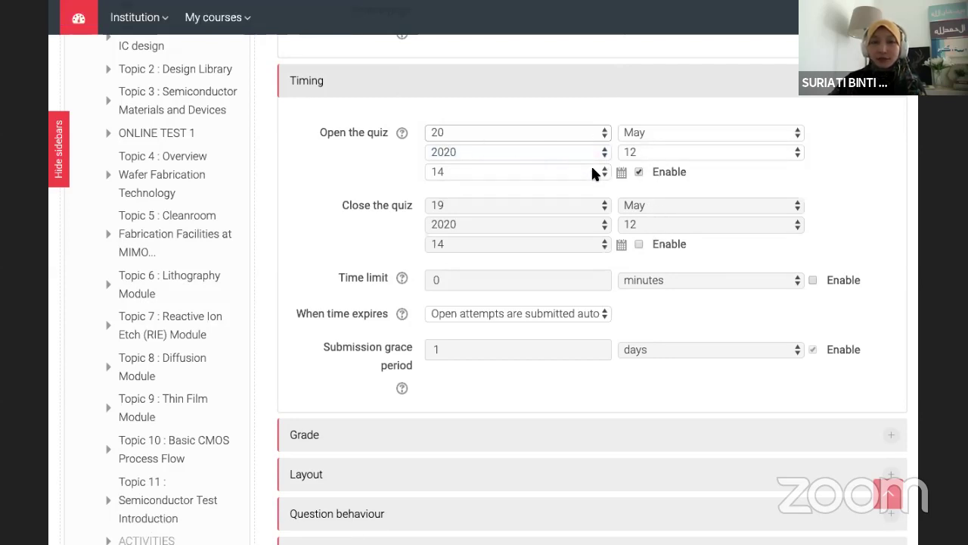
pyautogui.click(692, 155)
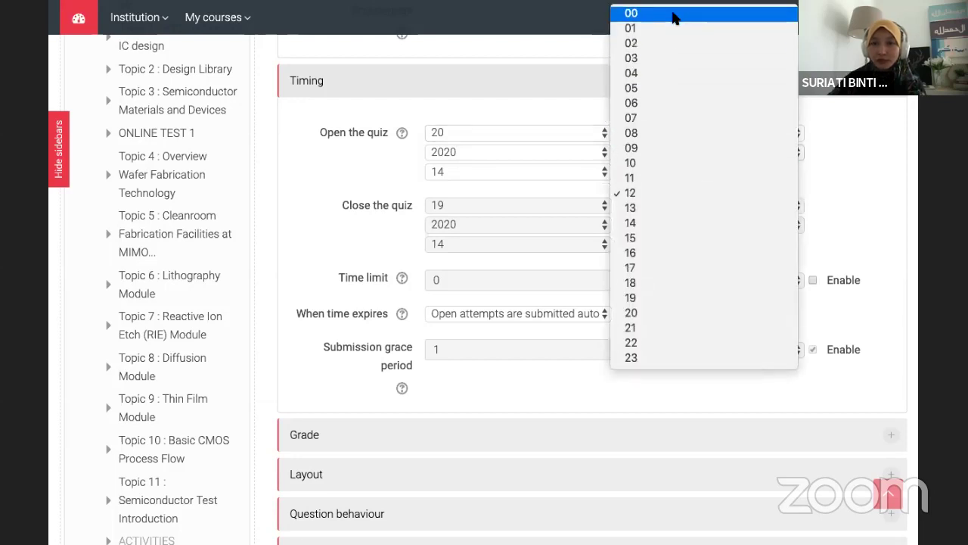
pyautogui.click(674, 23)
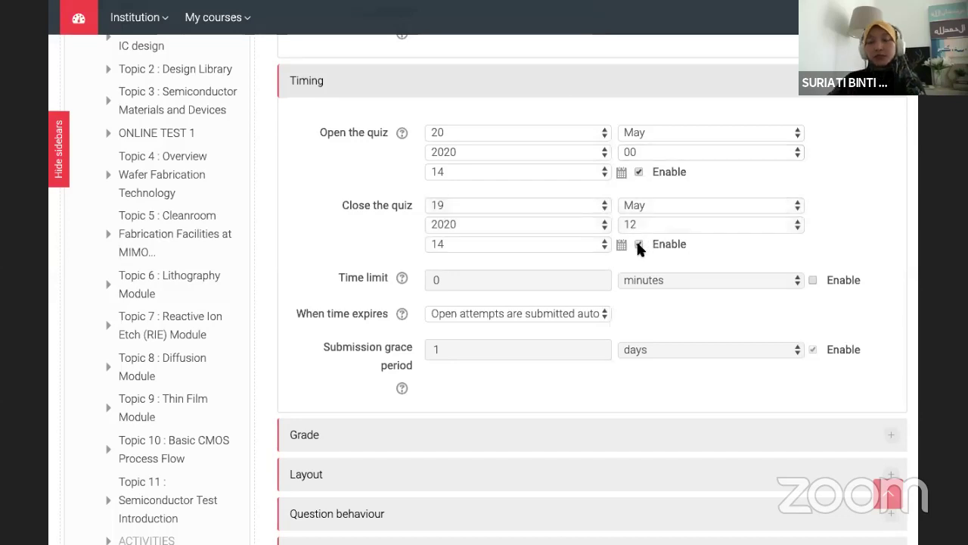
# Step: Enable the quiz's closing date and set its day to 23 and its hour to 00
pyautogui.click(589, 204)
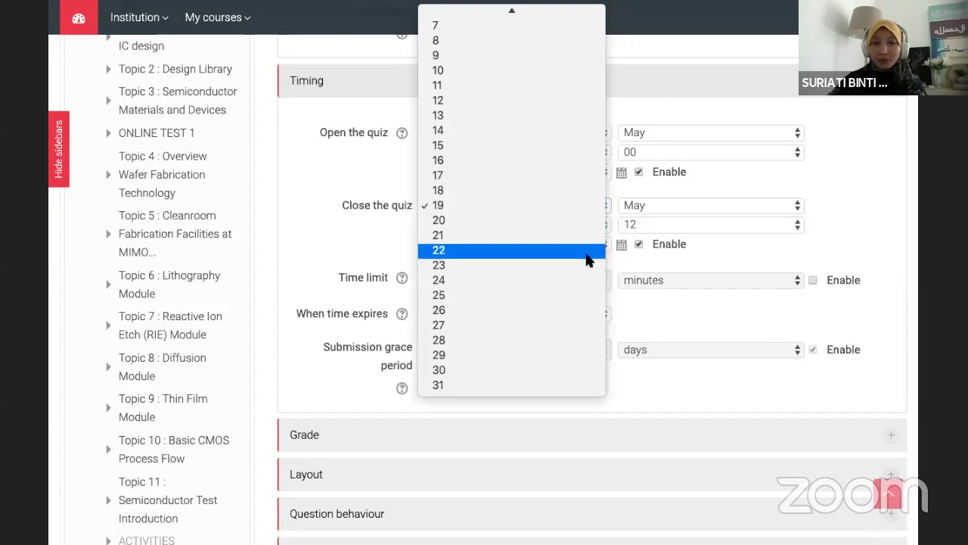
pyautogui.click(587, 271)
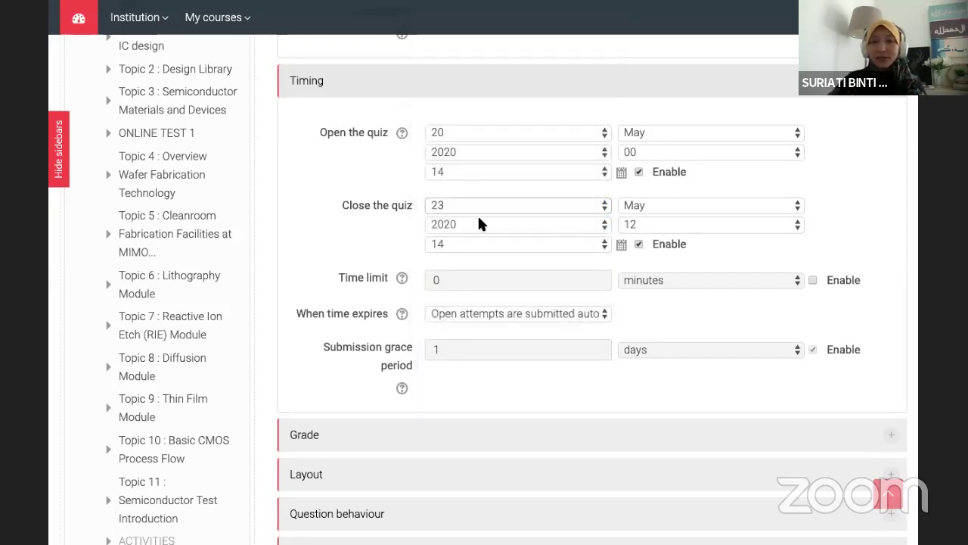
pyautogui.click(637, 223)
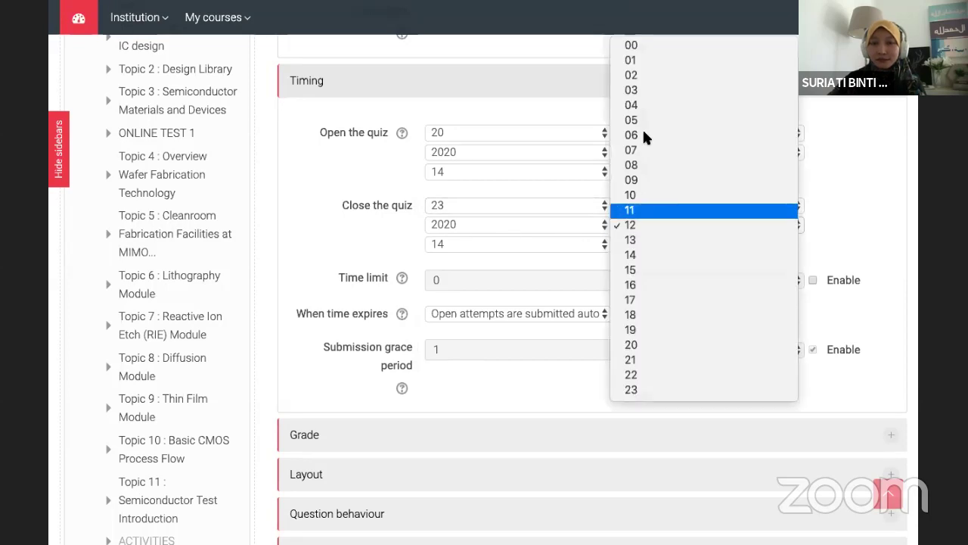
pyautogui.click(647, 43)
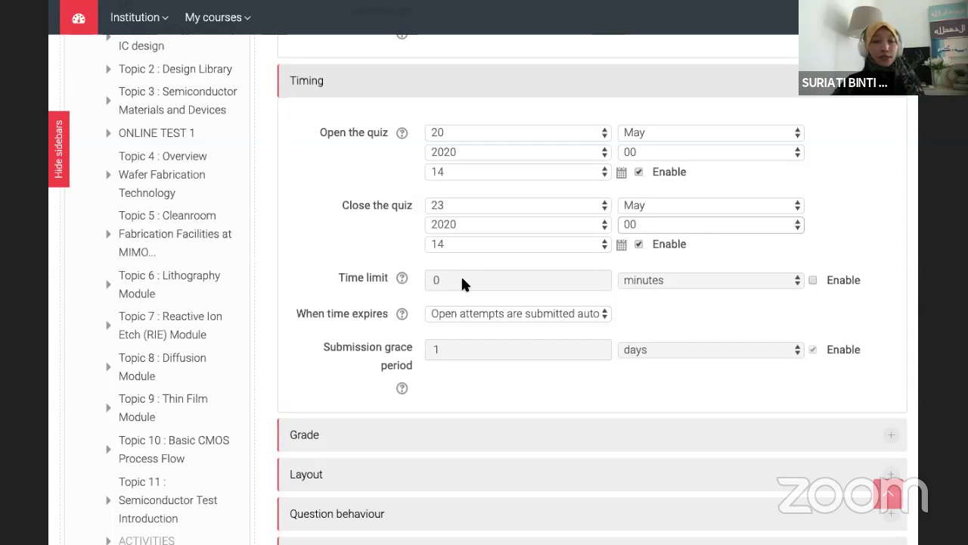
# Step: Enable the quiz's time limit and set it to 3 days
pyautogui.click(812, 280)
pyautogui.click(732, 279)
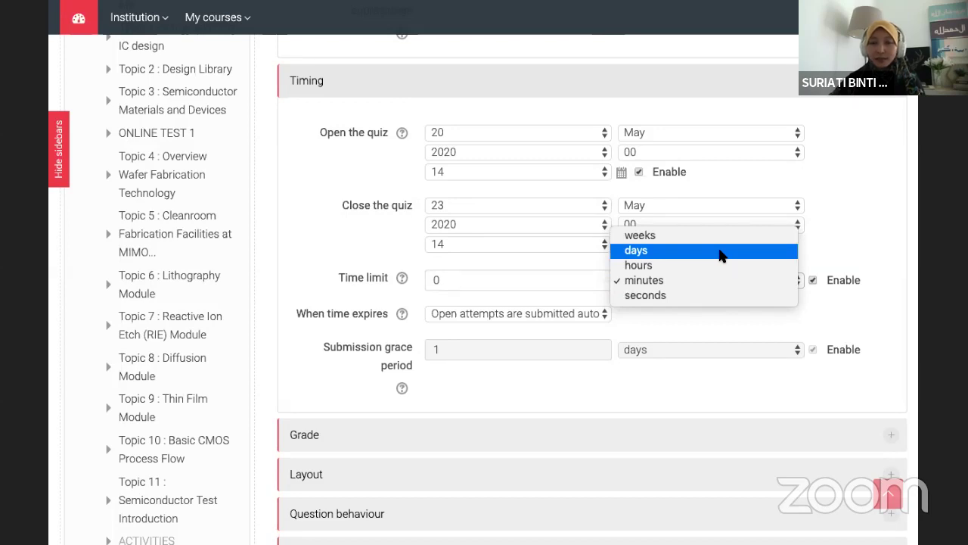
pyautogui.click(721, 256)
pyautogui.click(531, 281)
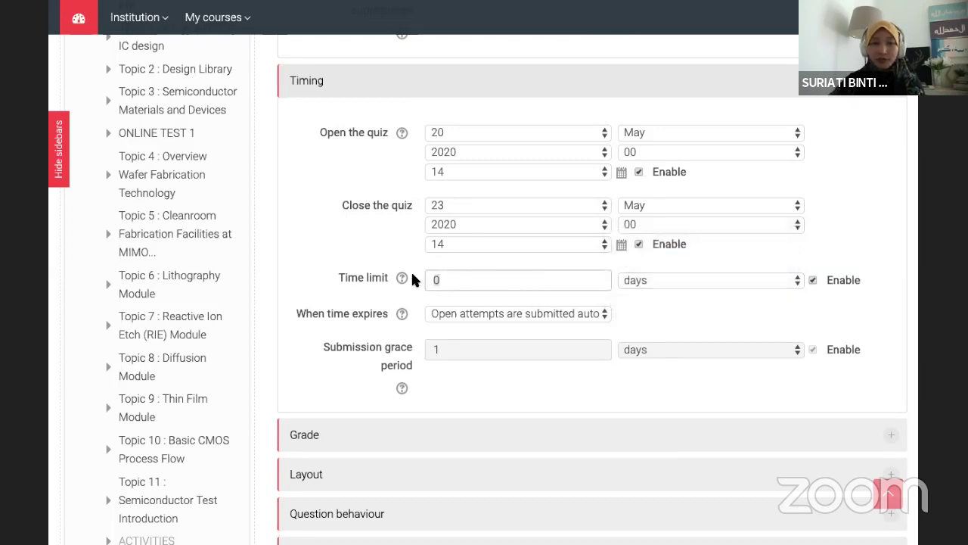
pyautogui.press('BackSpace')
pyautogui.write('3')
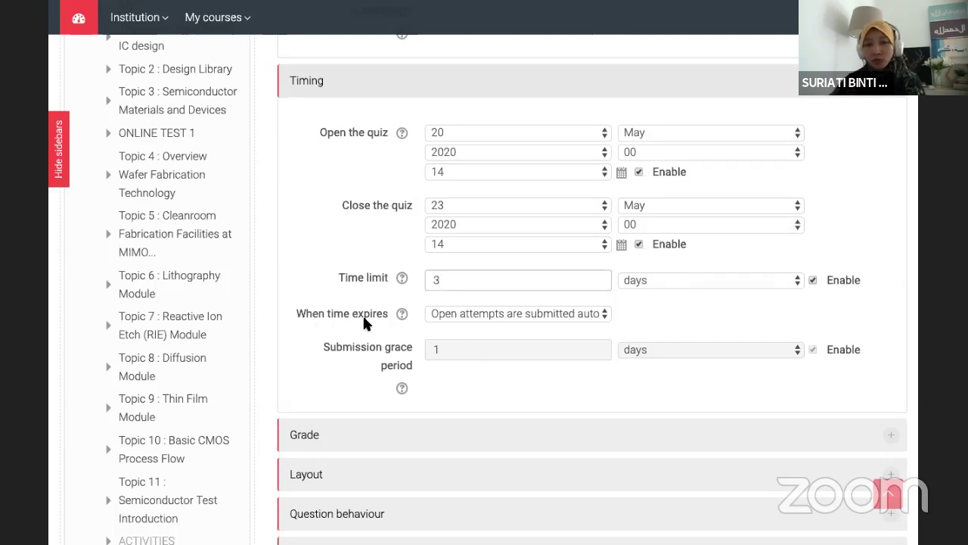
# Step: Check the choices for what happens when time expires and expand the Grade settings to look them over
pyautogui.click(541, 312)
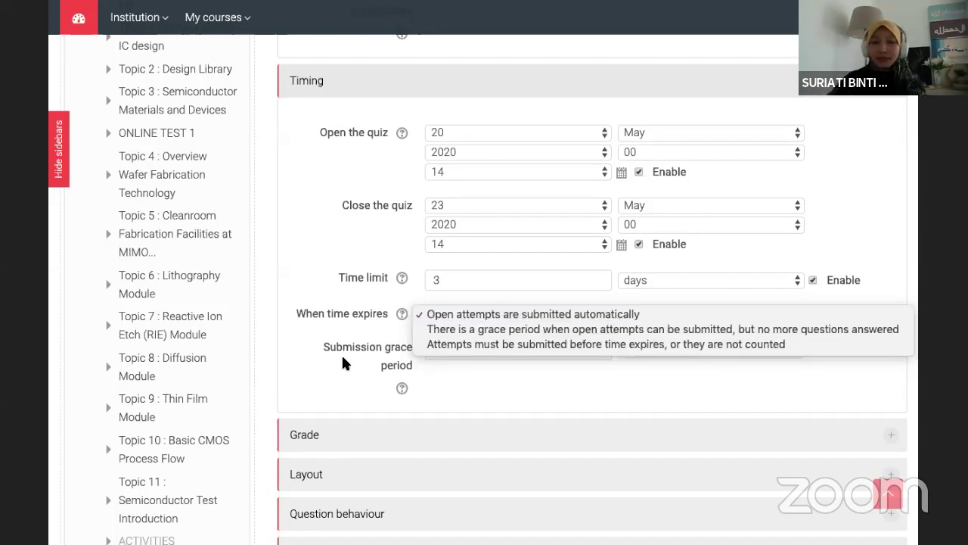
pyautogui.click(314, 318)
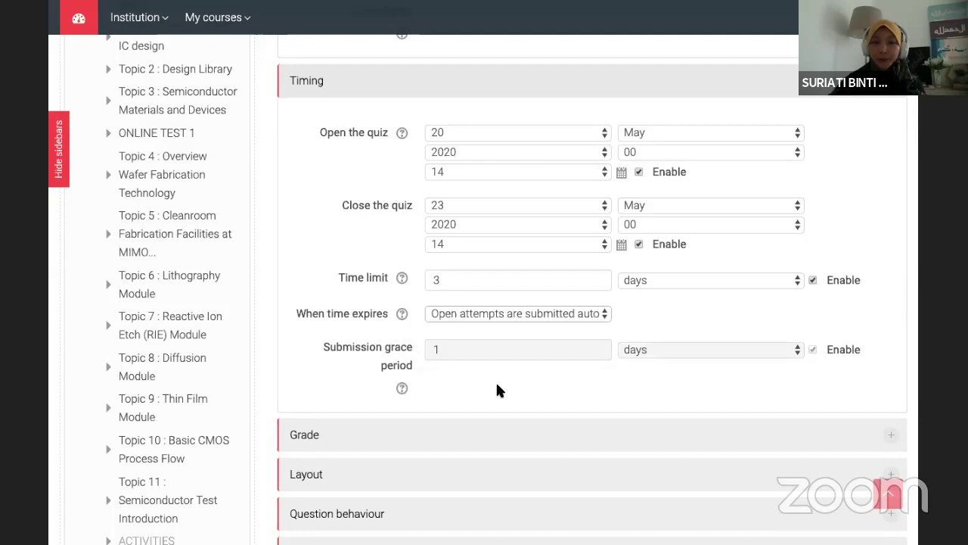
pyautogui.scroll(-3, 497, 390)
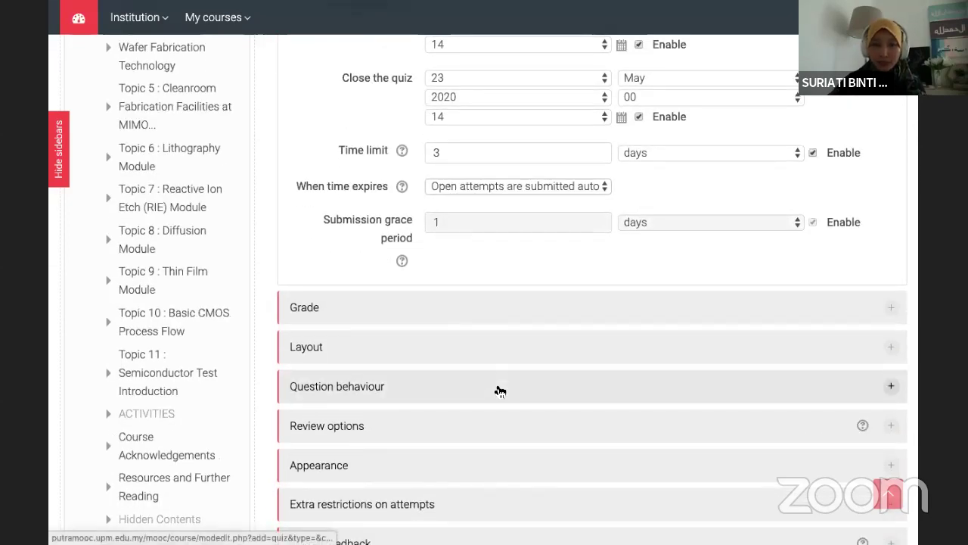
pyautogui.scroll(-2, 501, 282)
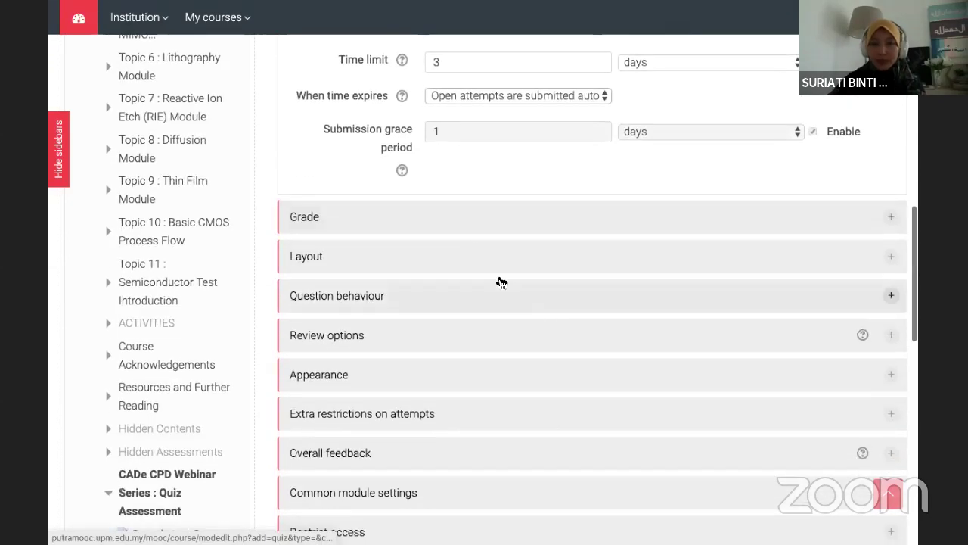
pyautogui.click(462, 217)
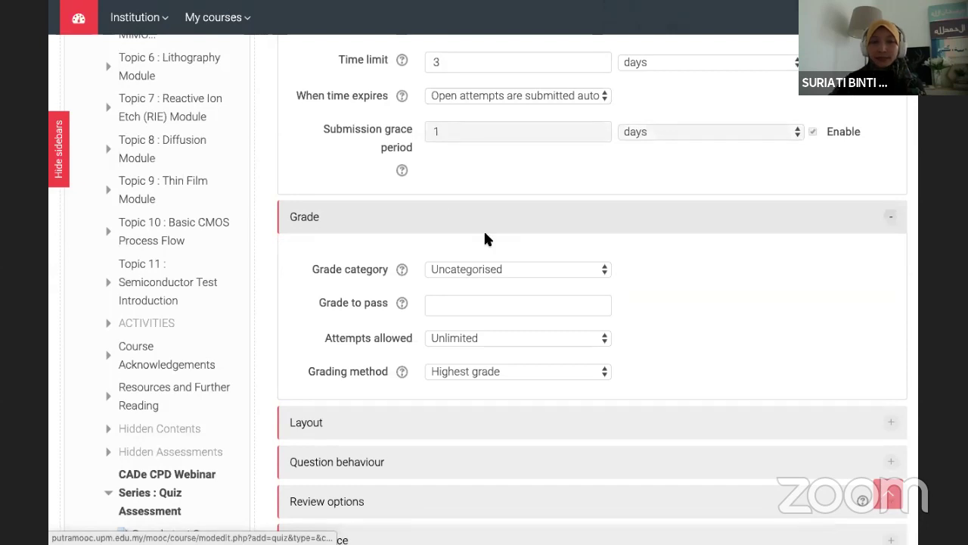
pyautogui.scroll(-1, 487, 240)
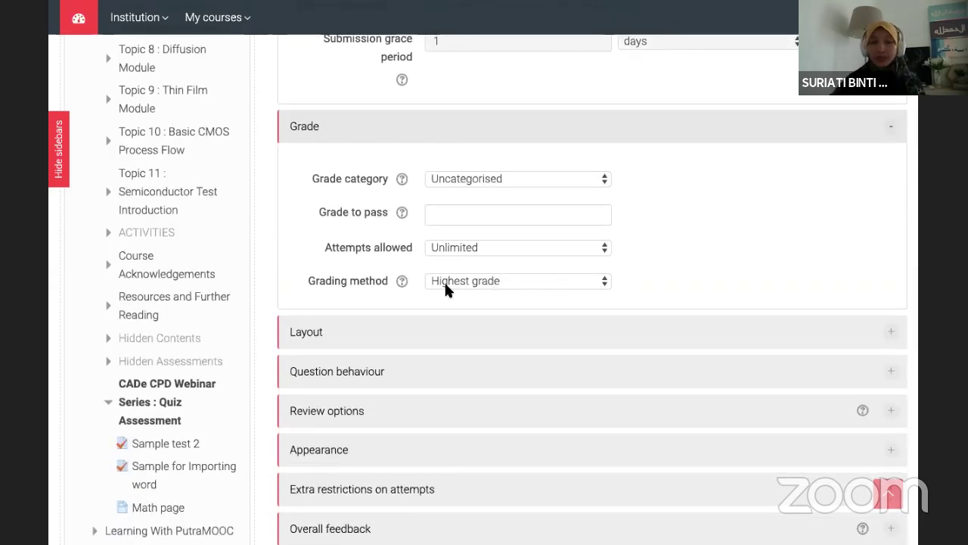
pyautogui.scroll(-3, 724, 265)
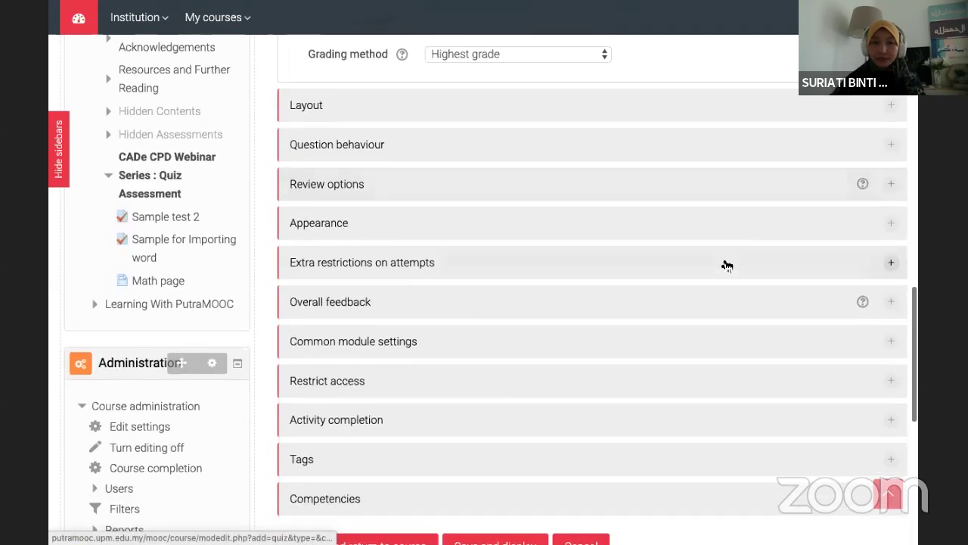
# Step: Expand the Layout settings to check the new-page choices, and expand the Question behaviour settings
pyautogui.click(508, 98)
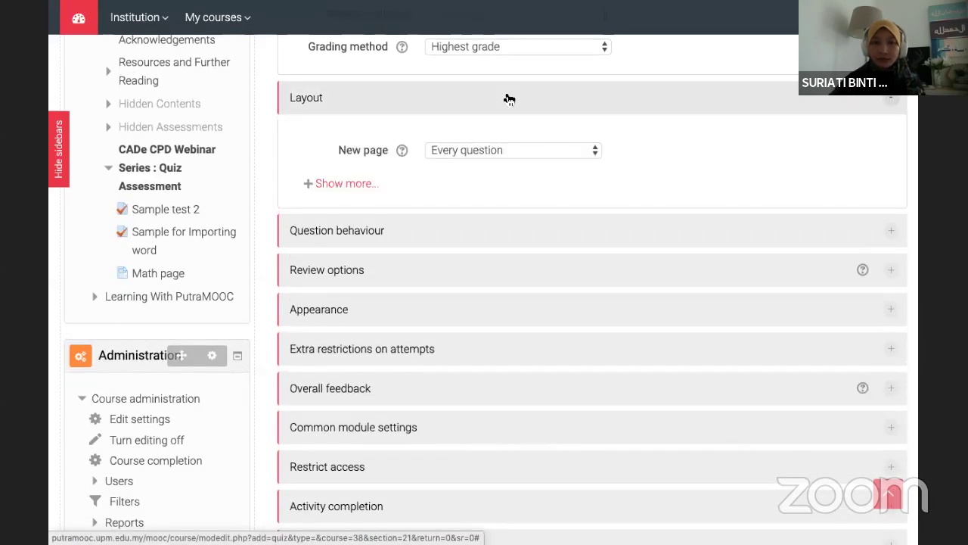
pyautogui.click(515, 150)
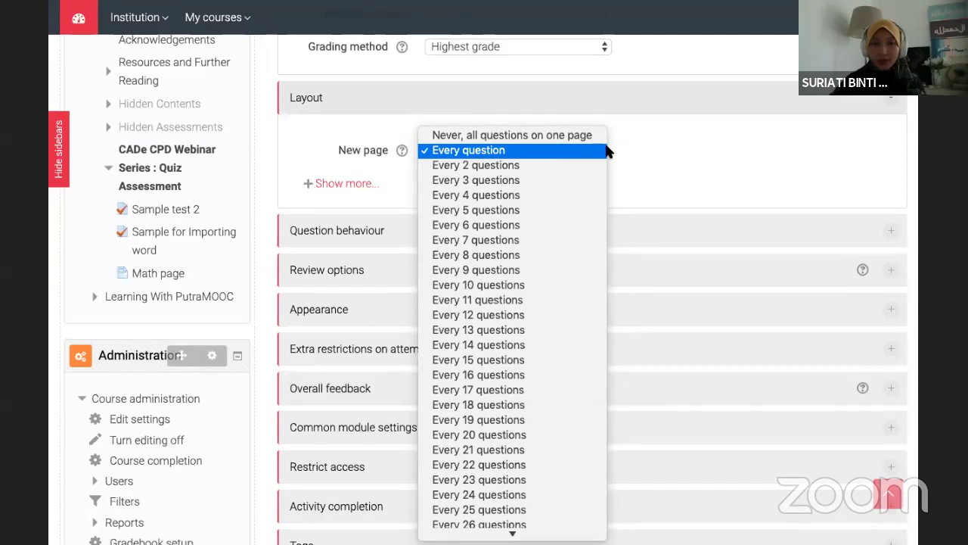
pyautogui.click(656, 142)
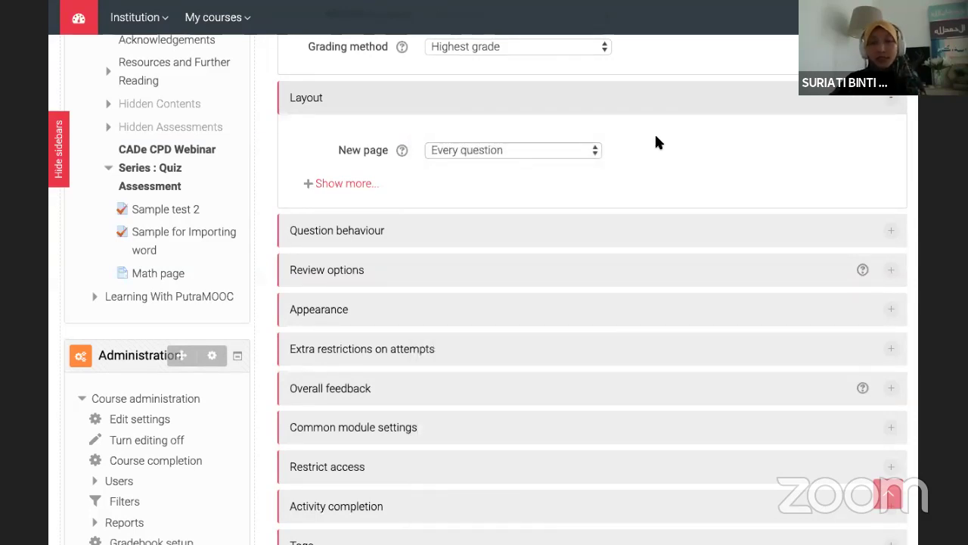
pyautogui.click(412, 232)
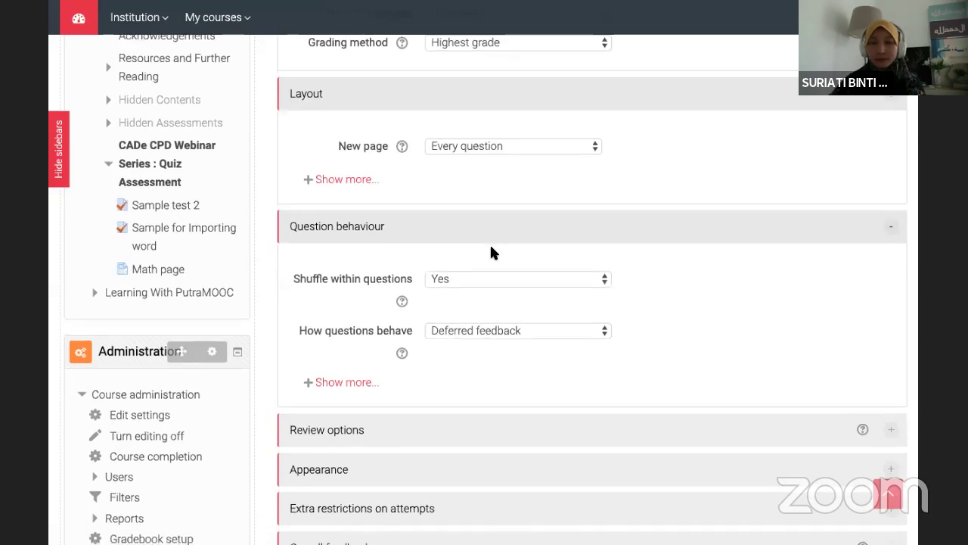
pyautogui.scroll(-2, 491, 247)
pyautogui.scroll(-3, 490, 252)
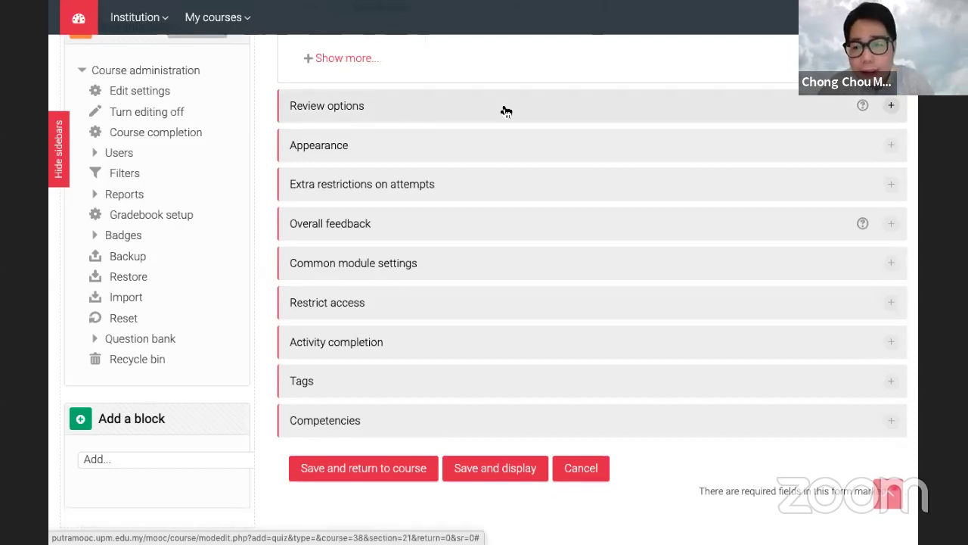
# Step: Go back to the Timing settings and check the unit choices for the time limit
pyautogui.scroll(5, 505, 111)
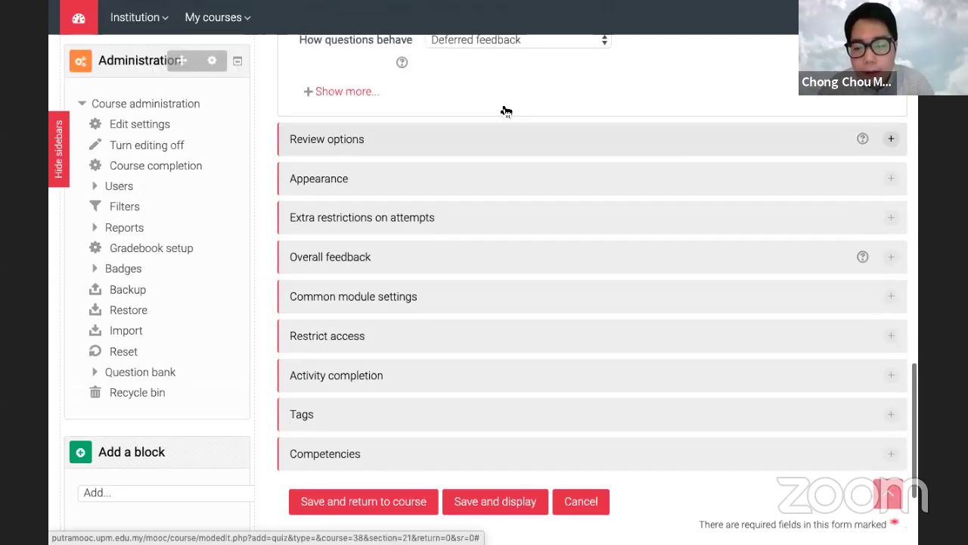
pyautogui.scroll(5, 503, 108)
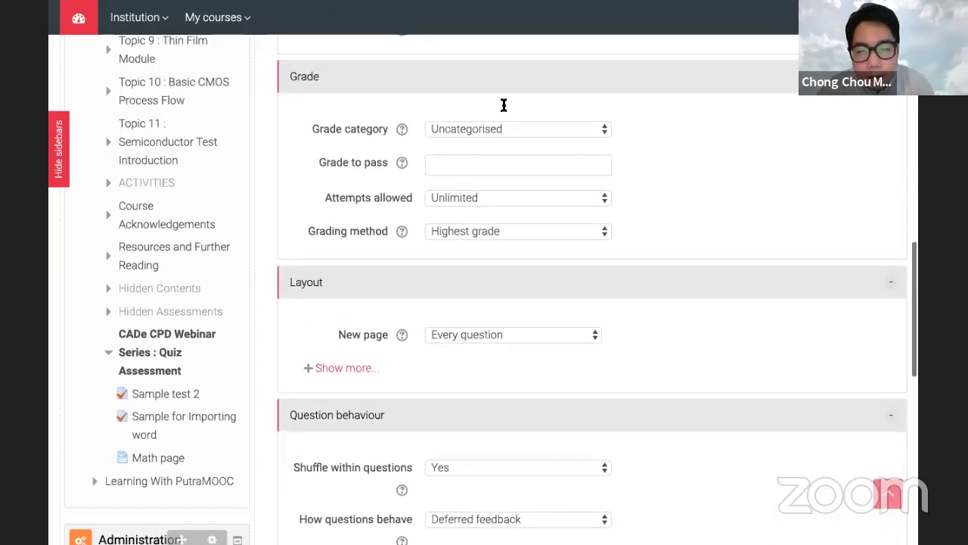
pyautogui.scroll(2, 503, 103)
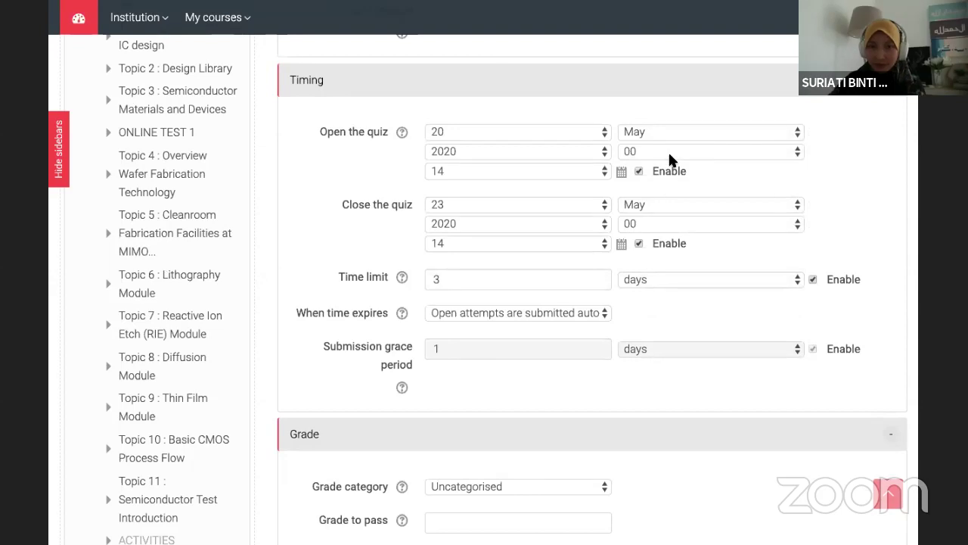
pyautogui.scroll(1, 651, 214)
pyautogui.click(714, 306)
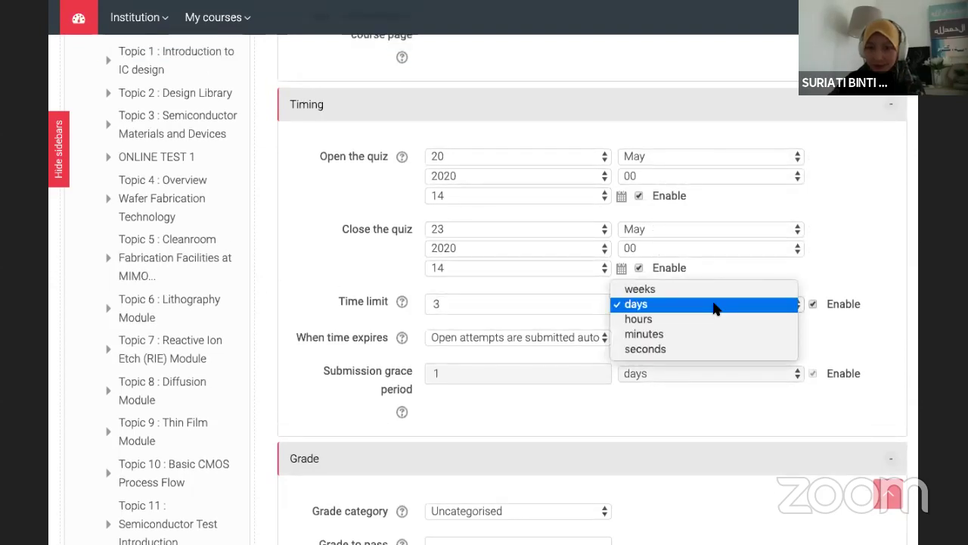
pyautogui.click(851, 258)
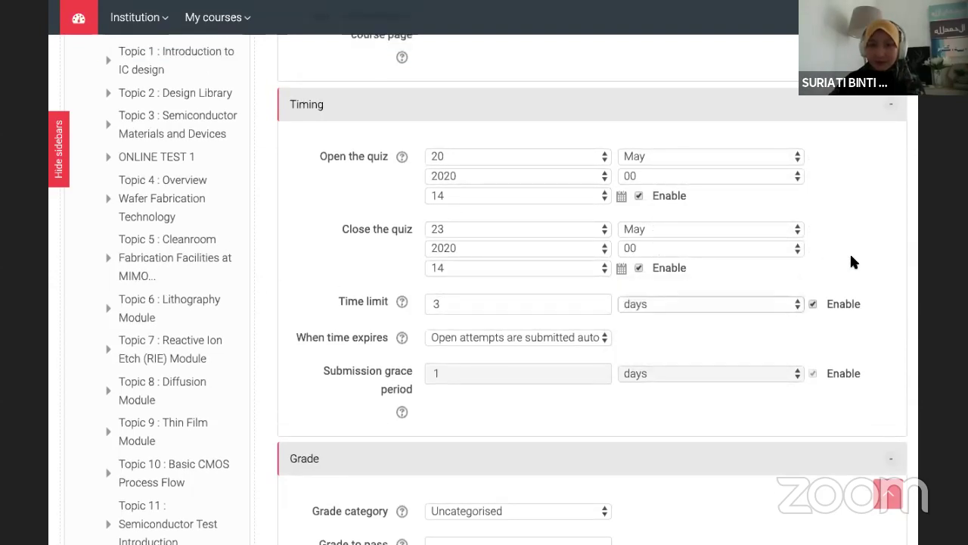
# Step: Look over the quiz settings from General to Question behaviour and check the choices for attempts allowed
pyautogui.scroll(5, 841, 231)
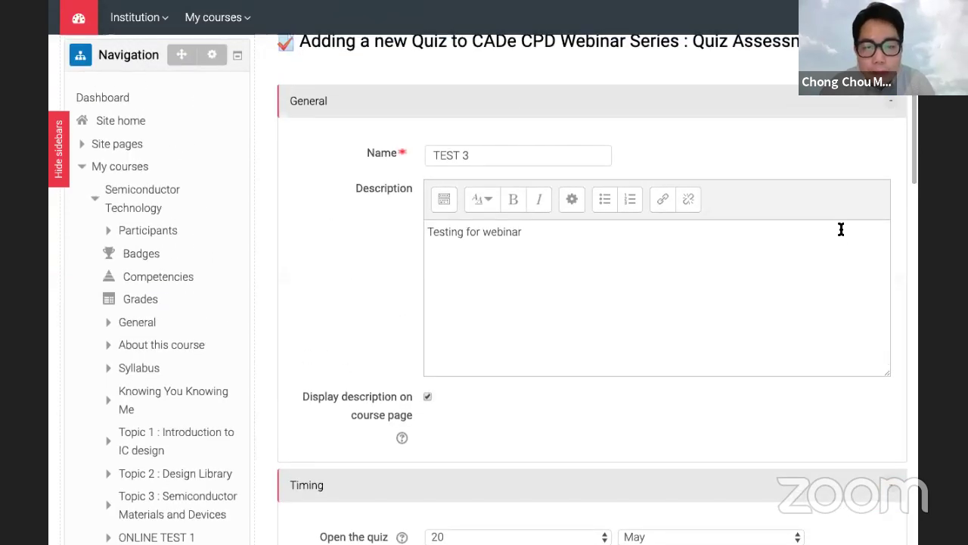
pyautogui.scroll(-8, 841, 229)
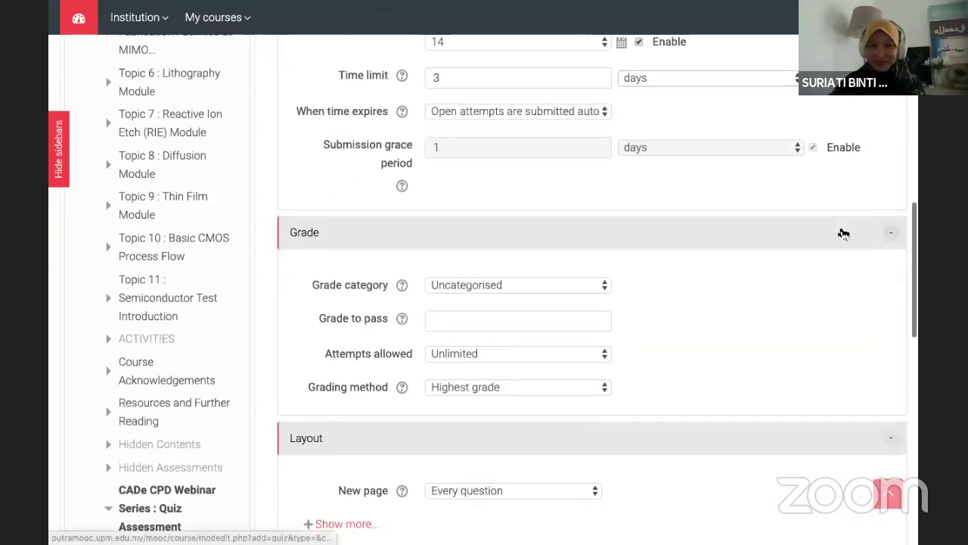
pyautogui.scroll(-3, 681, 354)
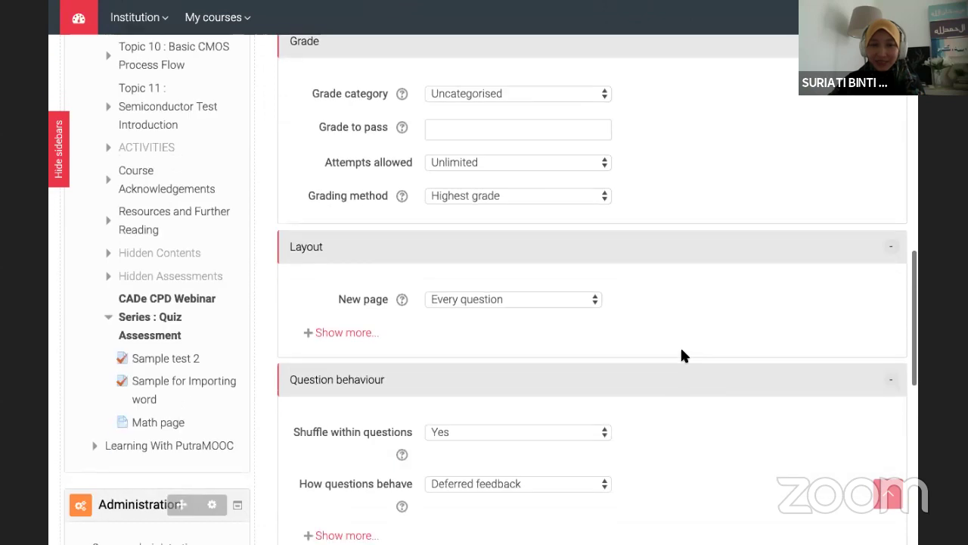
pyautogui.scroll(-1, 680, 354)
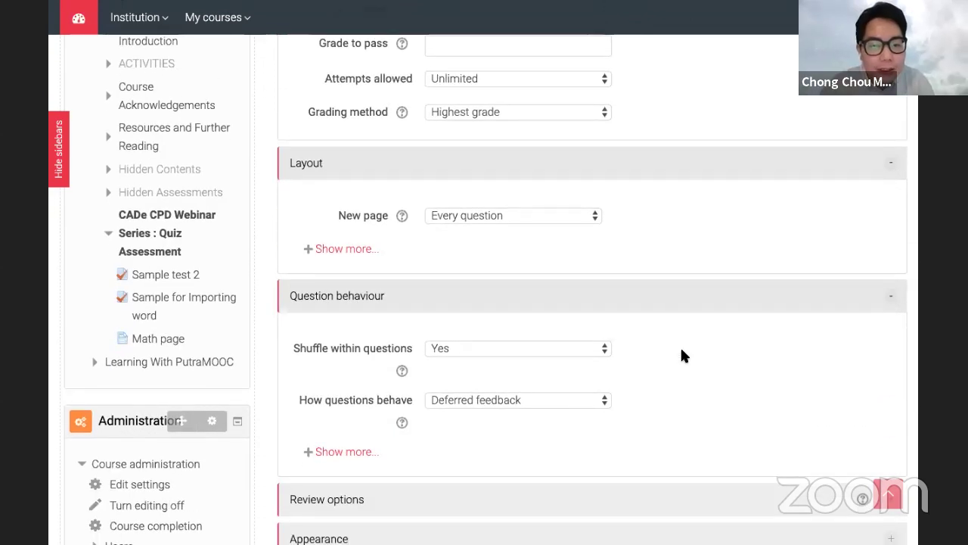
pyautogui.scroll(-1, 681, 351)
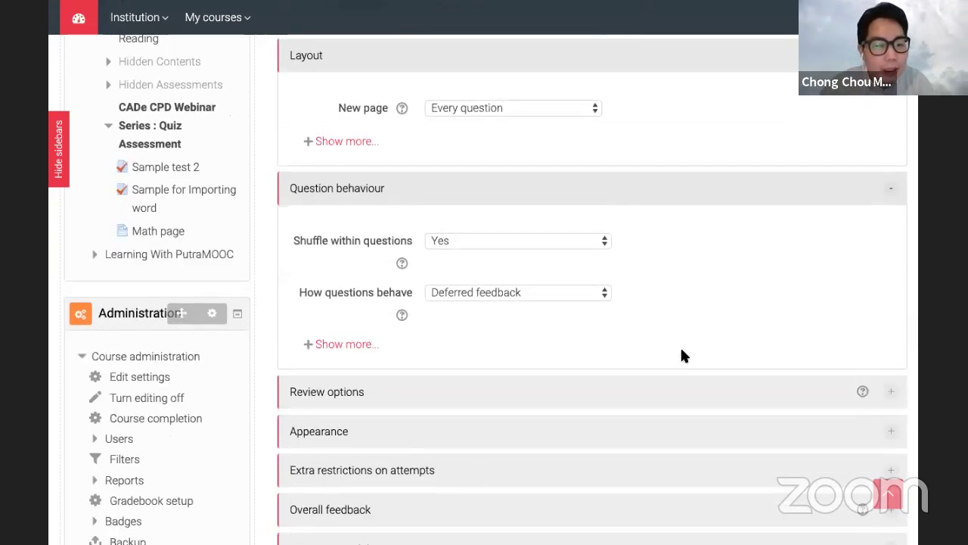
pyautogui.scroll(1, 680, 346)
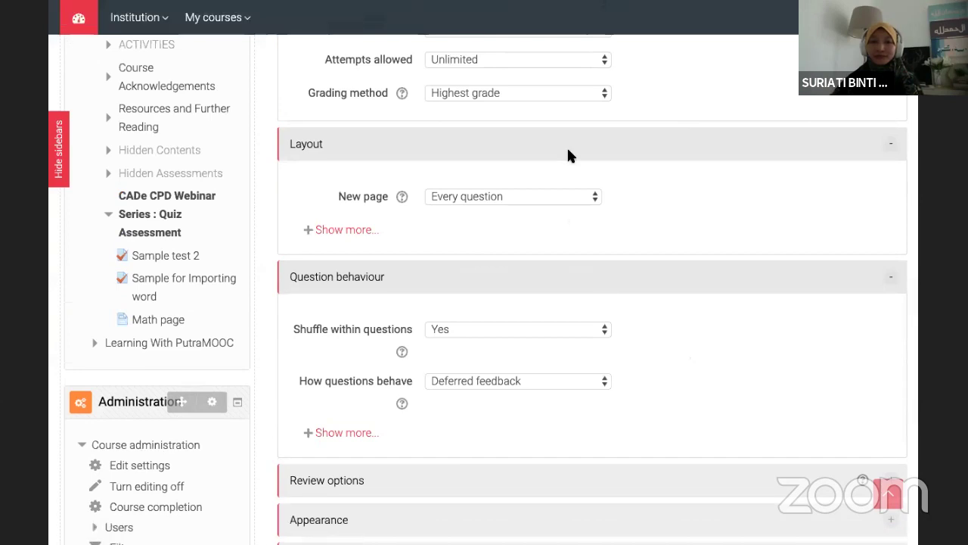
pyautogui.scroll(2, 639, 146)
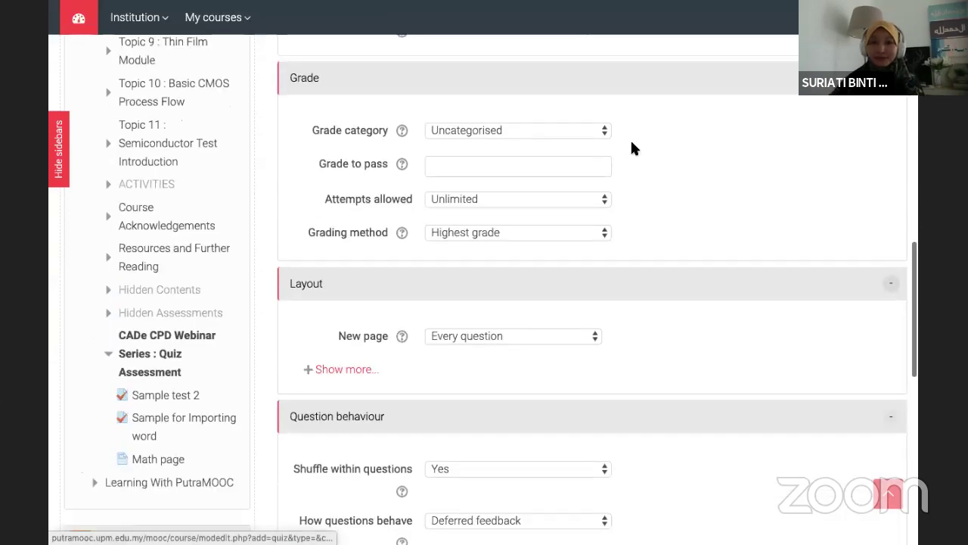
pyautogui.click(563, 199)
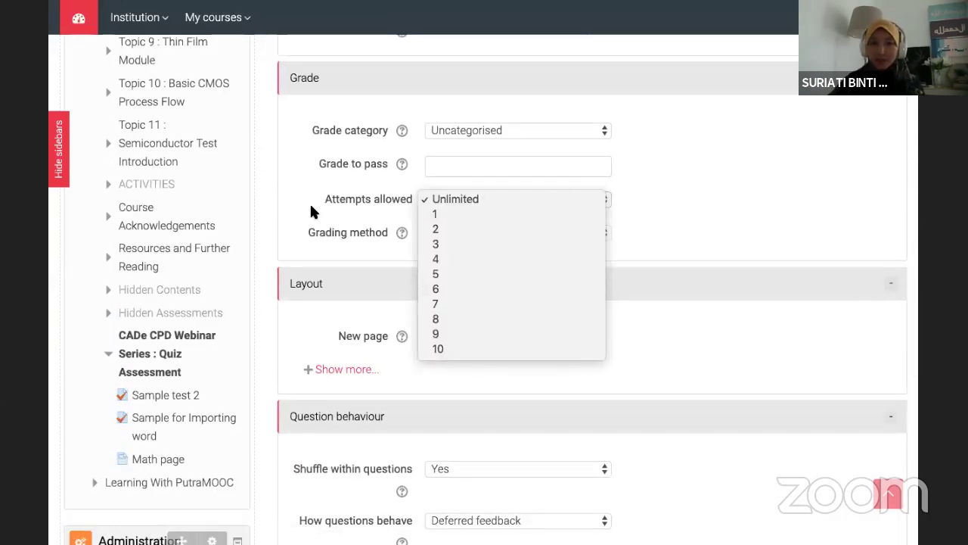
pyautogui.click(666, 217)
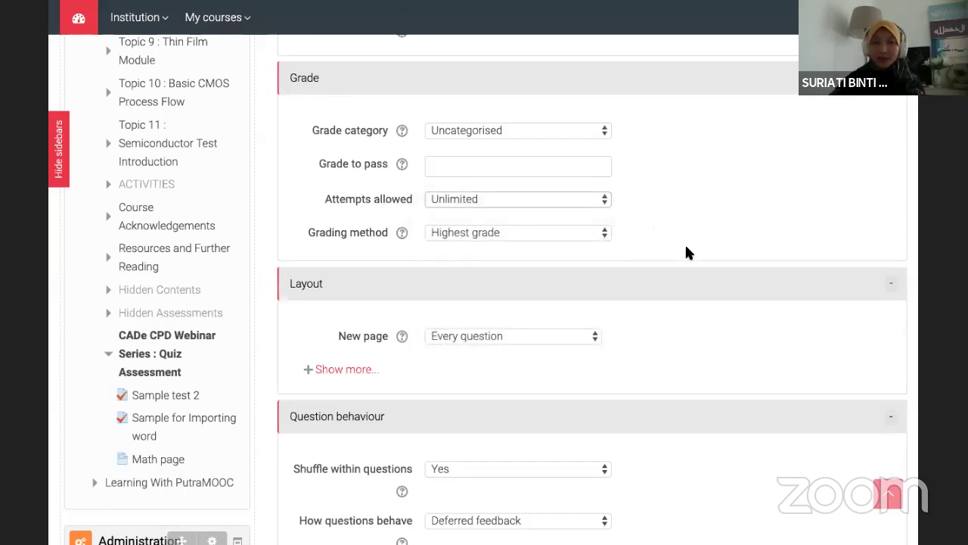
# Step: Look over the Layout and Question behaviour settings, and check the hour choices for the quiz's closing time
pyautogui.scroll(-2, 686, 250)
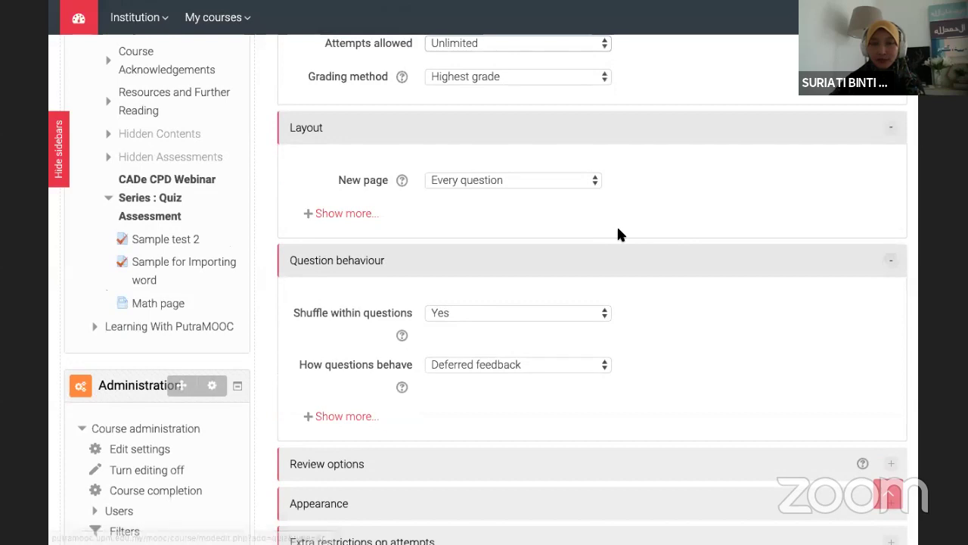
pyautogui.scroll(-2, 573, 319)
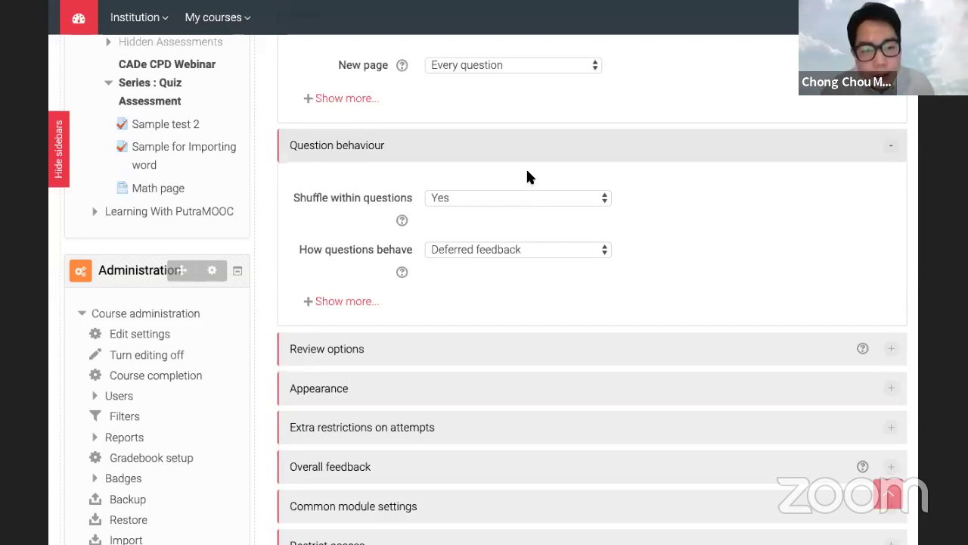
pyautogui.scroll(5, 527, 175)
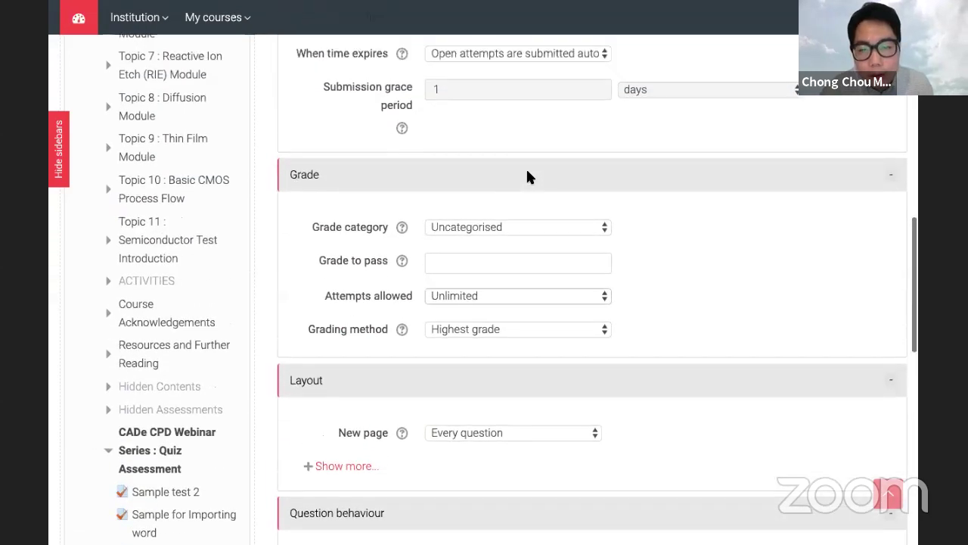
pyautogui.scroll(2, 527, 175)
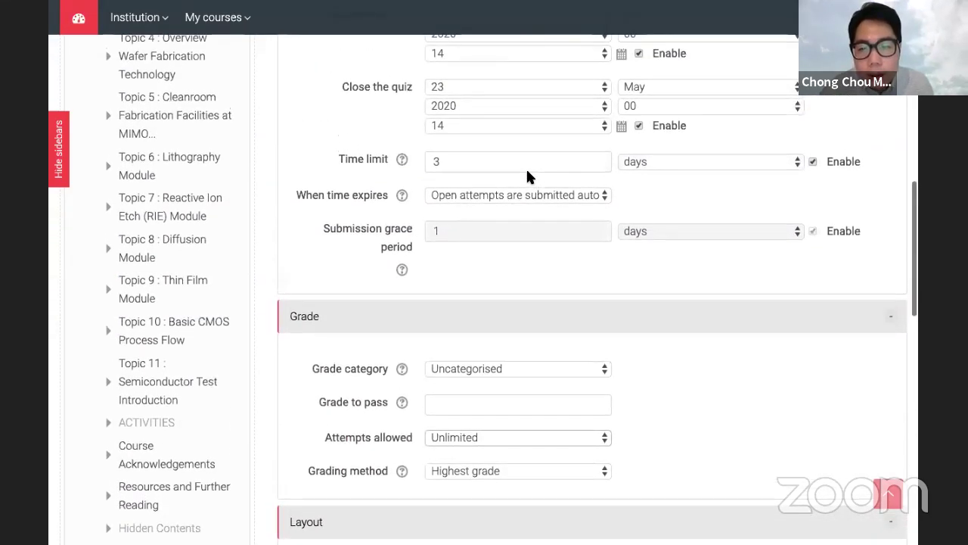
pyautogui.scroll(1, 528, 176)
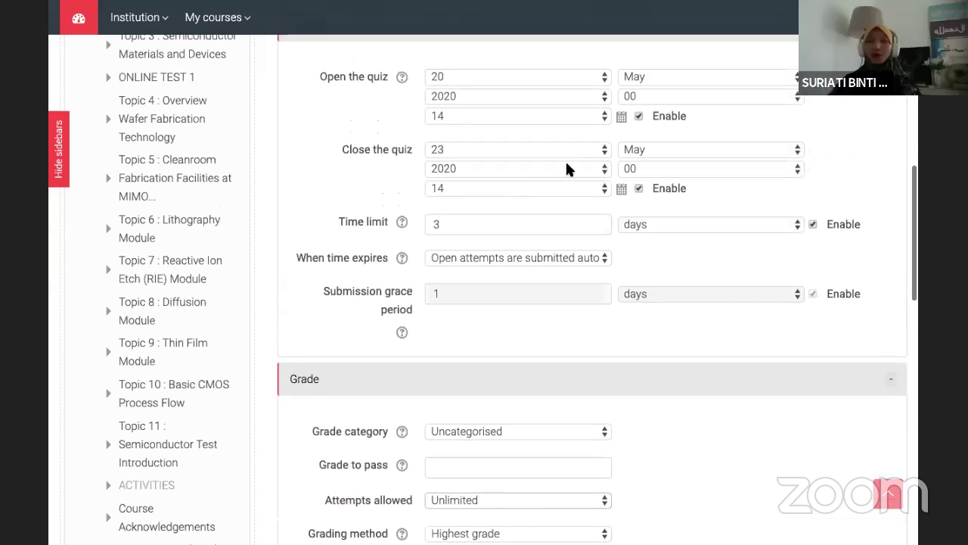
pyautogui.click(662, 169)
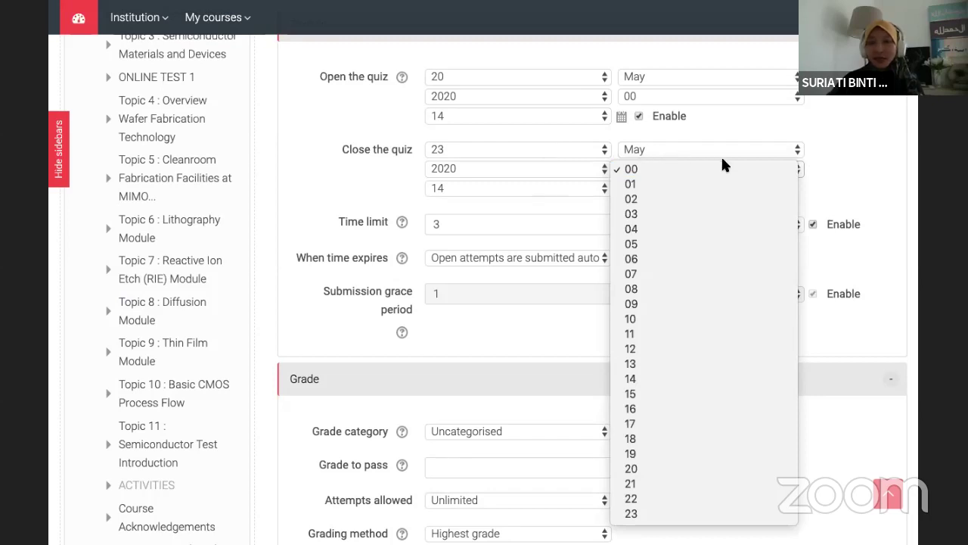
pyautogui.click(847, 180)
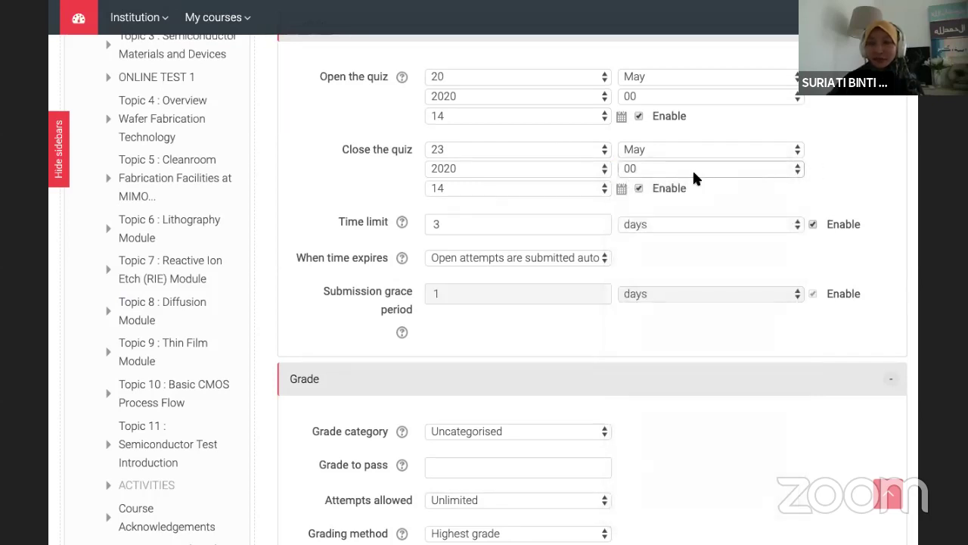
# Step: Set the minutes of the quiz's opening time to 00
pyautogui.click(578, 116)
pyautogui.moveTo(550, 11)
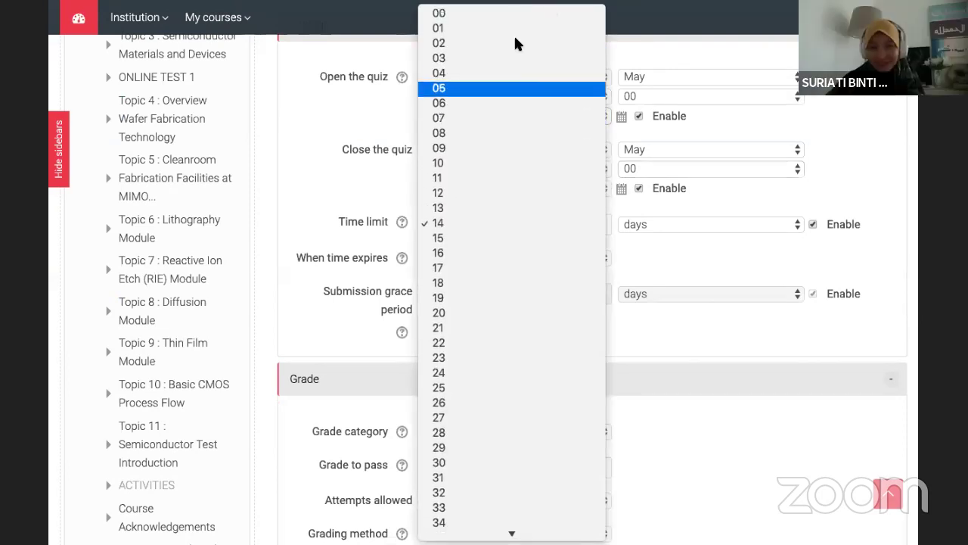
pyautogui.click(512, 16)
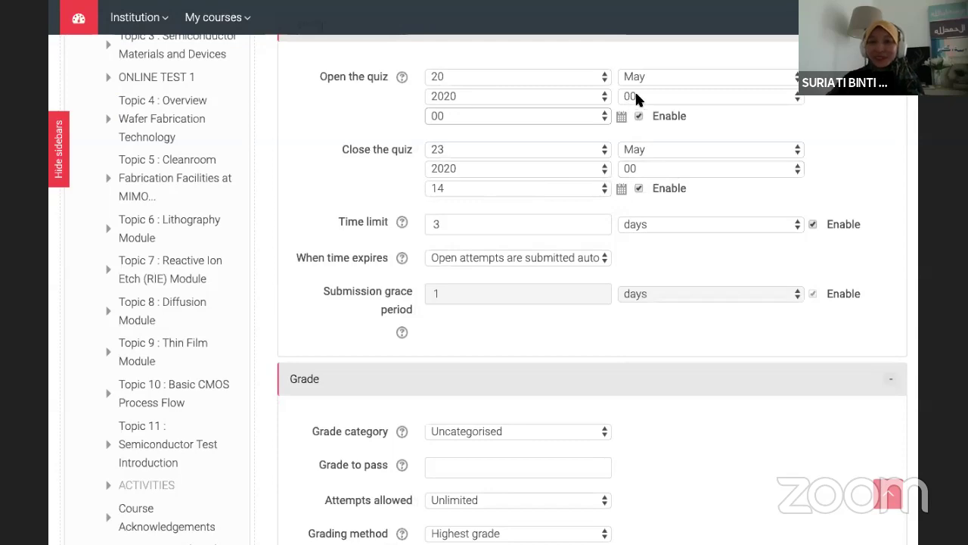
# Step: Look over the remaining quiz settings sections, checking Review options and the Appearance settings and collapsing both again
pyautogui.scroll(-4, 660, 338)
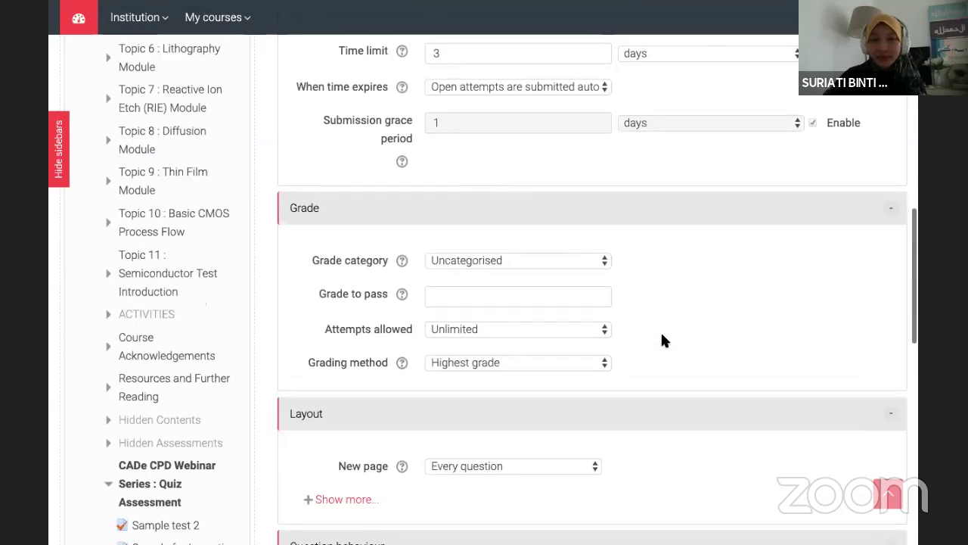
pyautogui.scroll(-5, 662, 340)
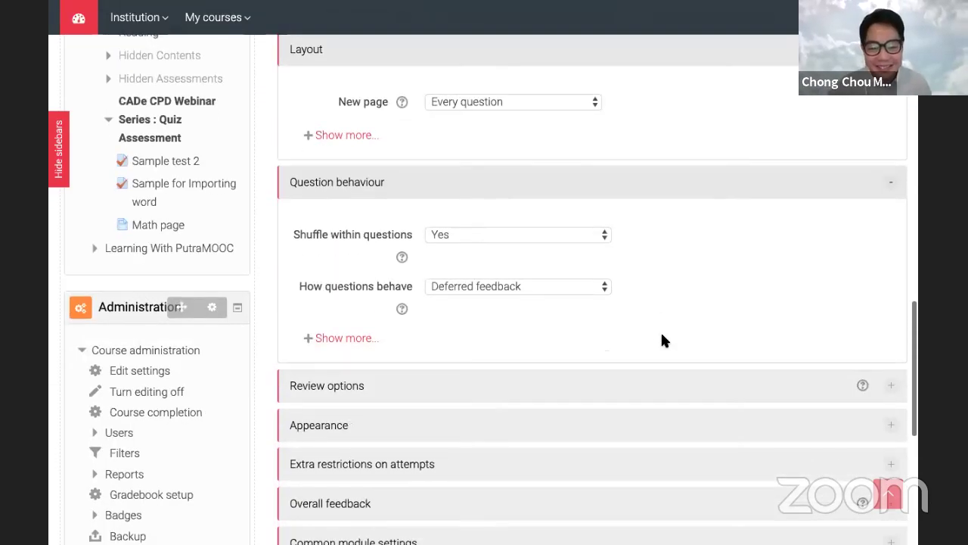
pyautogui.scroll(-2, 662, 340)
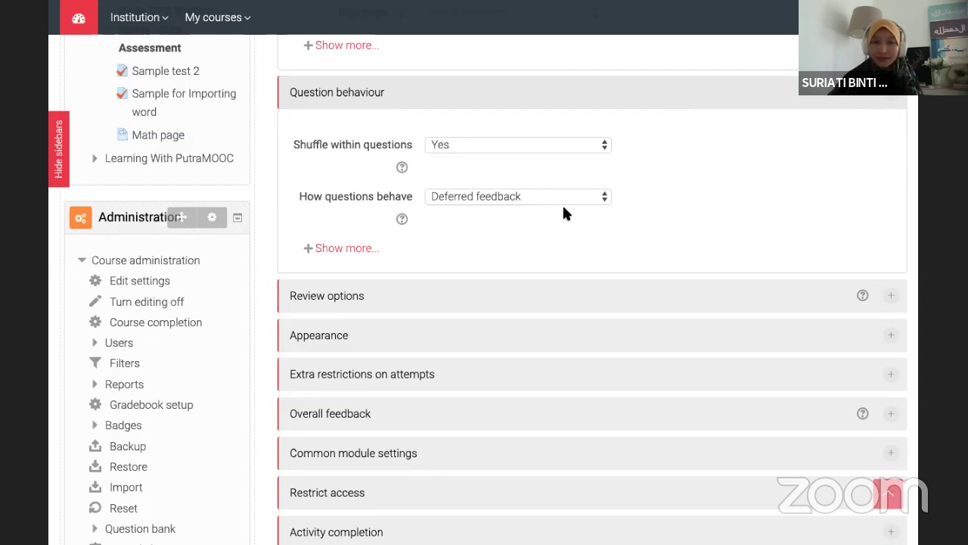
pyautogui.scroll(-3, 536, 259)
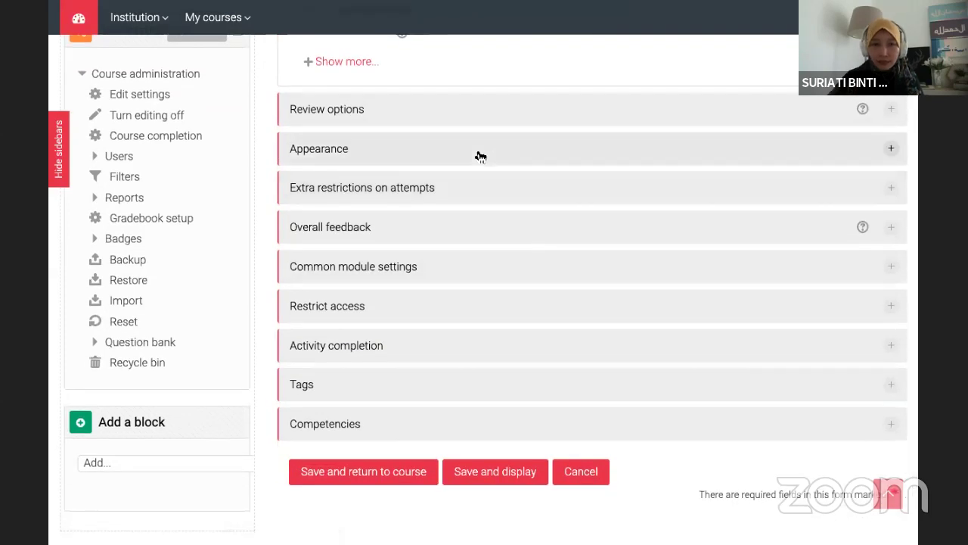
pyautogui.click(495, 105)
pyautogui.click(495, 106)
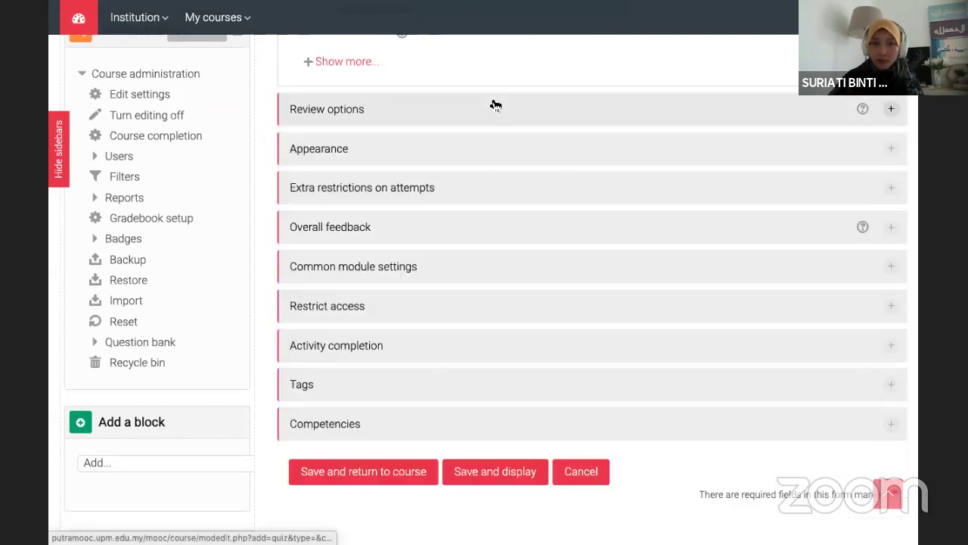
pyautogui.click(467, 146)
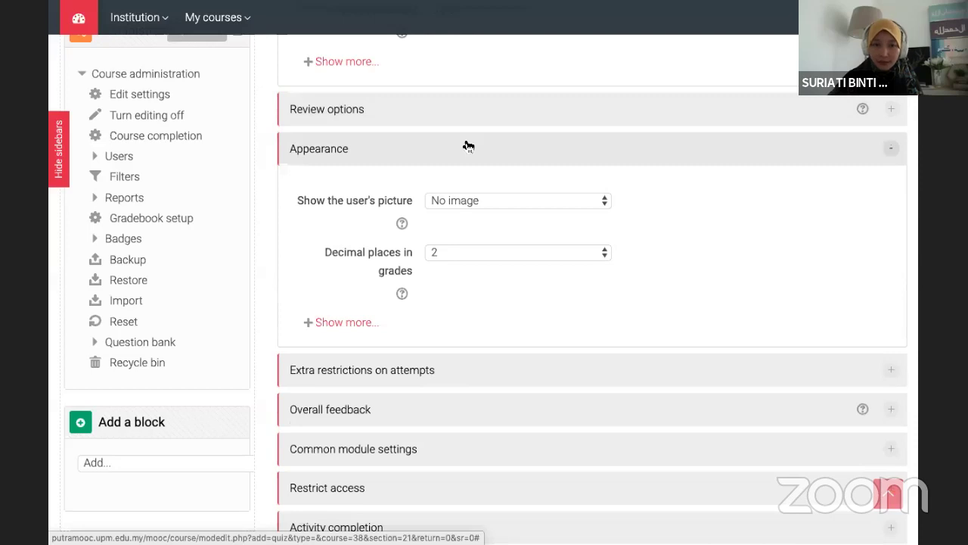
pyautogui.click(388, 157)
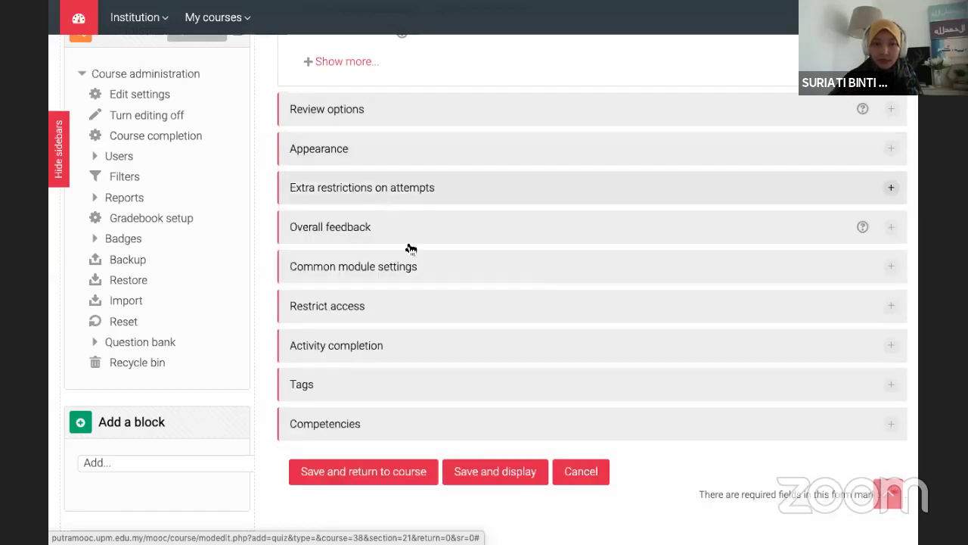
# Step: Expand the Activity completion settings, examine the completion tracking and requirement options, and collapse the section again
pyautogui.scroll(-3, 428, 384)
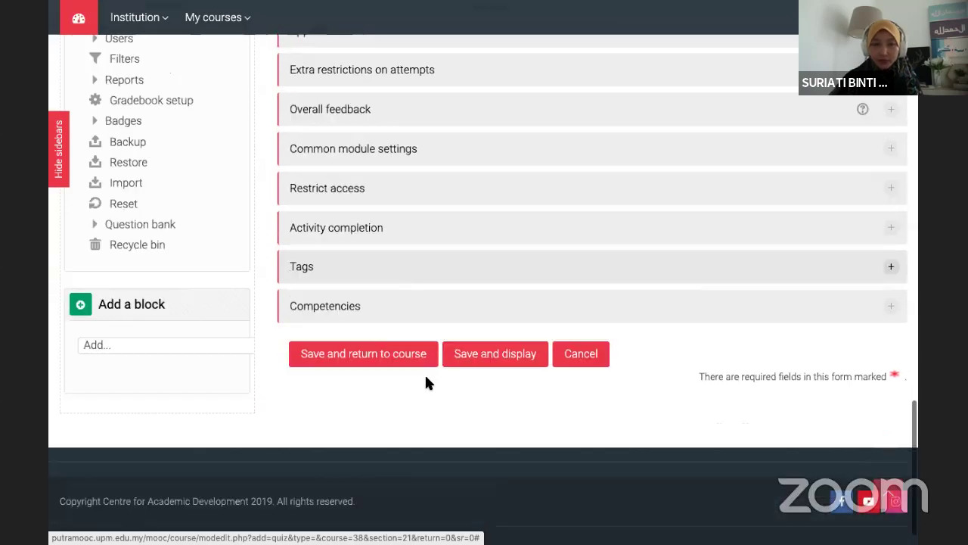
pyautogui.click(439, 227)
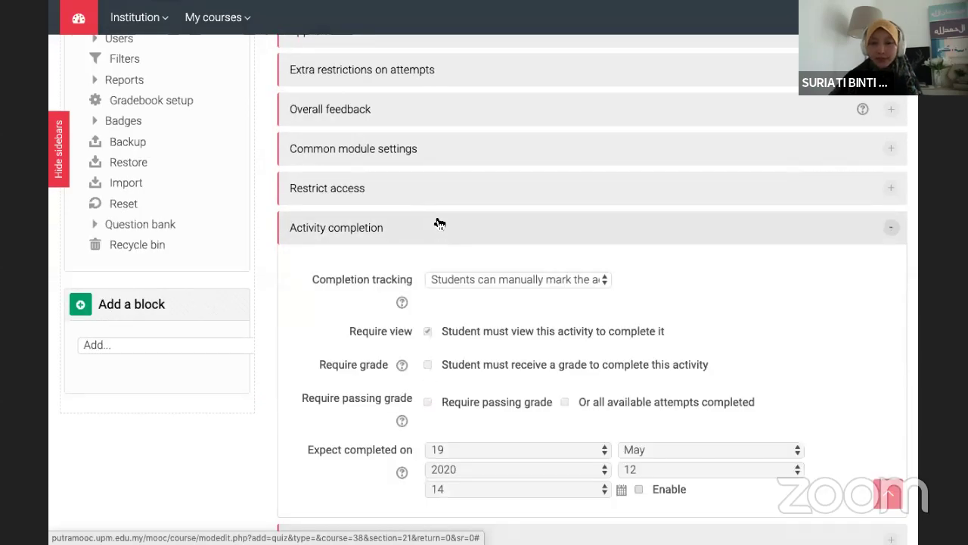
pyautogui.scroll(-3, 772, 344)
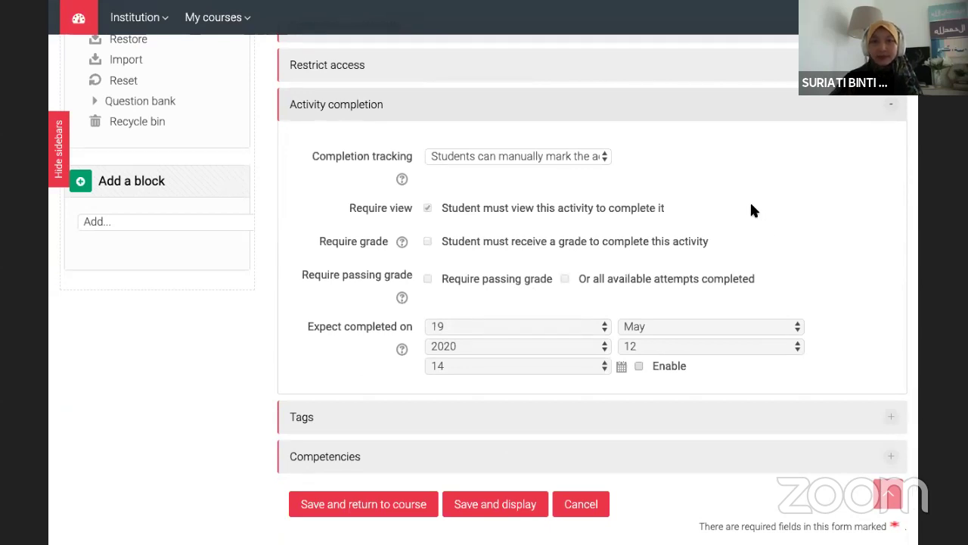
pyautogui.scroll(2, 749, 208)
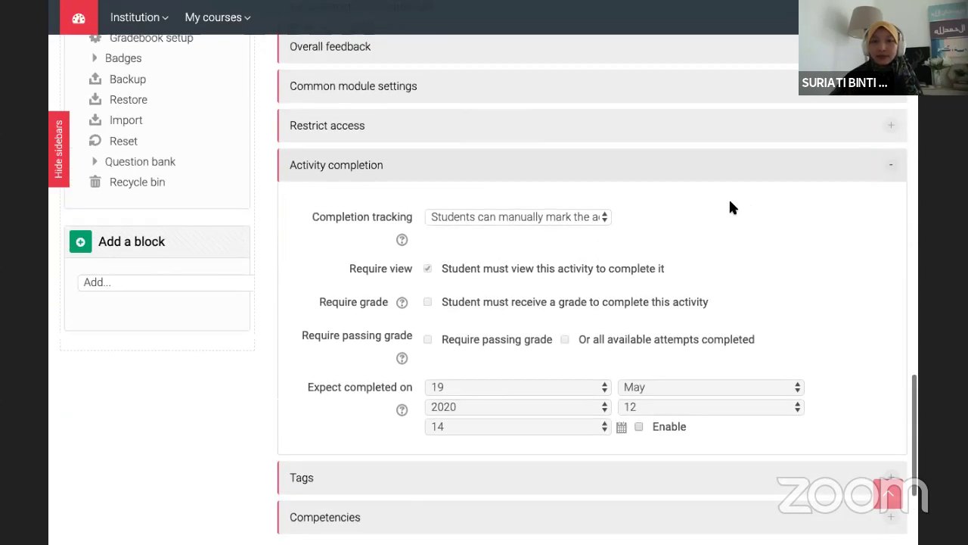
pyautogui.click(342, 166)
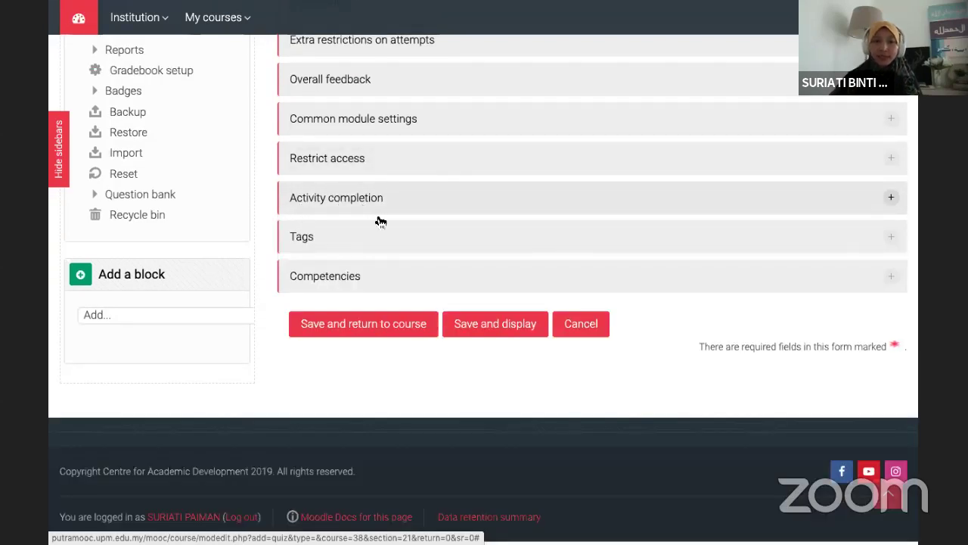
# Step: Save and display the quiz, and review the availability dates, time limit, grading method and notice on its summary page
pyautogui.click(472, 326)
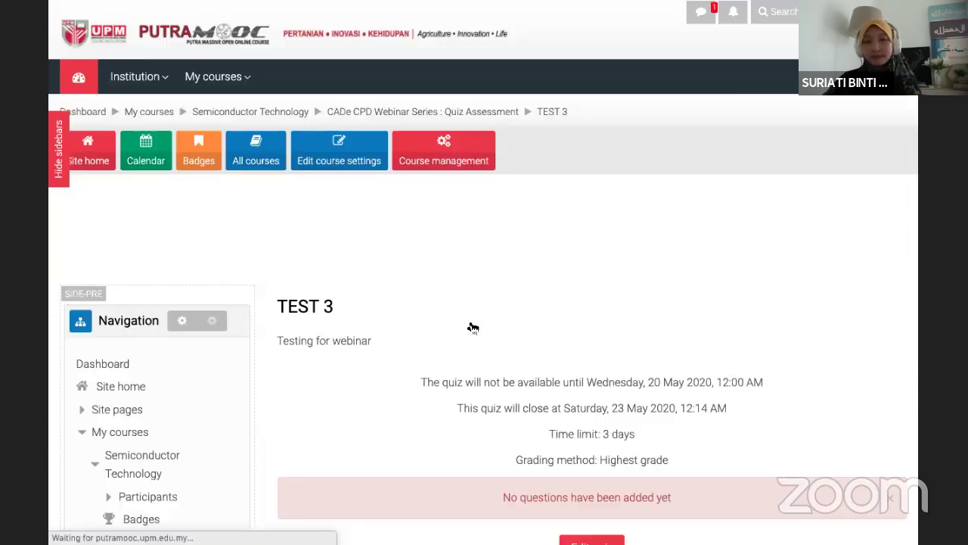
pyautogui.scroll(-2, 471, 326)
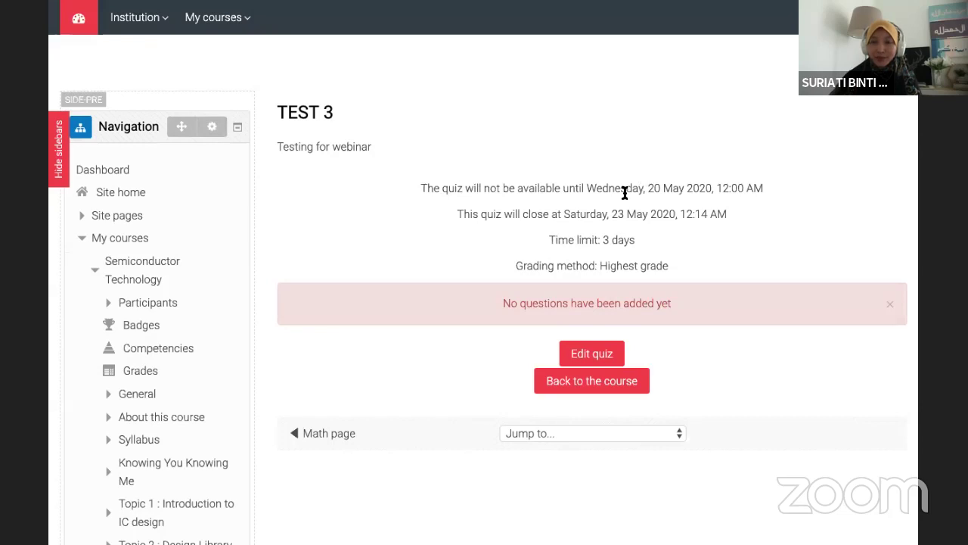
pyautogui.scroll(-1, 592, 255)
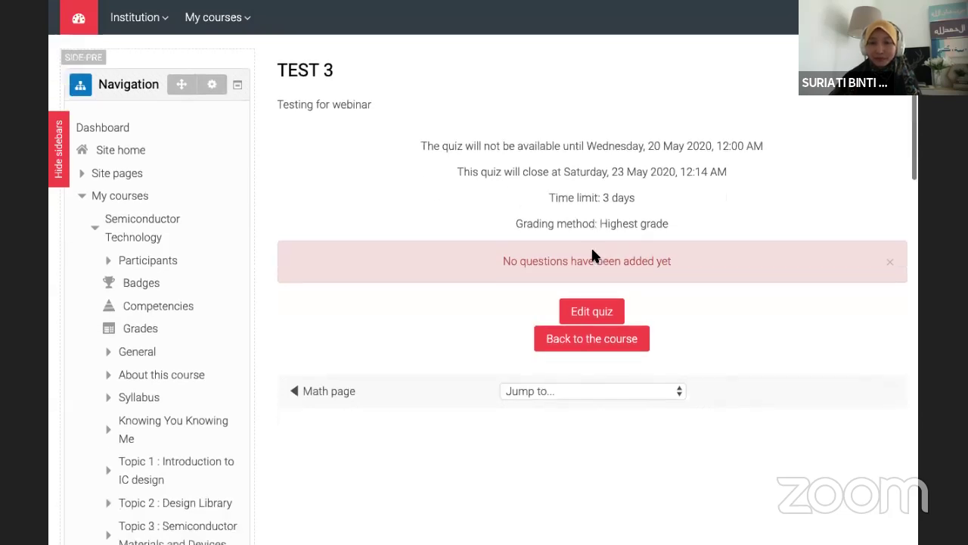
pyautogui.scroll(-1, 592, 255)
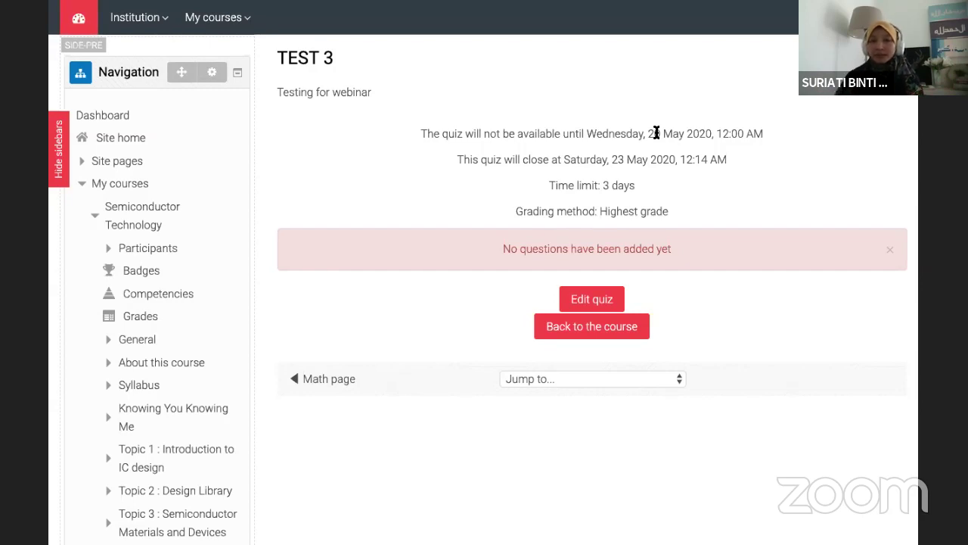
pyautogui.moveTo(501, 248); pyautogui.dragTo(688, 252)
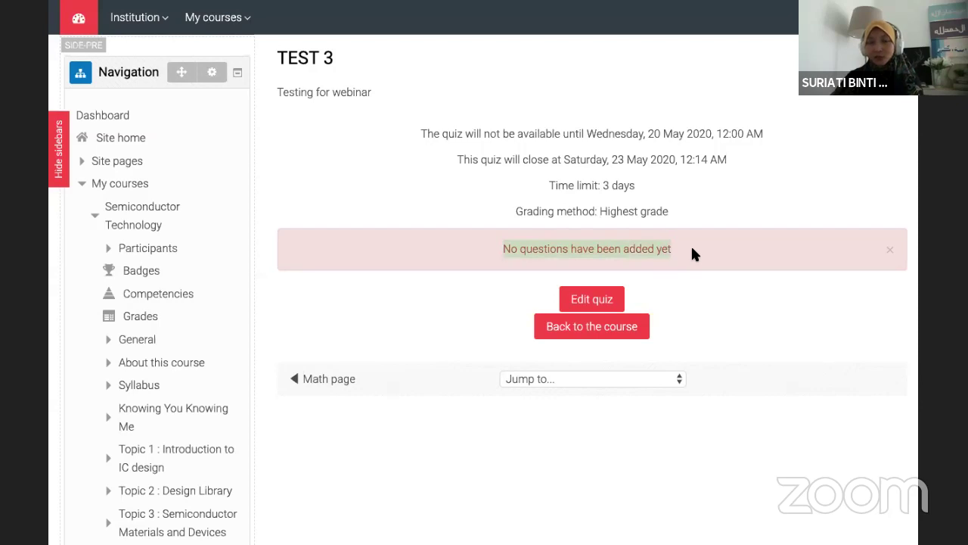
pyautogui.click(718, 297)
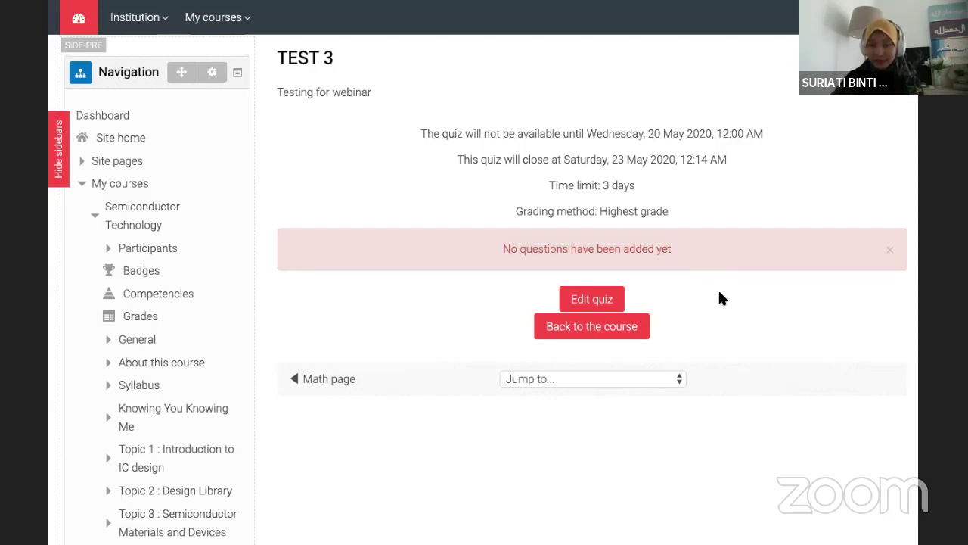
# Step: Open the TEST 3 quiz for editing its questions and turn on Shuffle
pyautogui.click(606, 307)
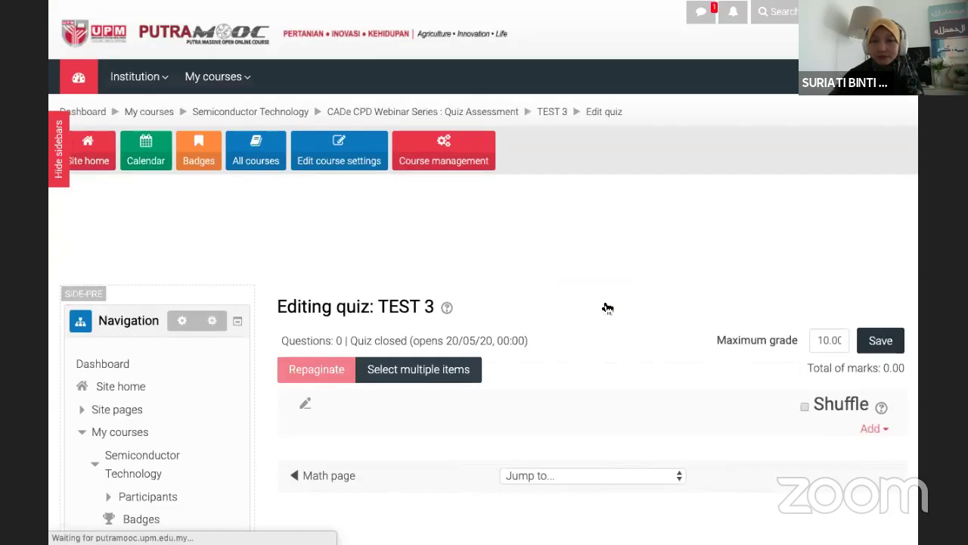
pyautogui.scroll(-3, 606, 307)
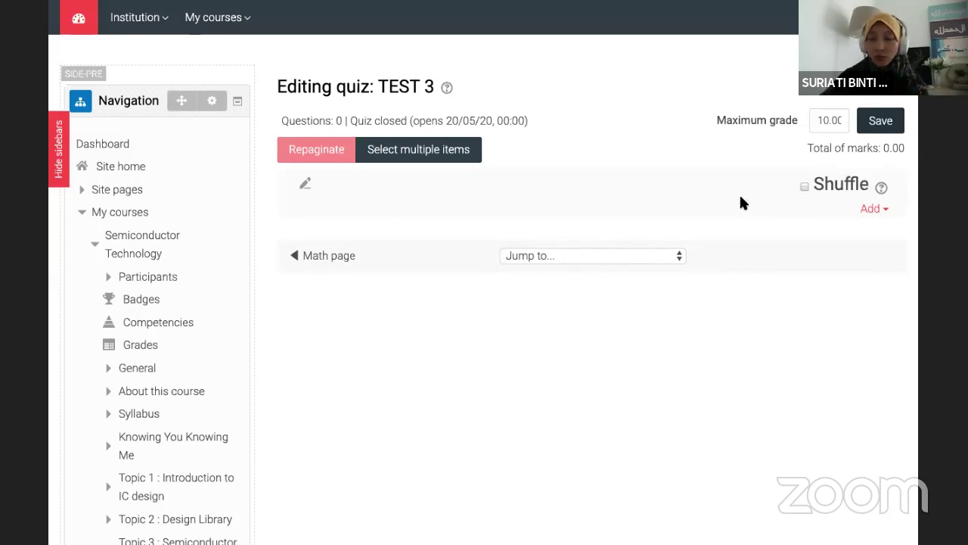
pyautogui.click(804, 186)
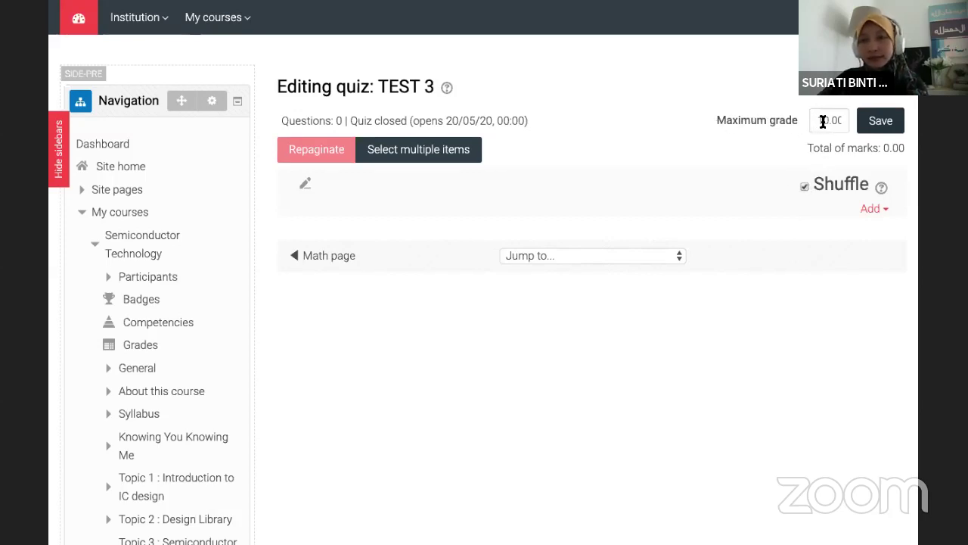
# Step: Try a maximum grade of 50 for the quiz, and set it back to 10
pyautogui.moveTo(819, 121); pyautogui.dragTo(836, 121)
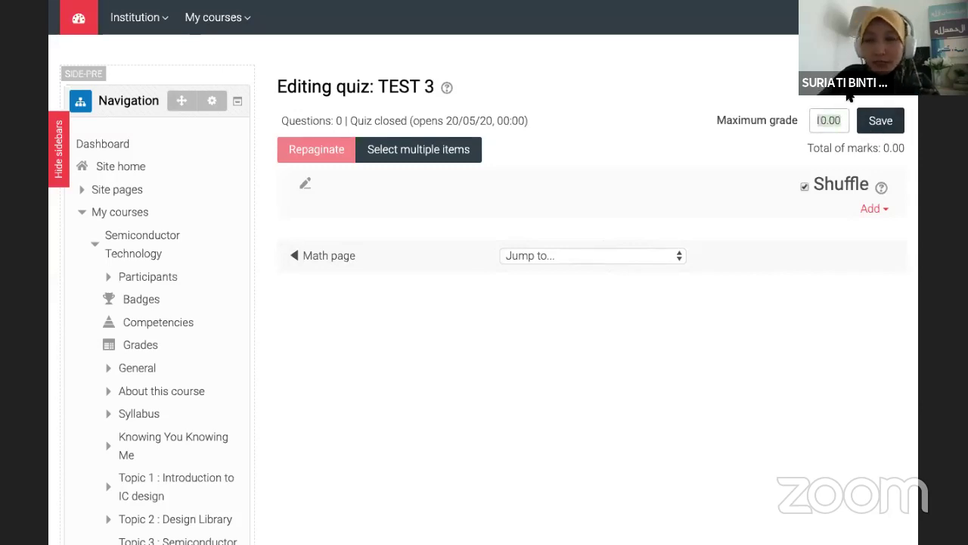
pyautogui.write('50')
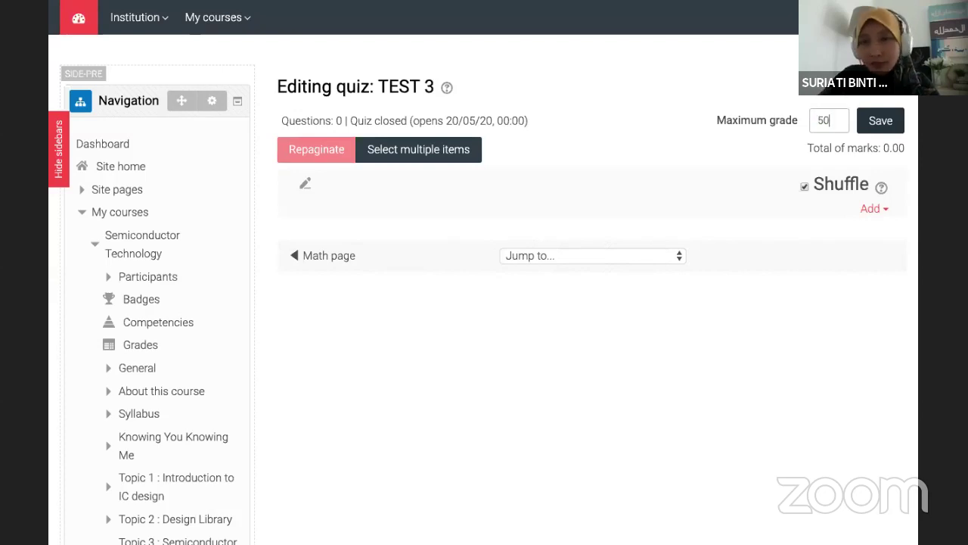
pyautogui.press('BackSpace')
pyautogui.press('BackSpace')
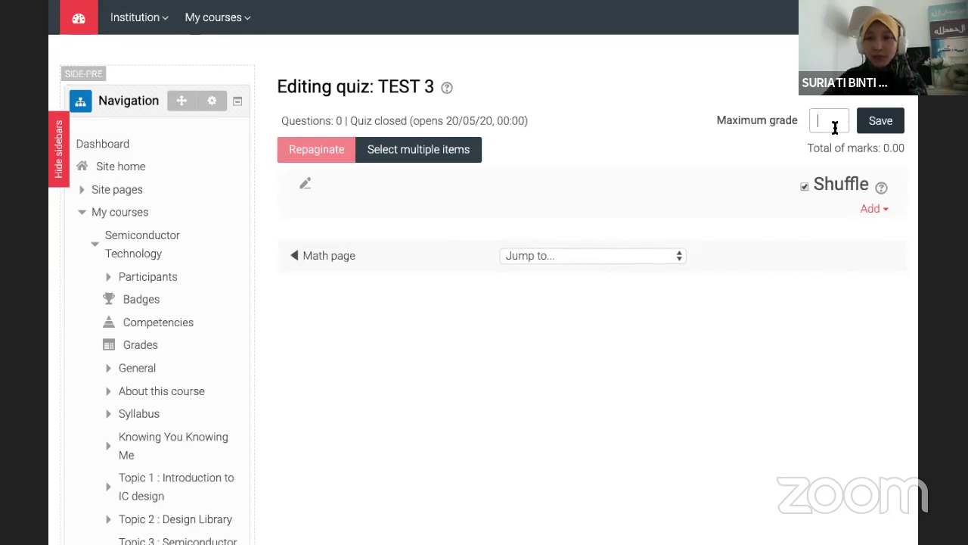
pyautogui.write('10')
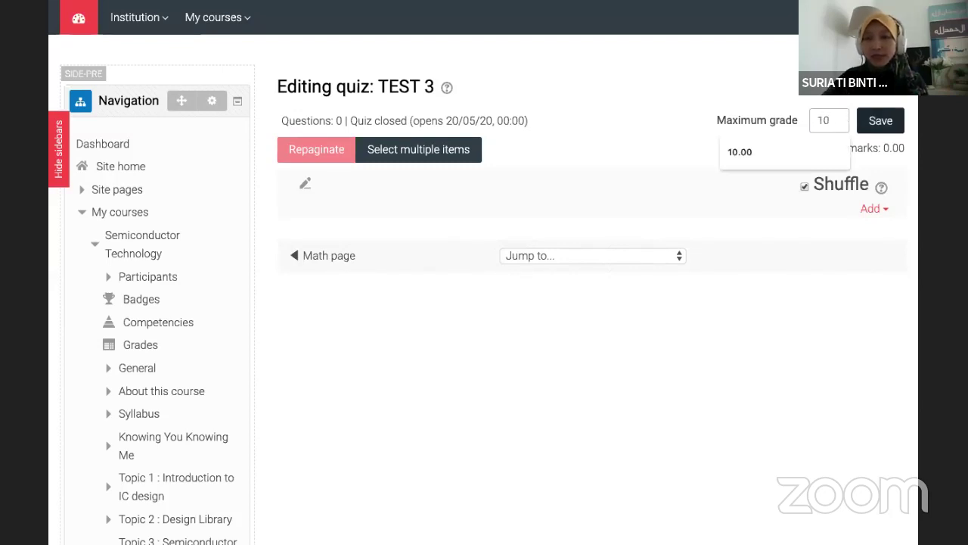
pyautogui.click(779, 205)
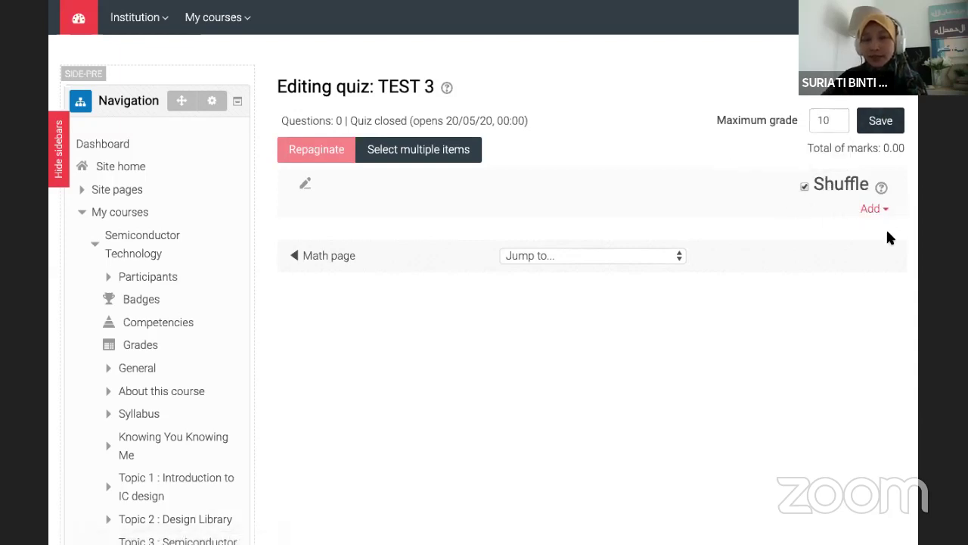
# Step: Start adding questions to TEST 3 from the question bank and choose the Quiz Assessment category
pyautogui.click(869, 210)
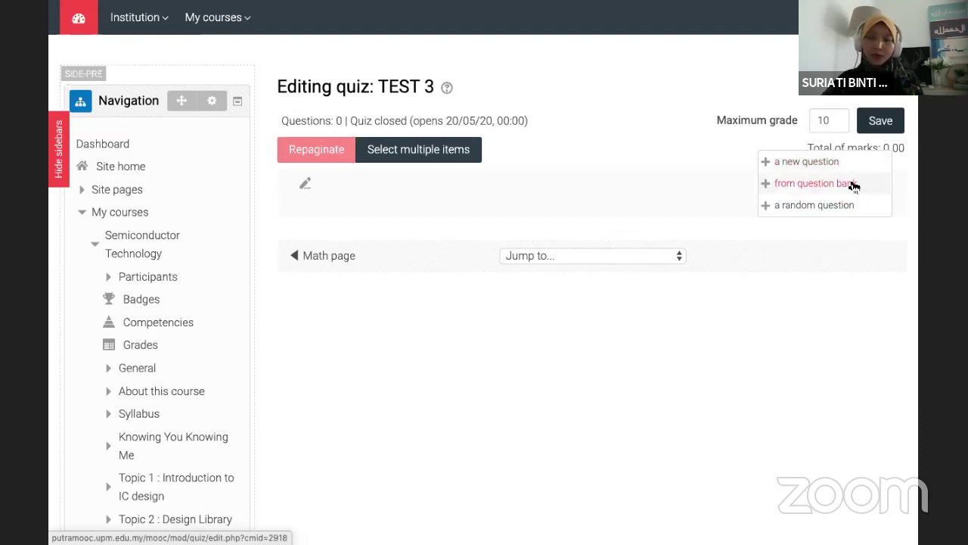
pyautogui.click(853, 184)
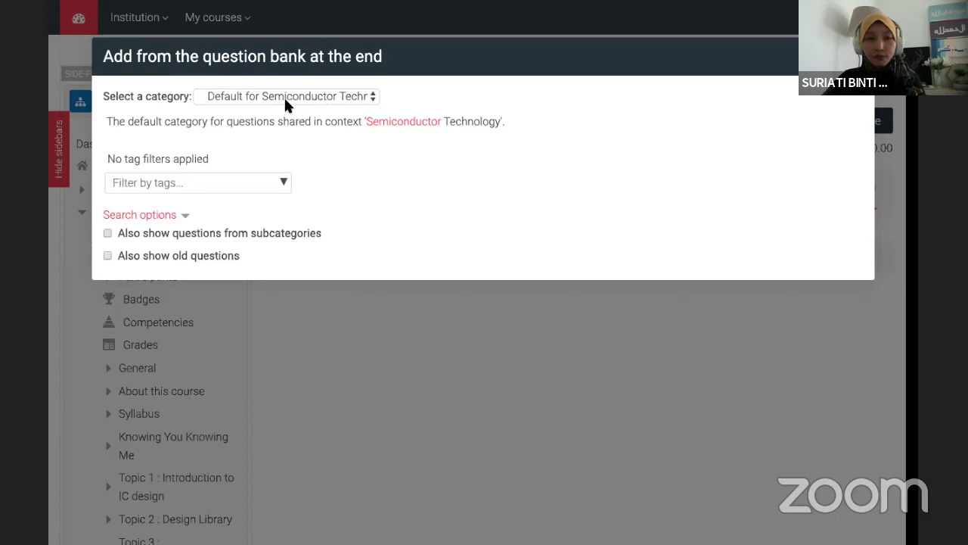
pyautogui.click(234, 99)
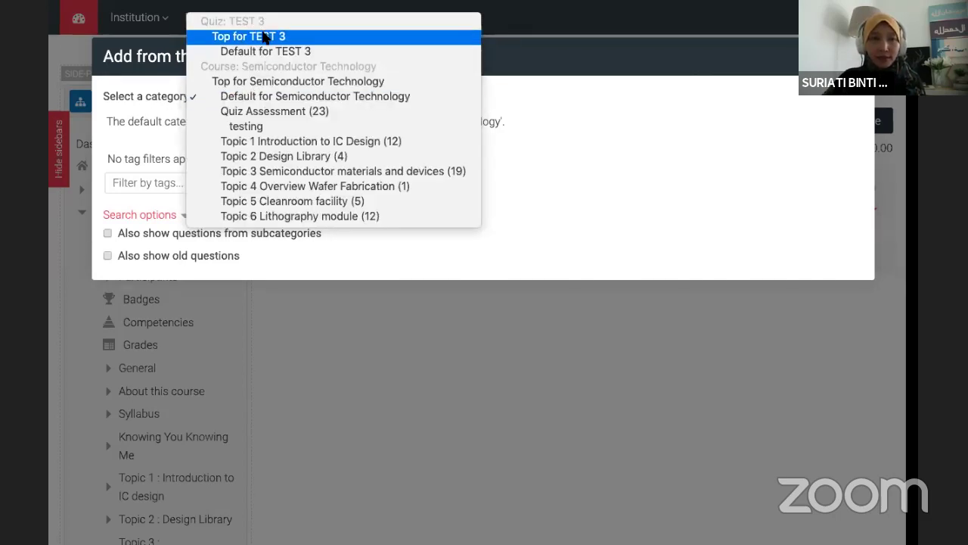
pyautogui.click(273, 110)
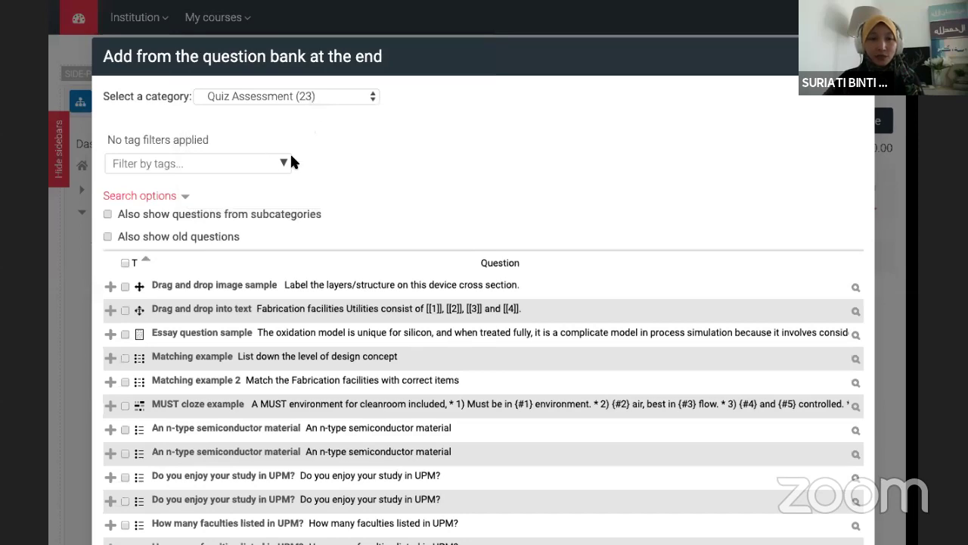
# Step: Look through the Quiz Assessment question list and select all of its questions at once
pyautogui.scroll(-5, 337, 161)
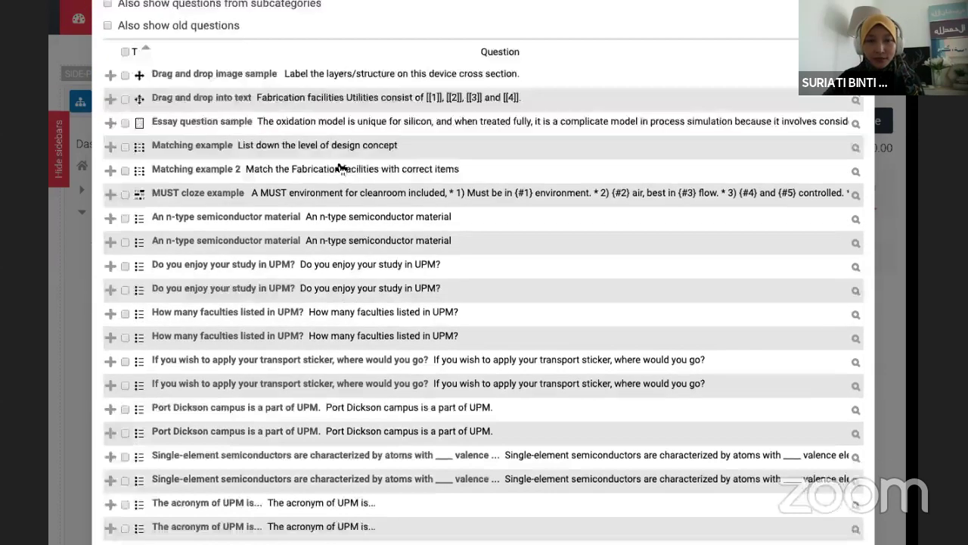
pyautogui.scroll(-4, 339, 168)
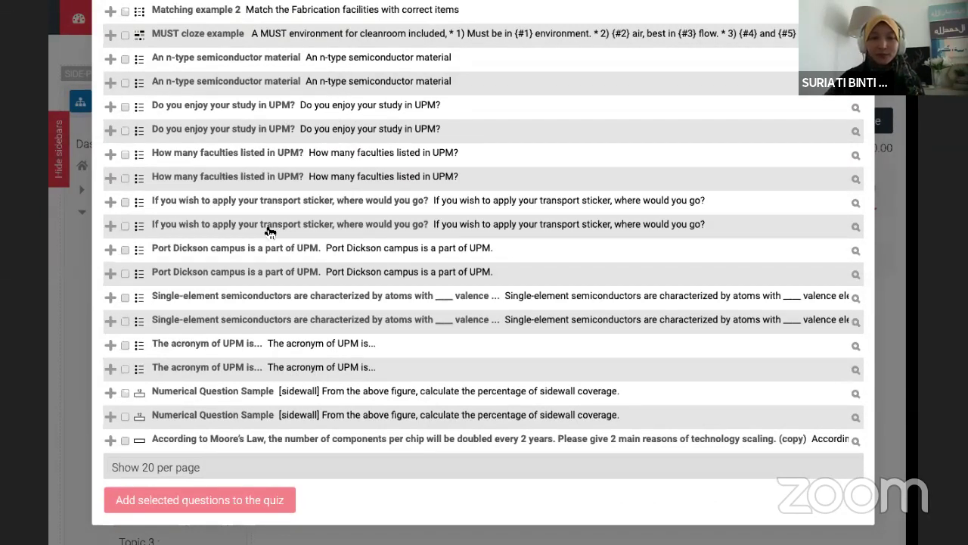
pyautogui.scroll(3, 134, 169)
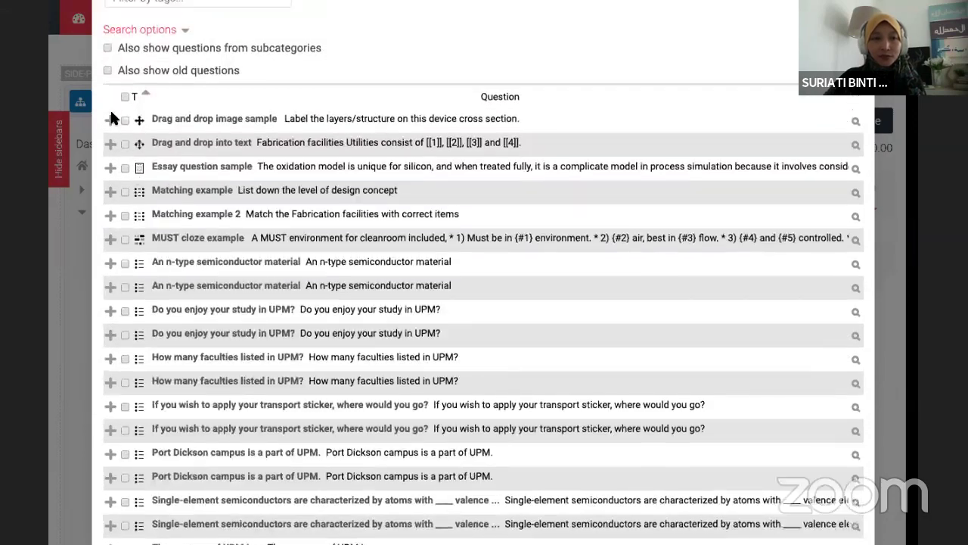
pyautogui.scroll(1, 113, 106)
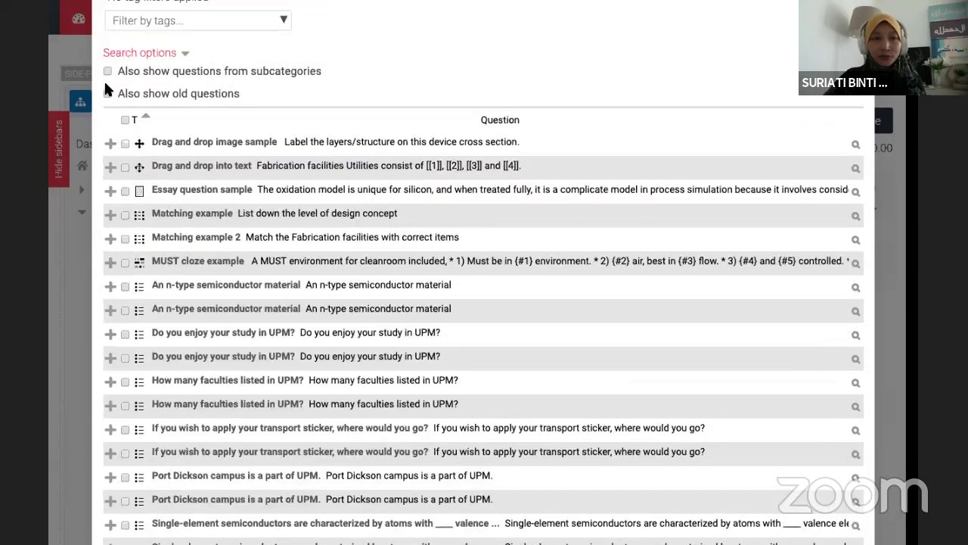
pyautogui.click(125, 120)
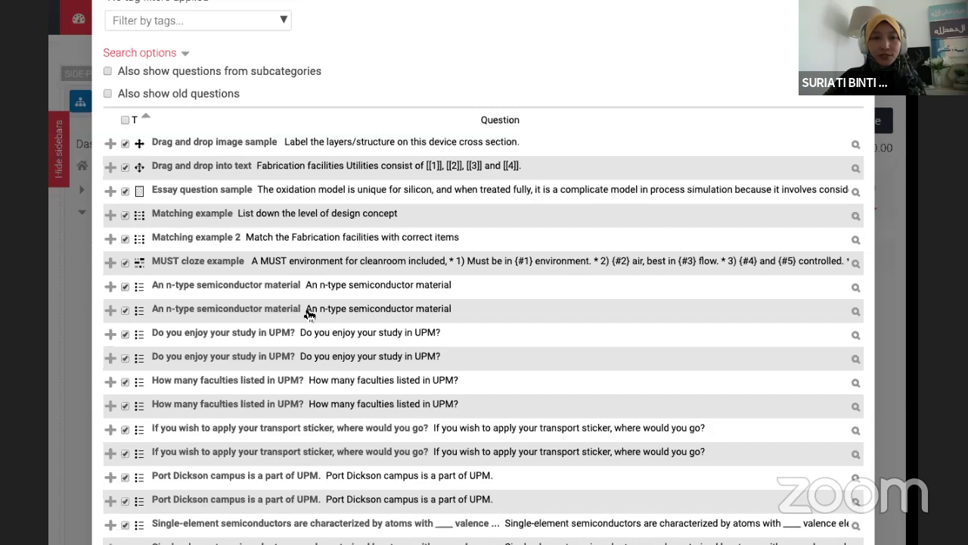
pyautogui.scroll(-3, 305, 313)
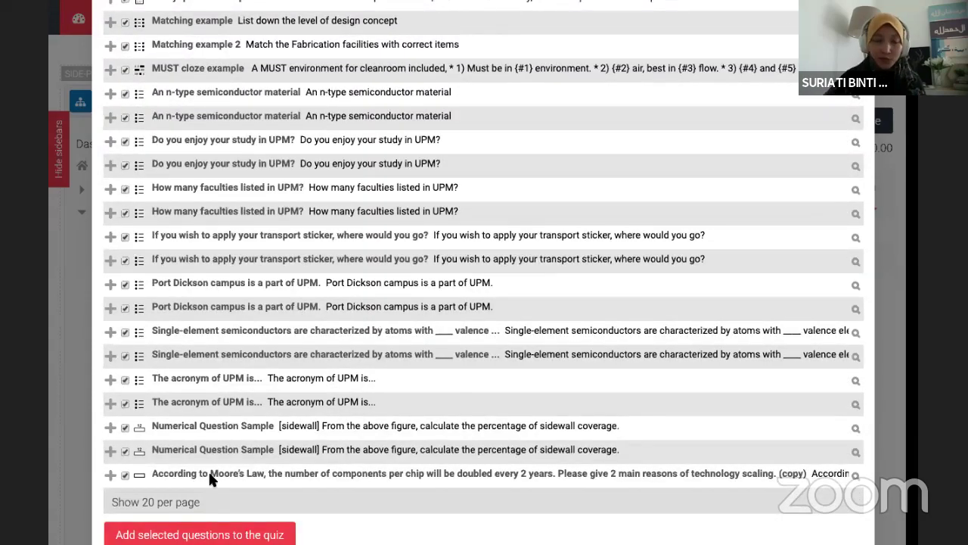
# Step: Deselect the drag-and-drop, essay, matching, cloze, numerical and Moore's Law questions, and add the remaining multiple-choice questions to the quiz
pyautogui.scroll(3, 172, 241)
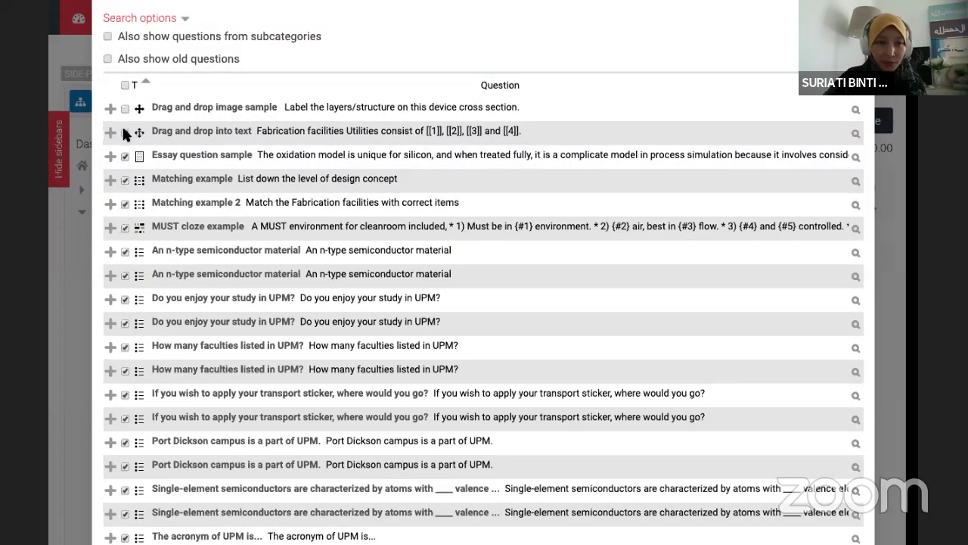
pyautogui.click(125, 133)
pyautogui.click(124, 156)
pyautogui.click(125, 180)
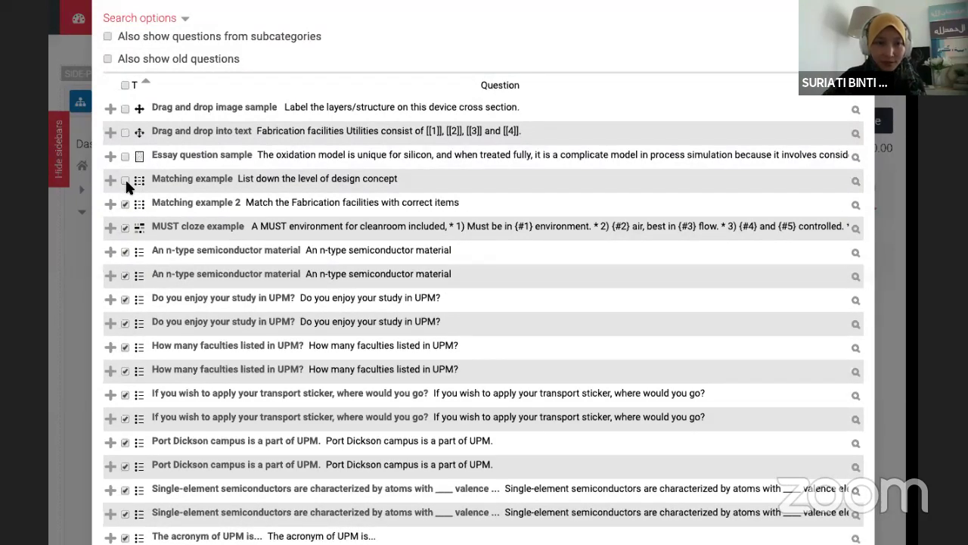
pyautogui.click(125, 204)
pyautogui.click(125, 228)
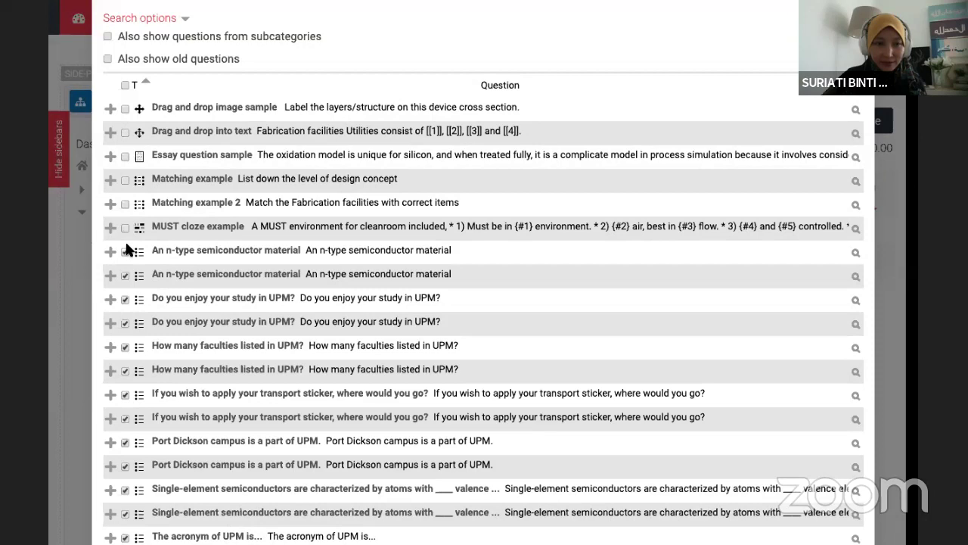
pyautogui.scroll(-5, 127, 296)
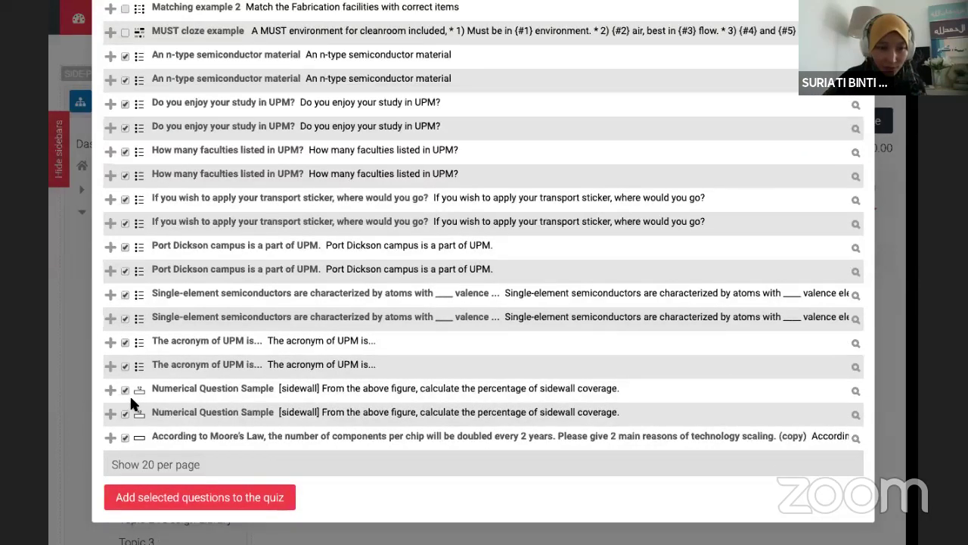
pyautogui.click(125, 437)
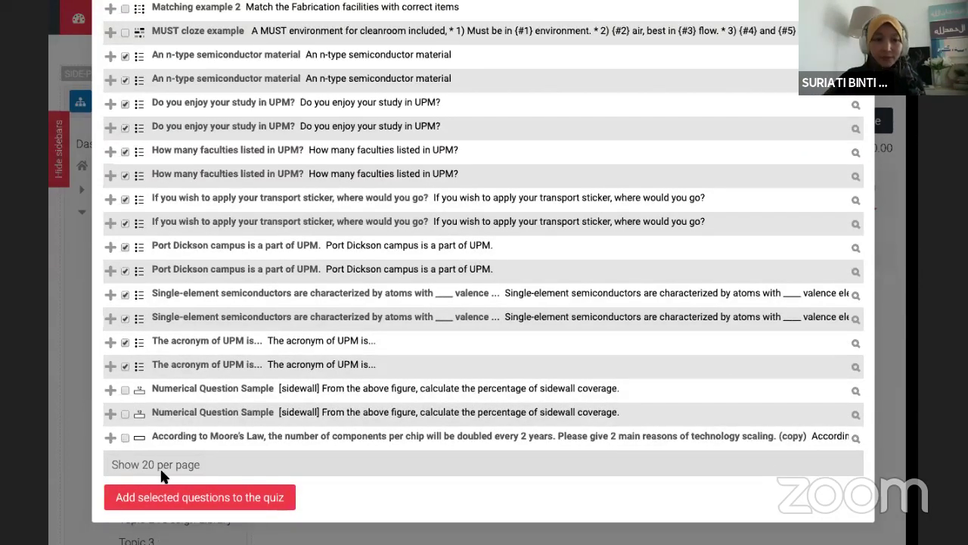
pyautogui.click(250, 497)
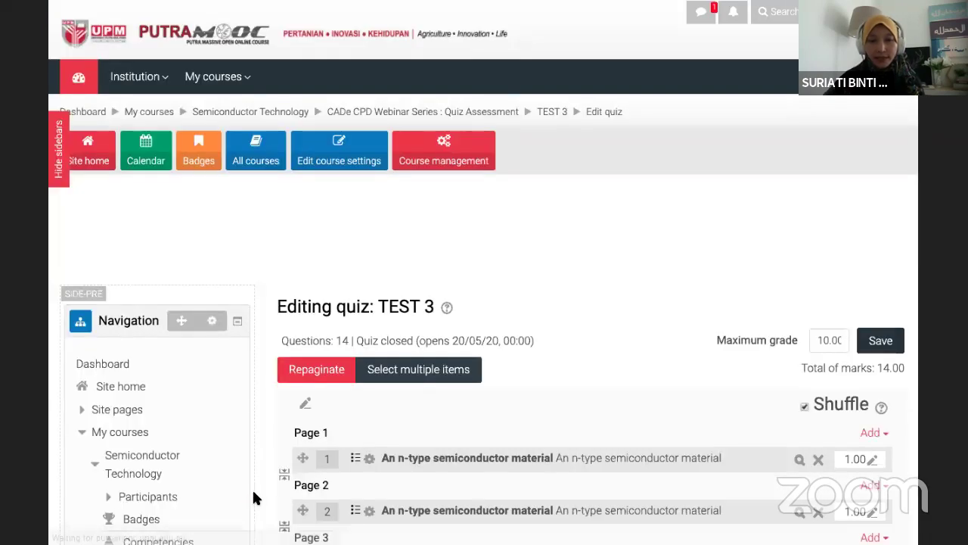
# Step: Review the quiz's question count, maximum grade, total of marks and the mark given to each added question
pyautogui.scroll(-3, 469, 403)
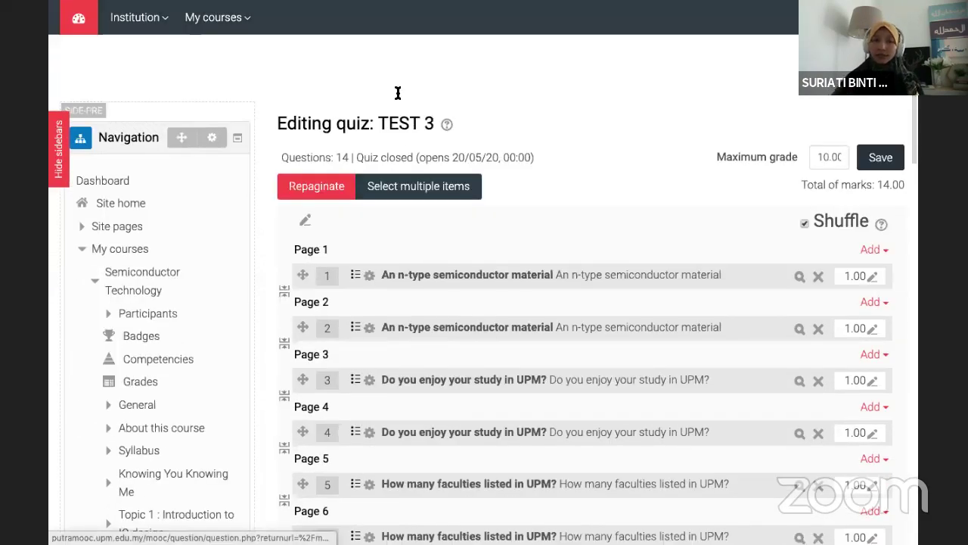
pyautogui.scroll(-1, 586, 270)
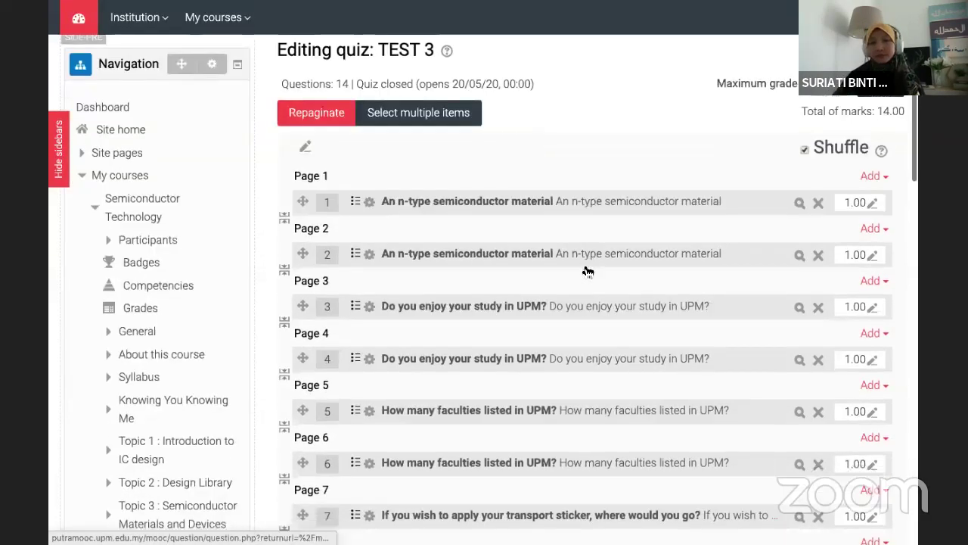
pyautogui.moveTo(330, 81); pyautogui.dragTo(358, 81)
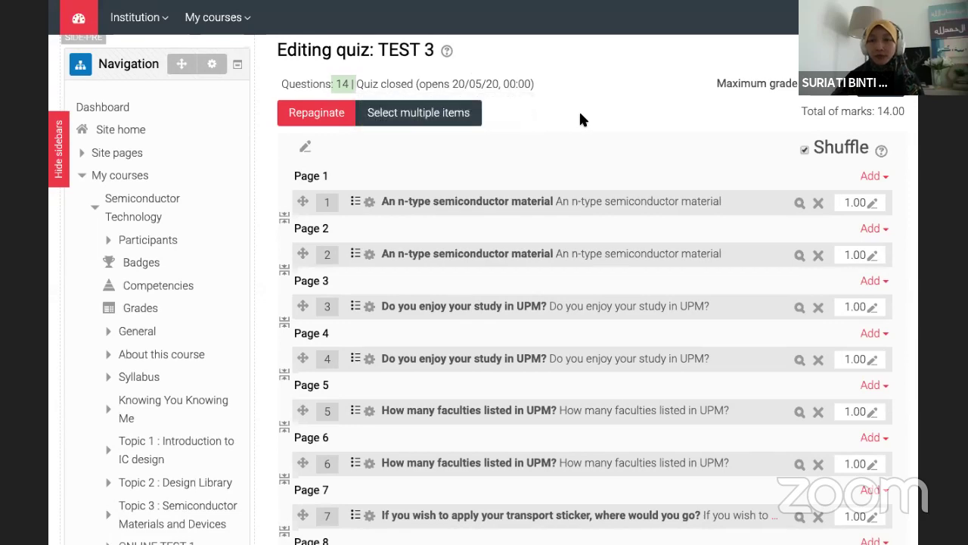
pyautogui.scroll(-1, 579, 109)
pyautogui.scroll(2, 581, 121)
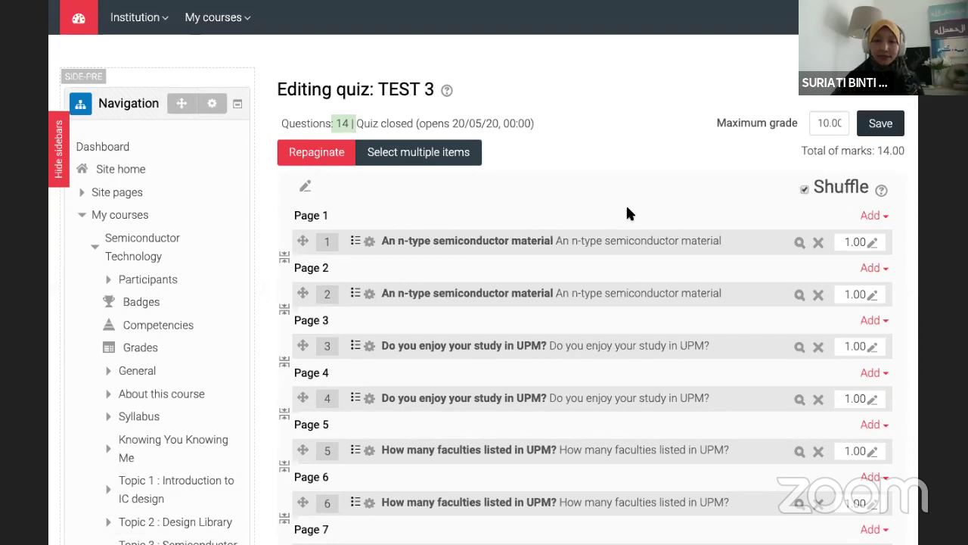
pyautogui.scroll(-1, 627, 207)
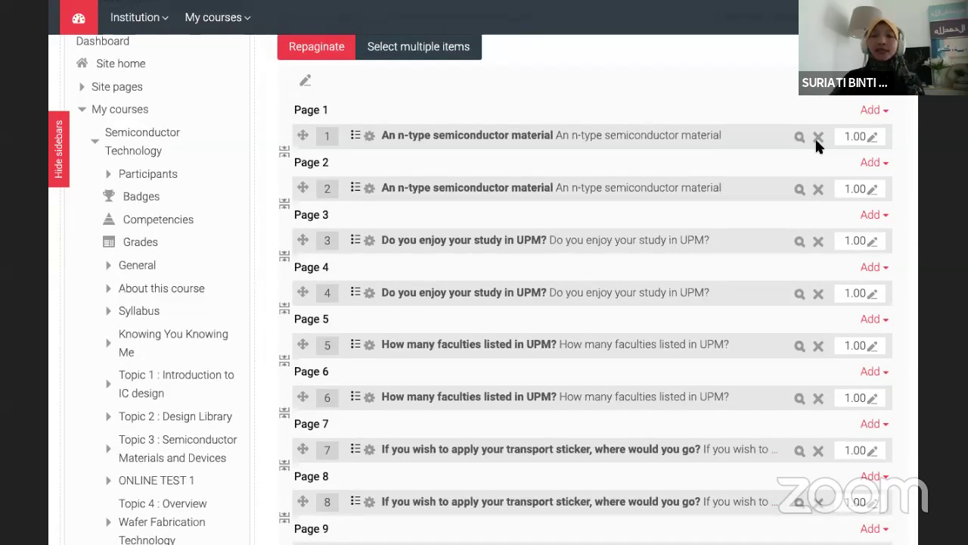
pyautogui.scroll(1, 761, 134)
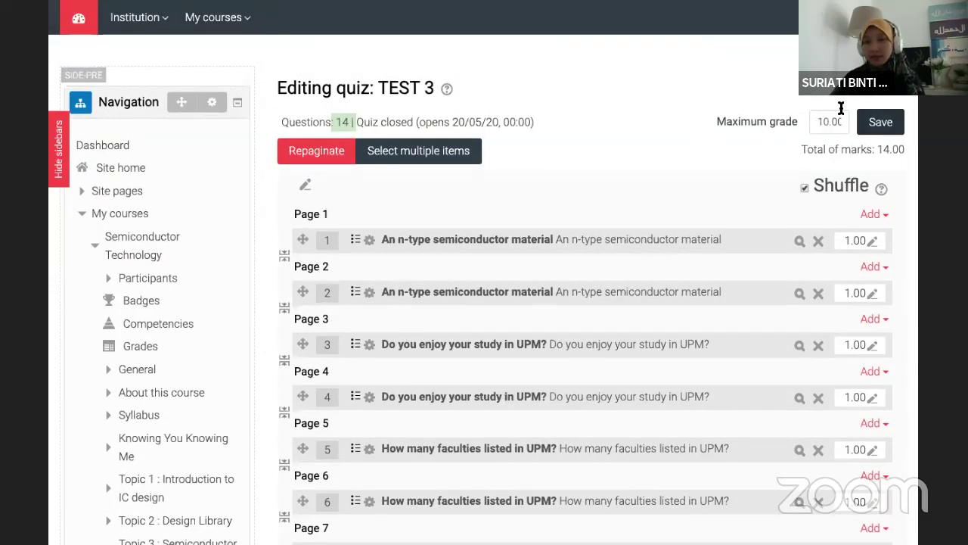
pyautogui.scroll(-1, 792, 237)
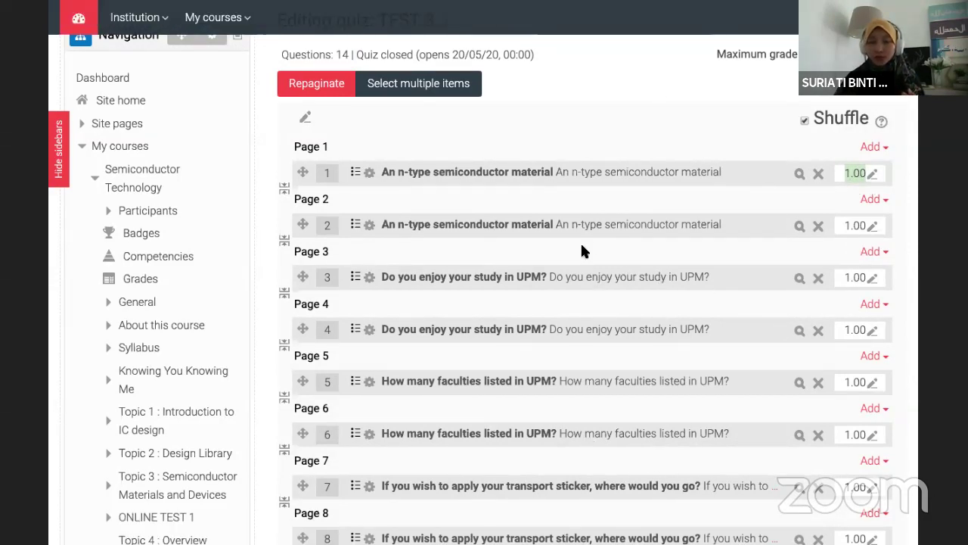
pyautogui.scroll(3, 698, 118)
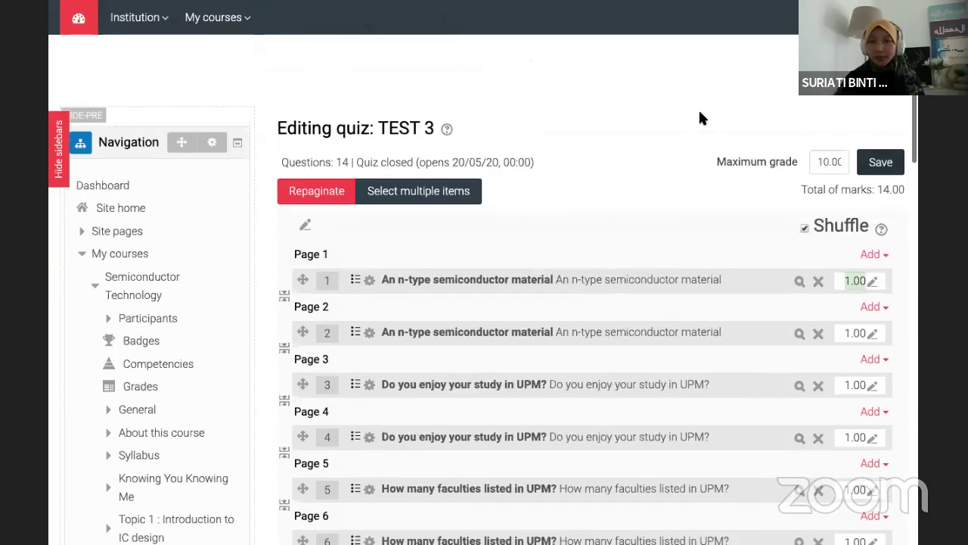
# Step: Look through the added questions from page 1 to page 14 and check how they are spread over the quiz pages
pyautogui.scroll(-7, 587, 285)
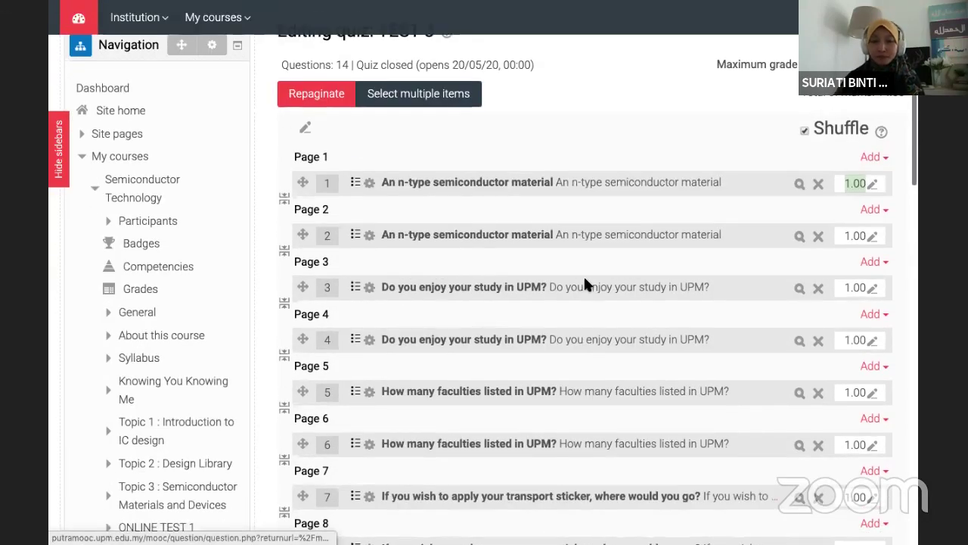
pyautogui.scroll(1, 584, 280)
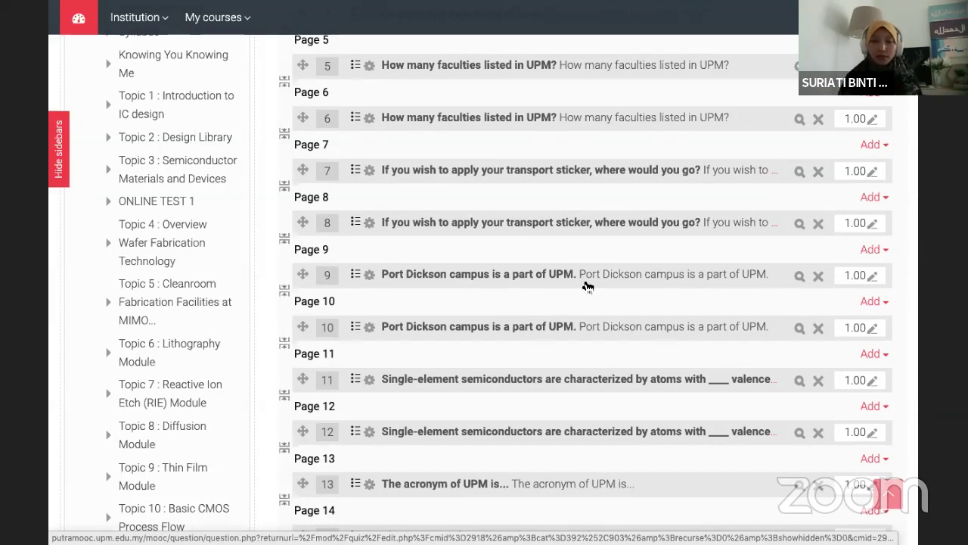
pyautogui.scroll(5, 678, 189)
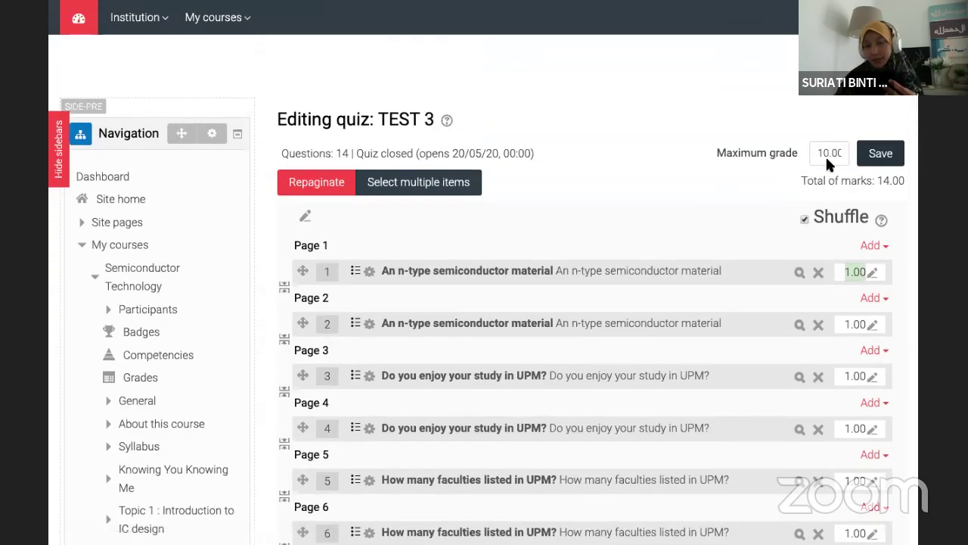
pyautogui.scroll(-4, 616, 309)
pyautogui.scroll(-5, 605, 327)
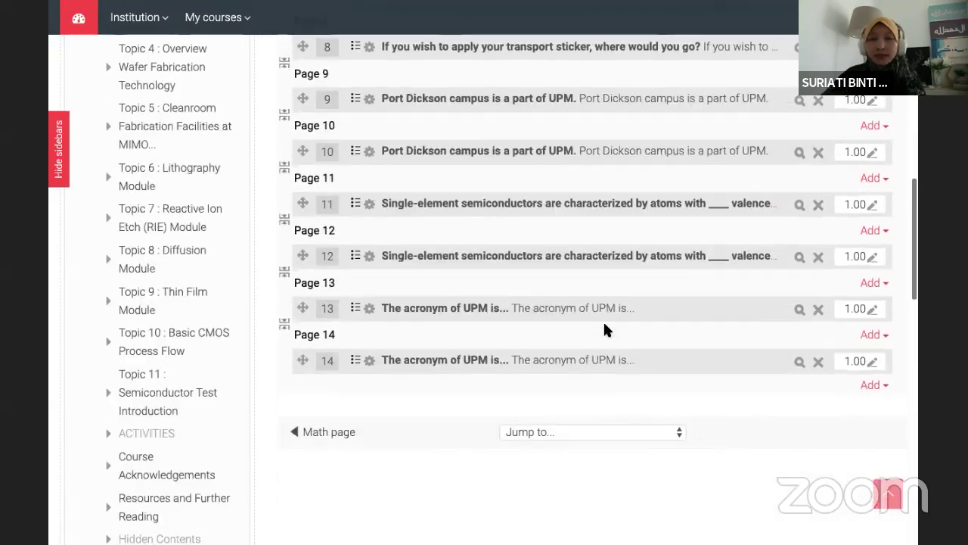
pyautogui.scroll(4, 603, 325)
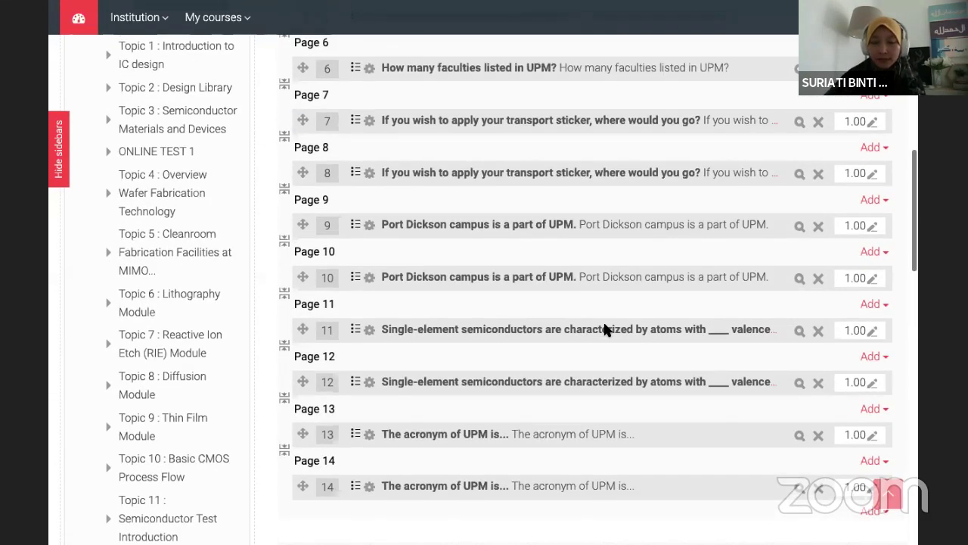
pyautogui.scroll(3, 603, 329)
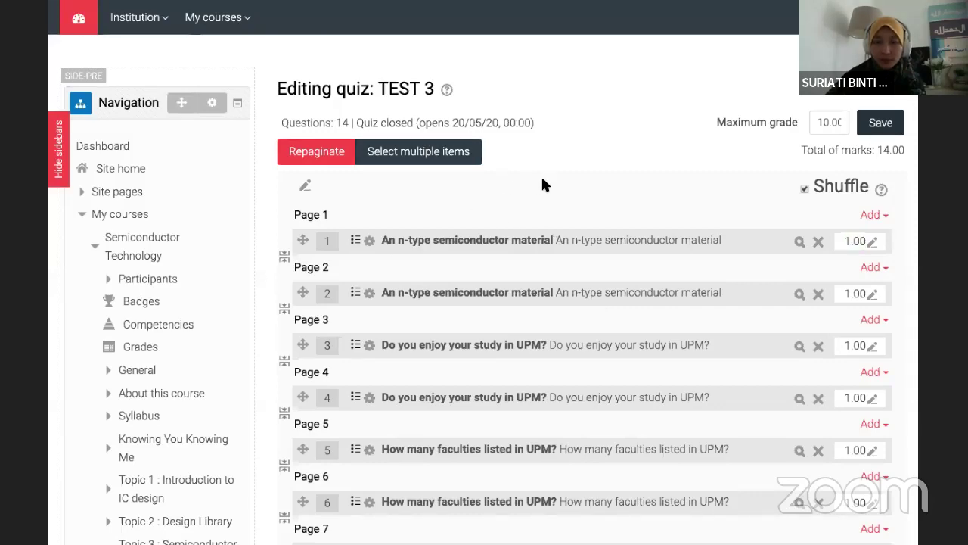
pyautogui.scroll(-10, 541, 184)
pyautogui.scroll(-2, 543, 184)
pyautogui.scroll(10, 543, 184)
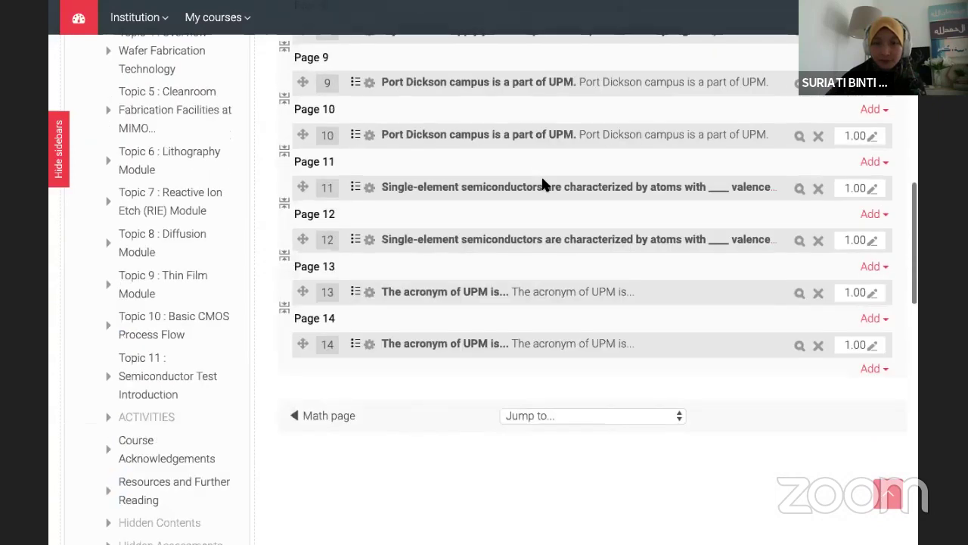
pyautogui.scroll(3, 542, 184)
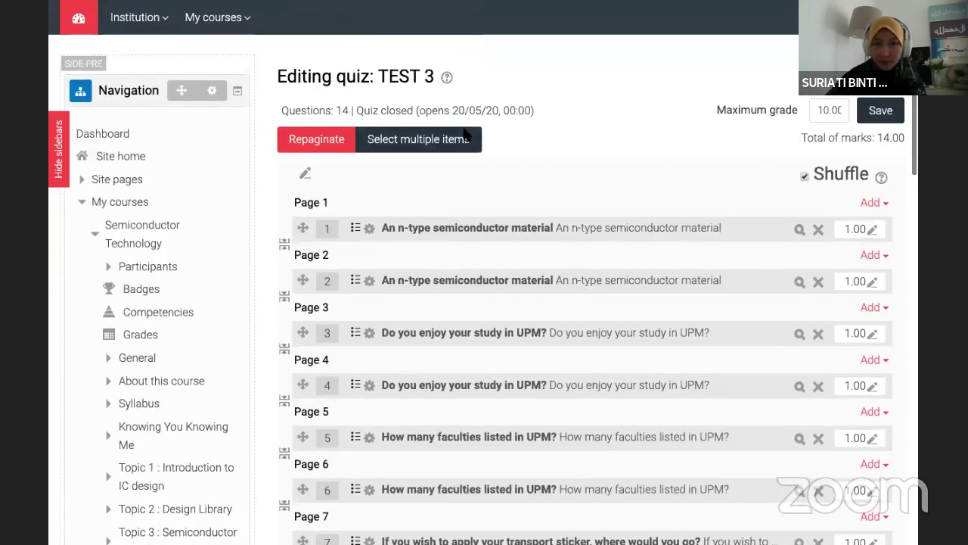
pyautogui.click(406, 132)
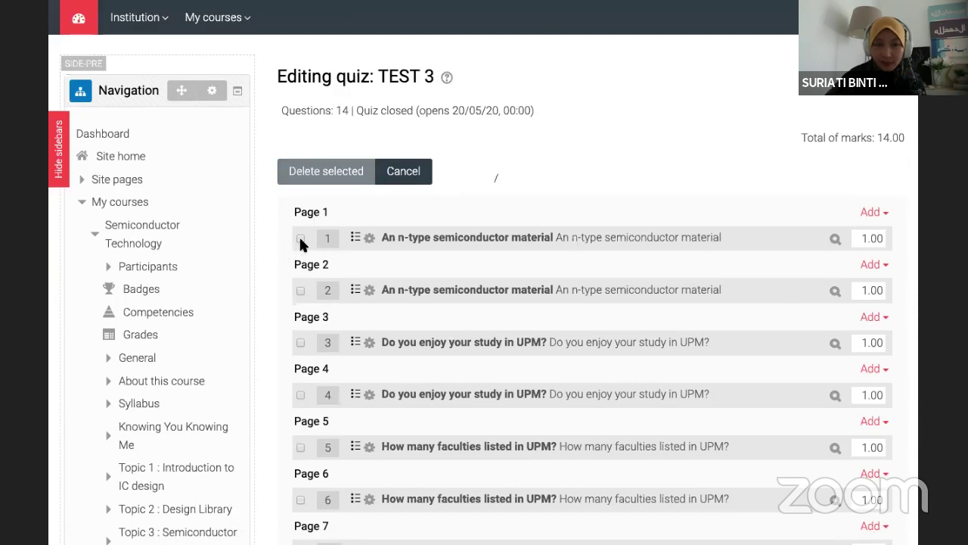
pyautogui.scroll(-2, 516, 186)
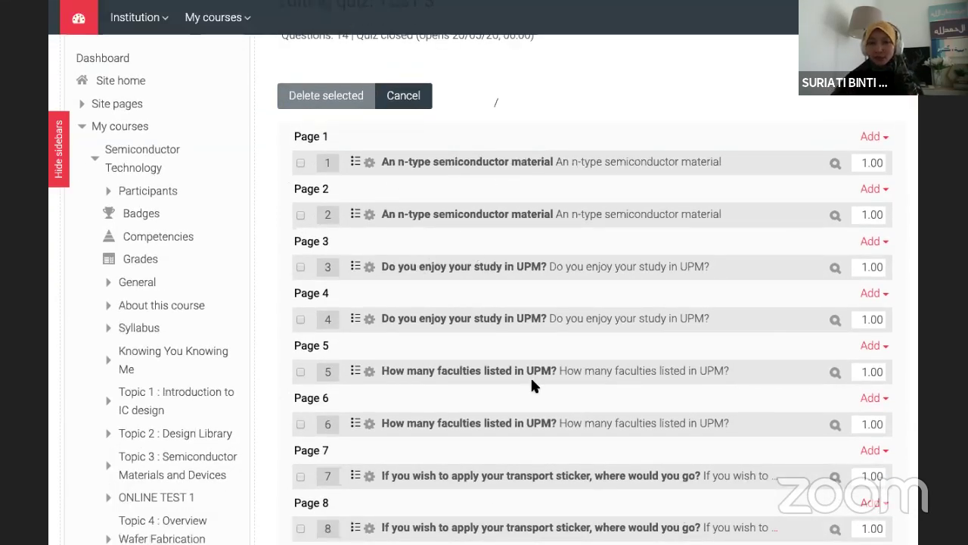
pyautogui.scroll(-3, 530, 375)
pyautogui.scroll(3, 530, 375)
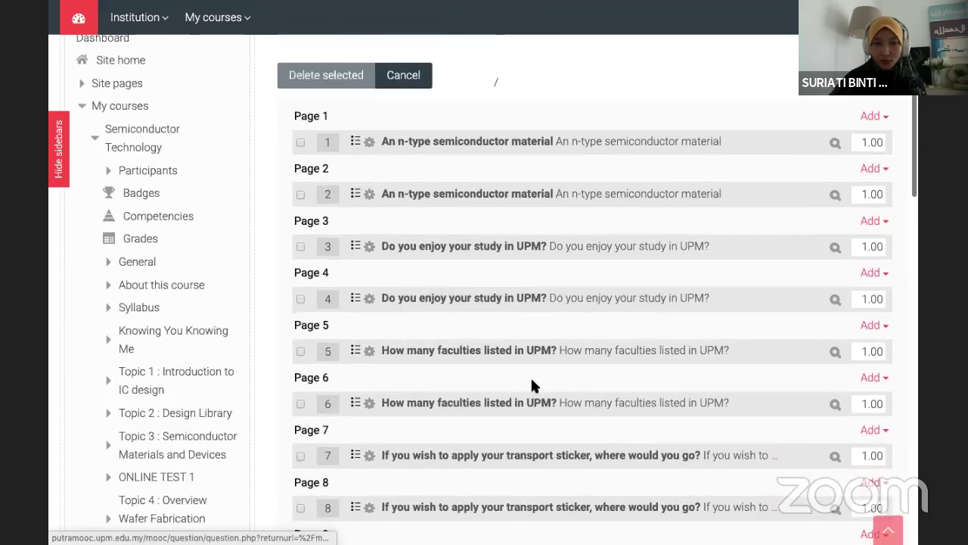
pyautogui.scroll(2, 531, 386)
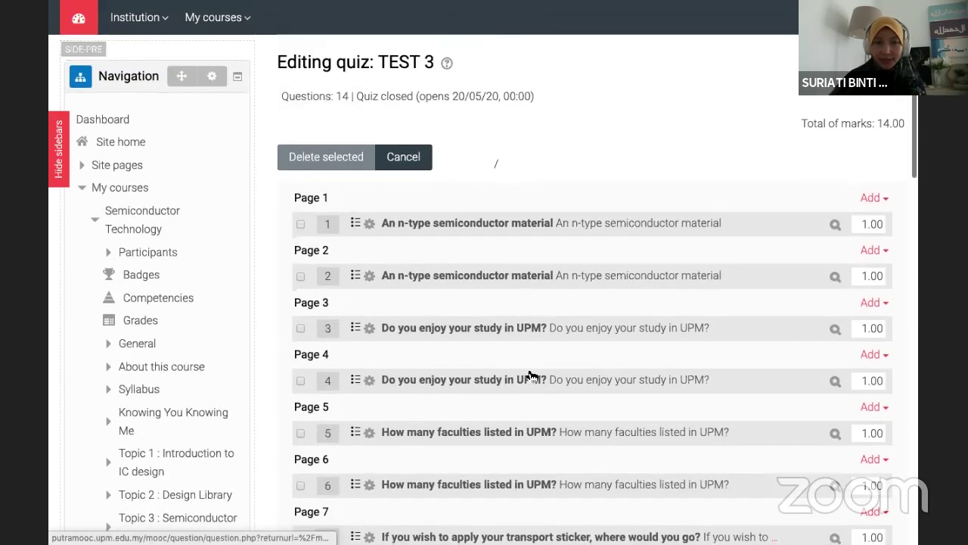
pyautogui.click(406, 170)
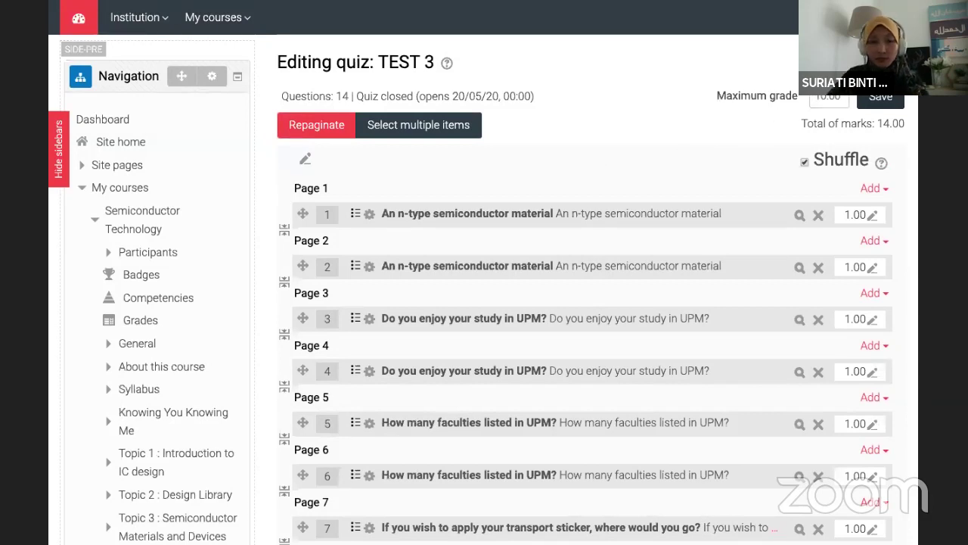
# Step: Set the quiz's maximum grade to 100 and save it
pyautogui.write('100')
pyautogui.click(881, 102)
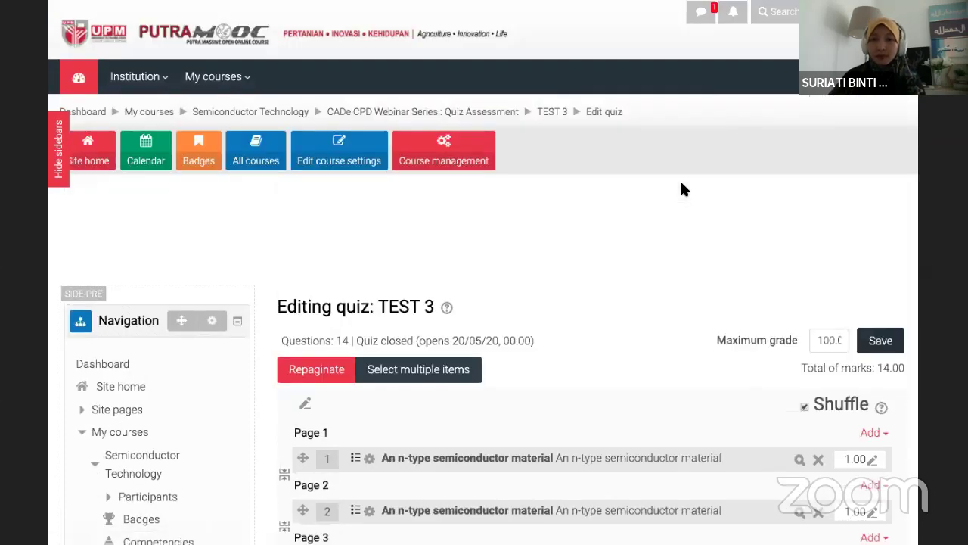
# Step: Open the TEST 3 quiz overview page from the CADe CPD Webinar Series : Quiz Assessment section of the course
pyautogui.scroll(-3, 681, 189)
pyautogui.scroll(-7, 680, 189)
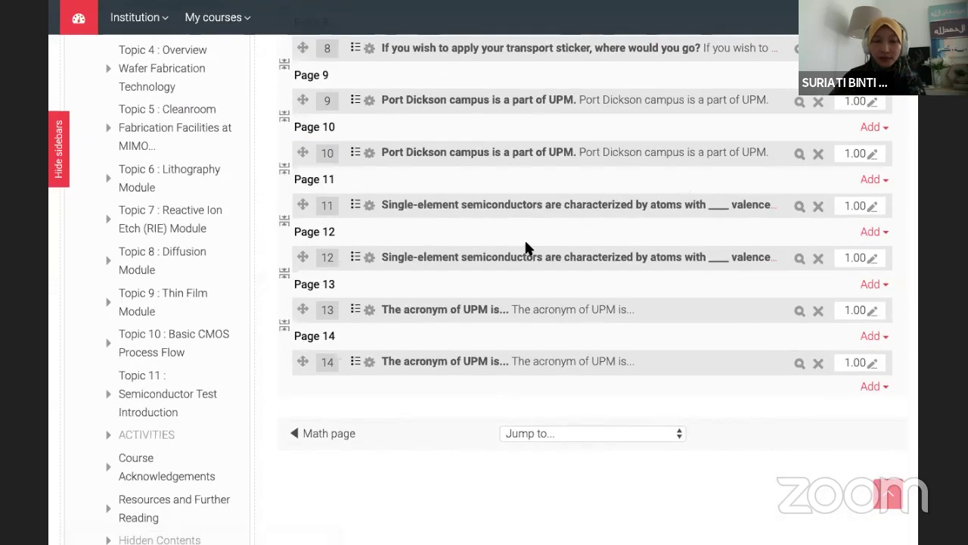
pyautogui.scroll(2, 206, 321)
pyautogui.scroll(-6, 205, 320)
pyautogui.scroll(-3, 210, 269)
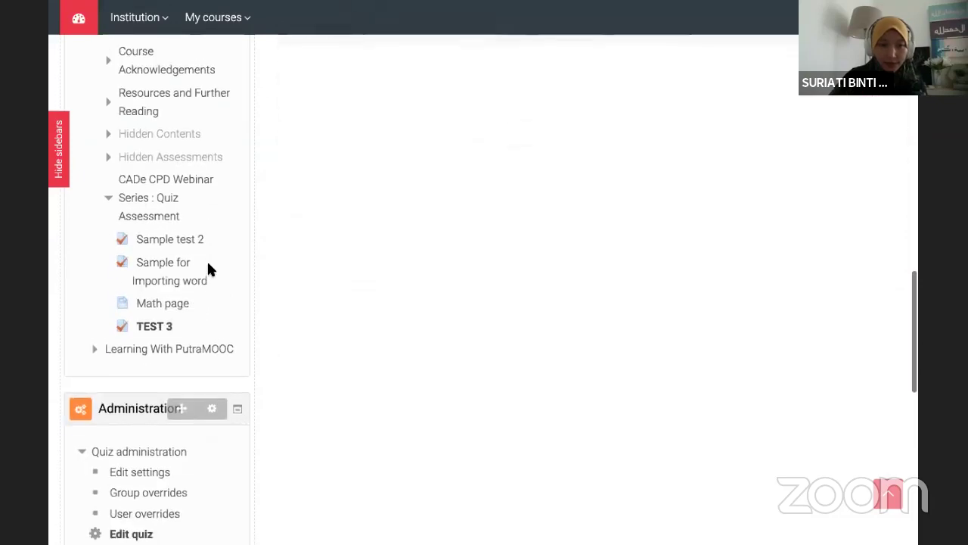
pyautogui.scroll(4, 210, 269)
pyautogui.scroll(8, 209, 266)
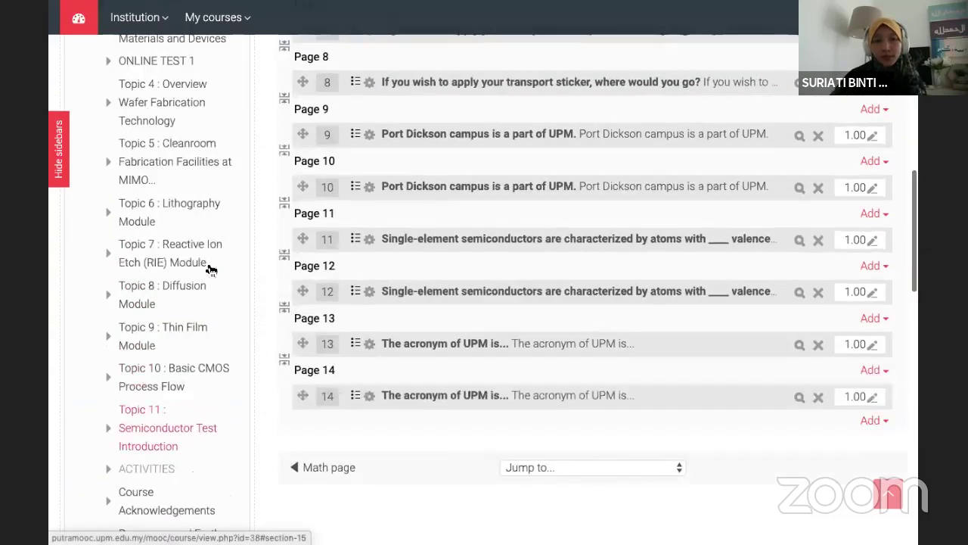
pyautogui.scroll(3, 207, 260)
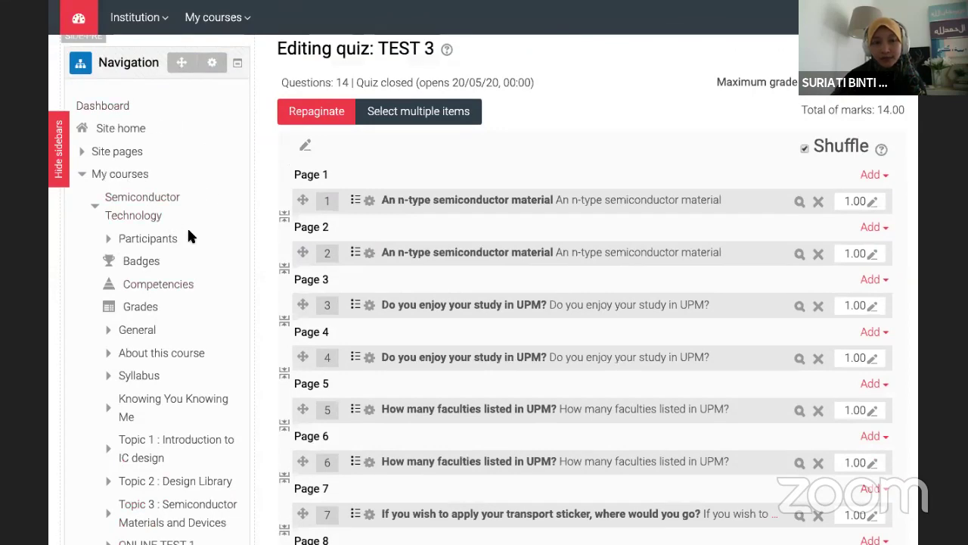
pyautogui.scroll(-8, 207, 270)
pyautogui.scroll(-5, 206, 273)
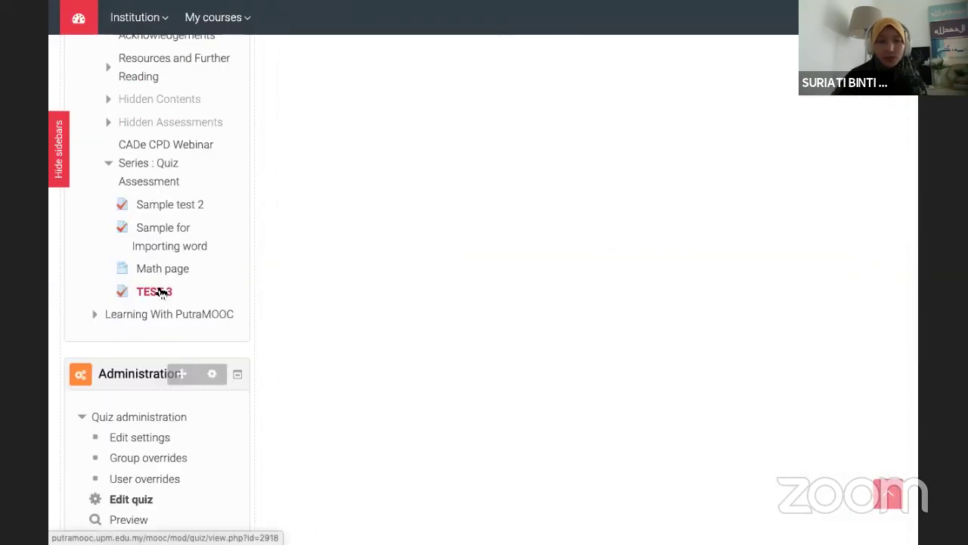
pyautogui.click(161, 292)
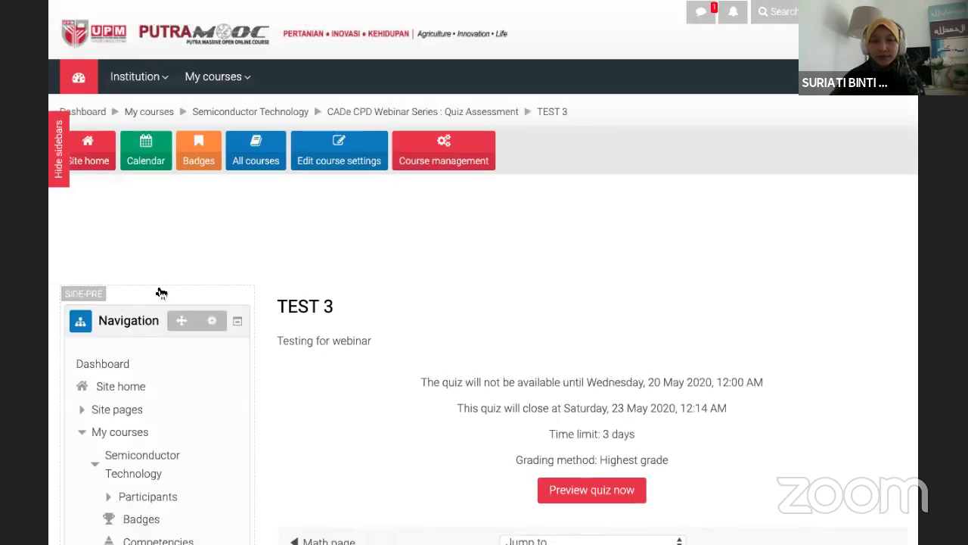
# Step: Preview the TEST 3 quiz and start the timed attempt
pyautogui.scroll(-3, 439, 342)
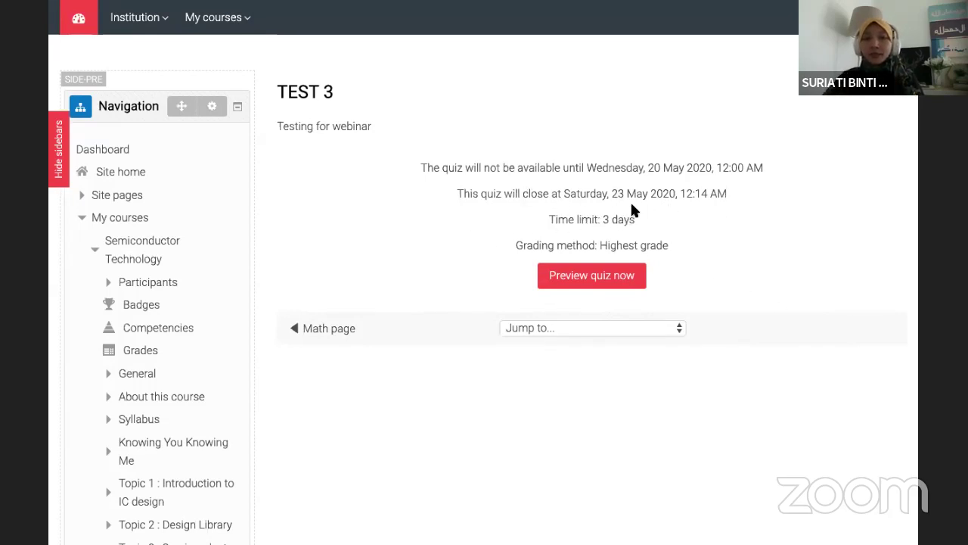
pyautogui.click(612, 285)
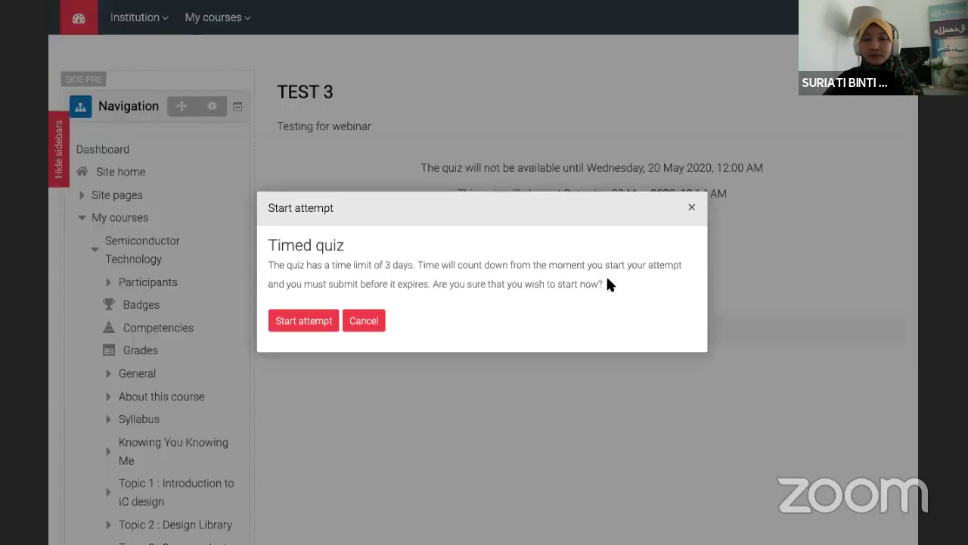
pyautogui.click(304, 325)
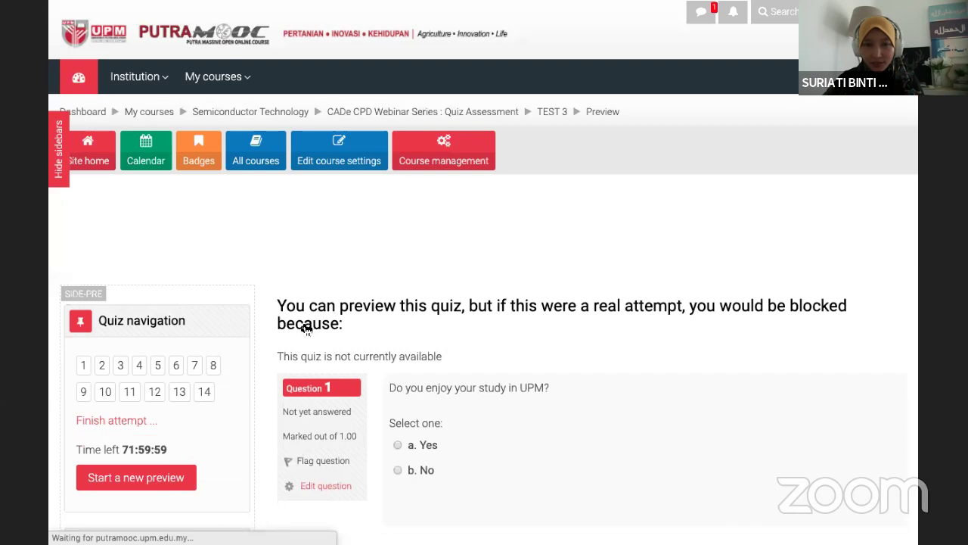
# Step: Examine the quiz preview: the availability notice, the first question with its answer options, the question navigation and the time left
pyautogui.scroll(-3, 573, 326)
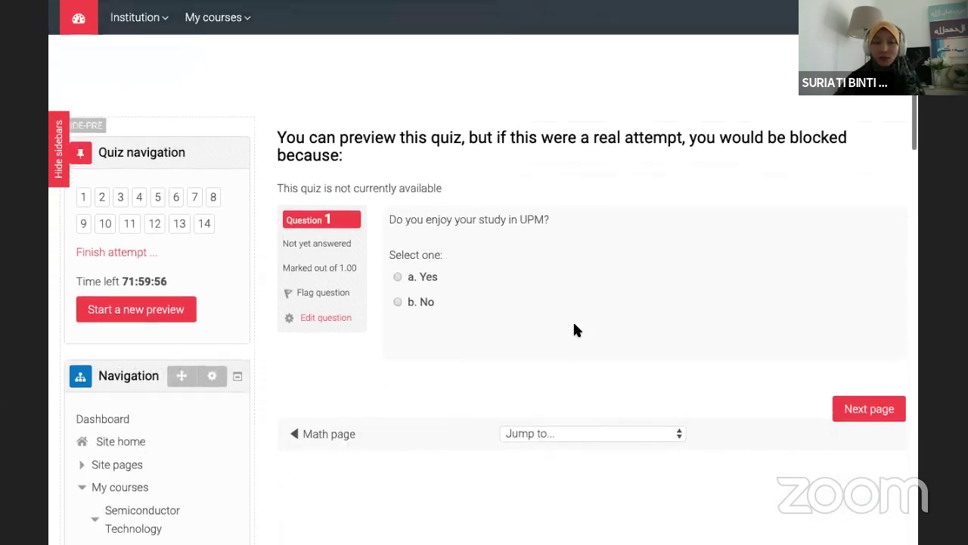
pyautogui.scroll(1, 574, 329)
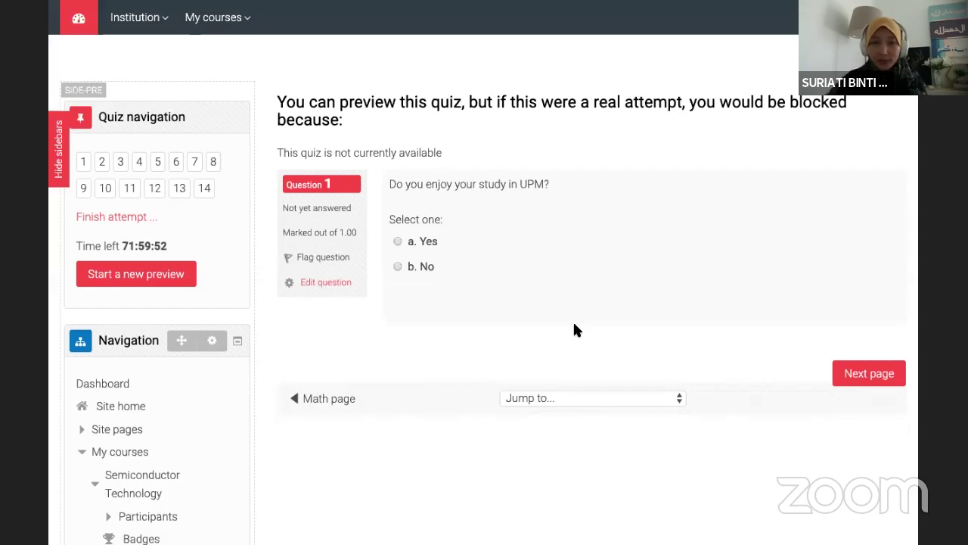
pyautogui.scroll(2, 522, 202)
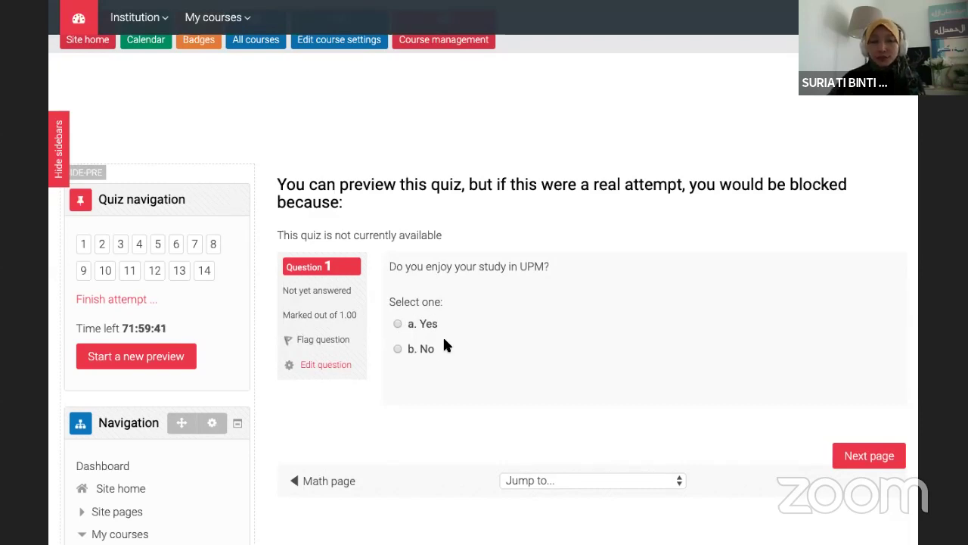
pyautogui.scroll(-1, 446, 362)
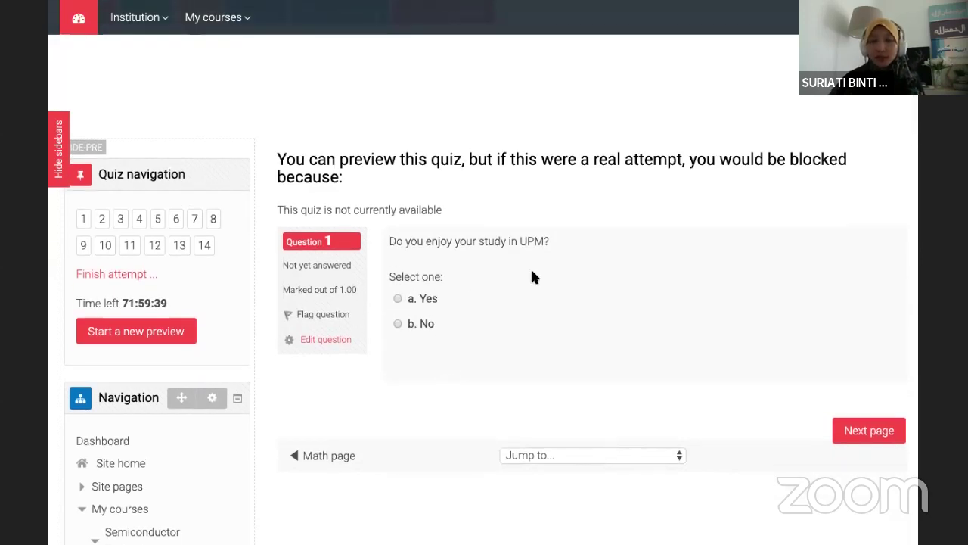
pyautogui.scroll(2, 531, 274)
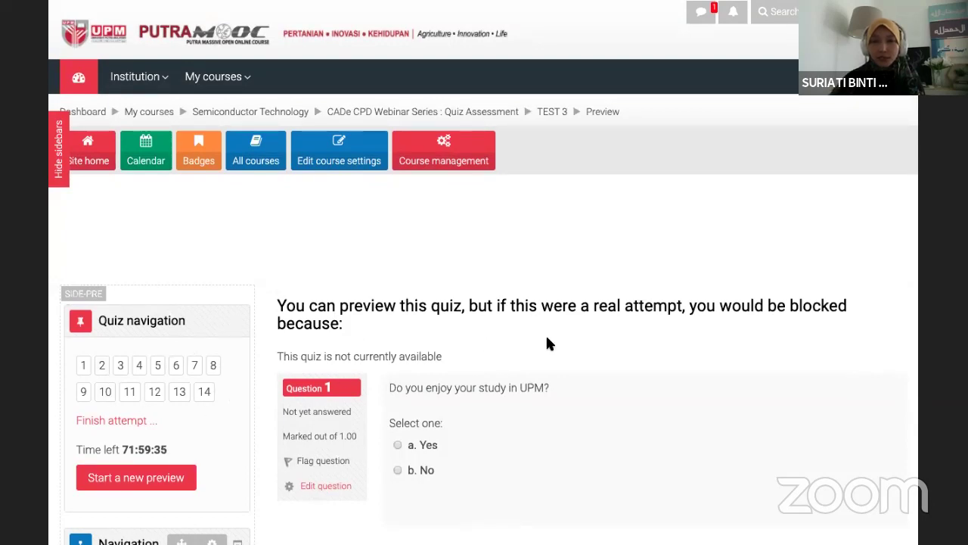
pyautogui.scroll(-6, 549, 344)
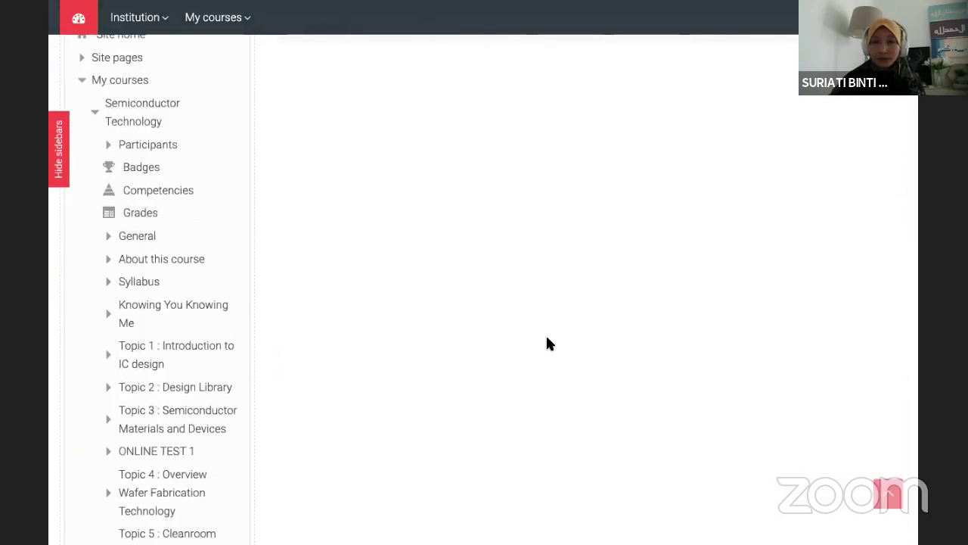
pyautogui.scroll(6, 550, 344)
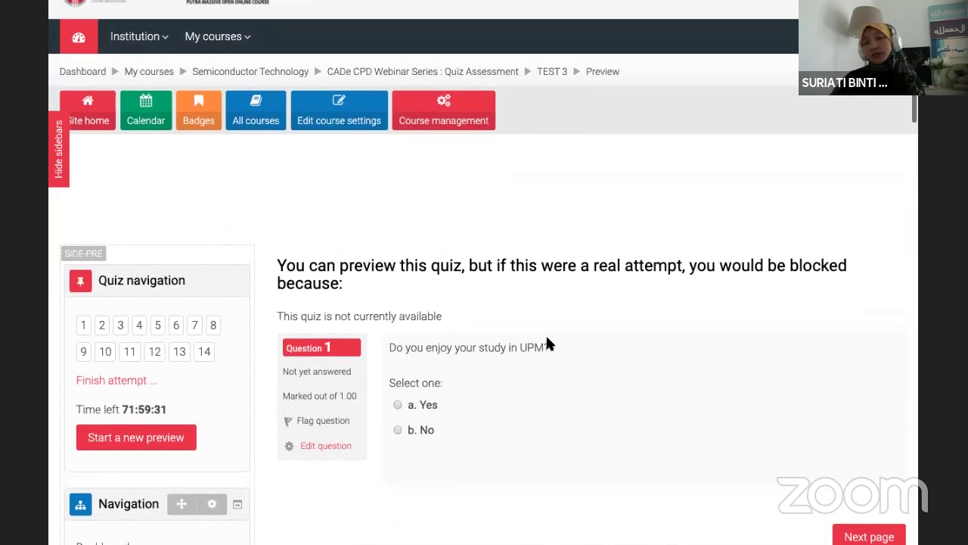
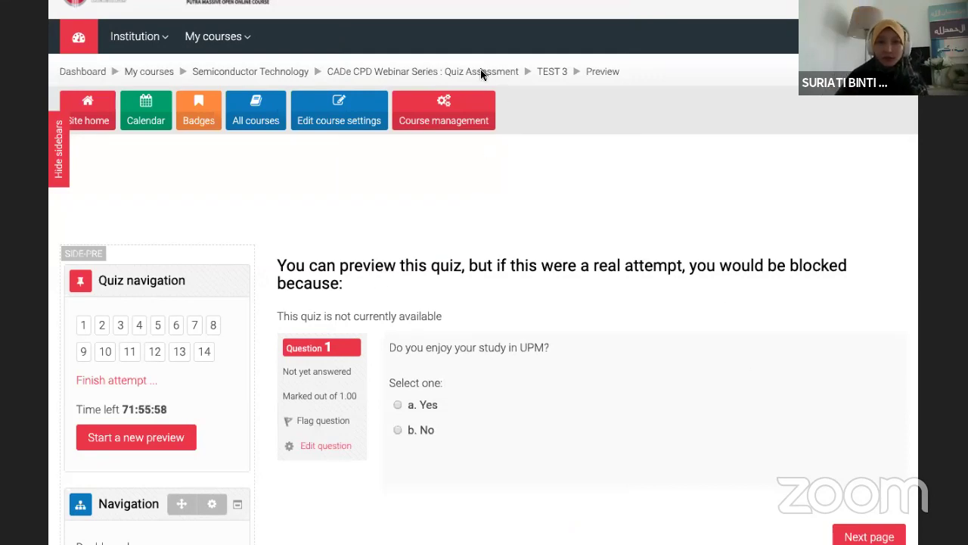
# Step: Open the quiz's question bank and switch the question category to Top for TEST 3
pyautogui.scroll(-10, 237, 234)
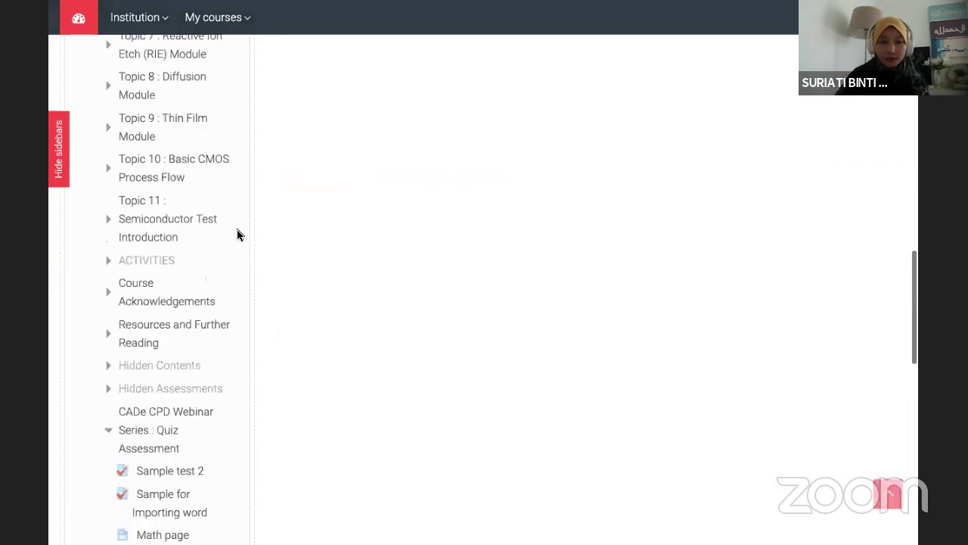
pyautogui.scroll(-2, 237, 234)
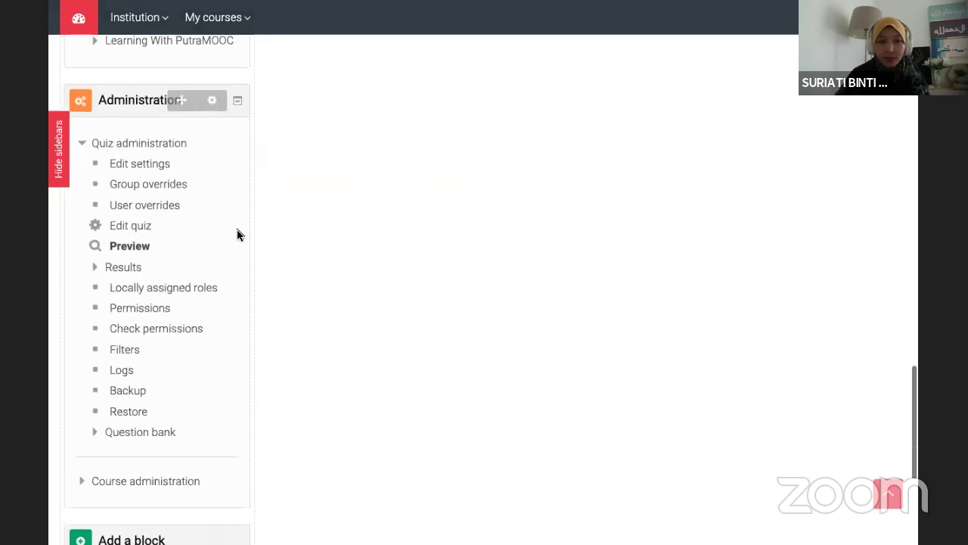
pyautogui.click(156, 437)
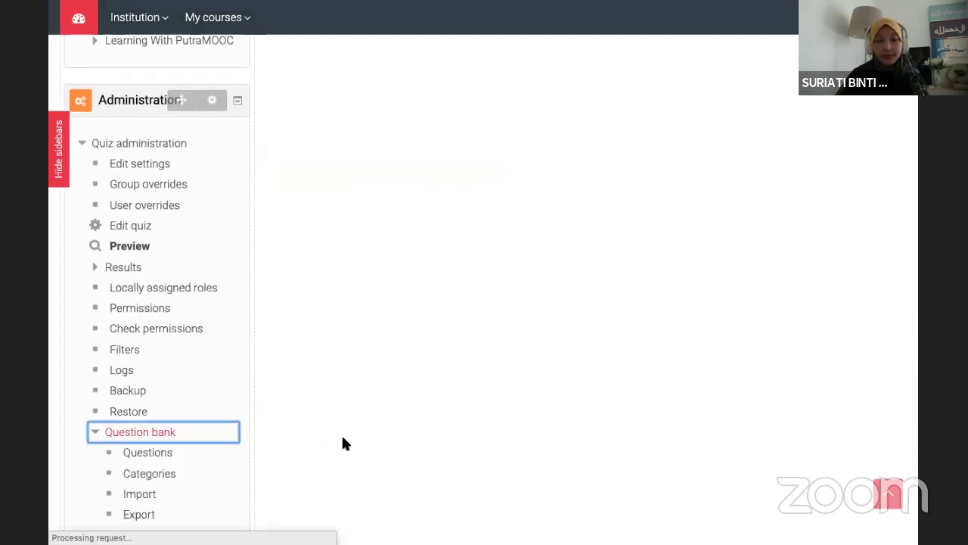
pyautogui.scroll(-2, 378, 394)
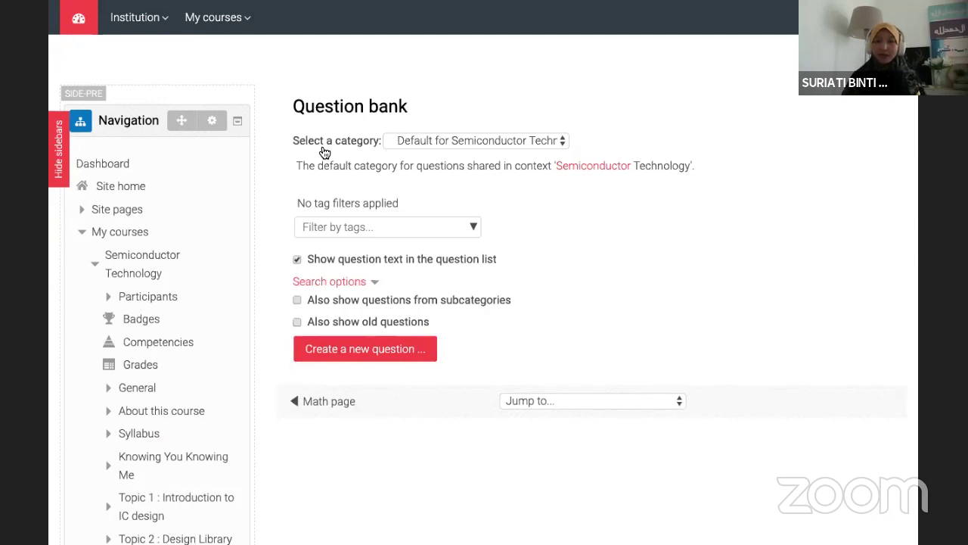
pyautogui.click(429, 139)
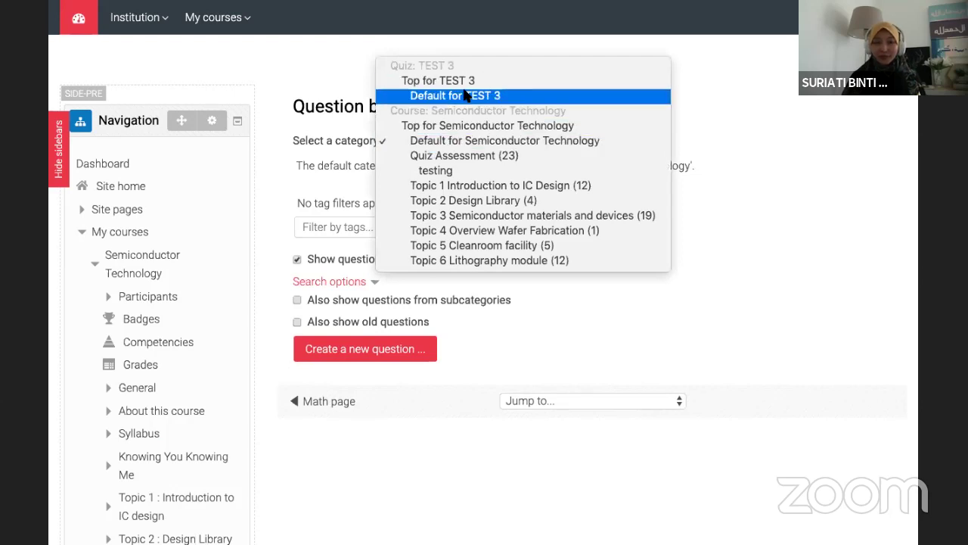
pyautogui.click(463, 82)
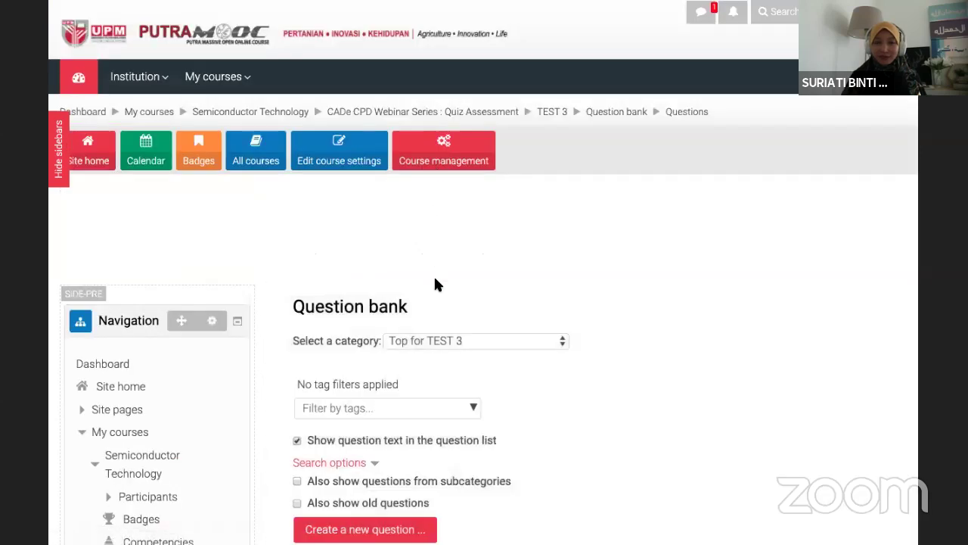
# Step: Look through the question categories available for the quiz and the Semiconductor Technology course
pyautogui.scroll(-3, 434, 281)
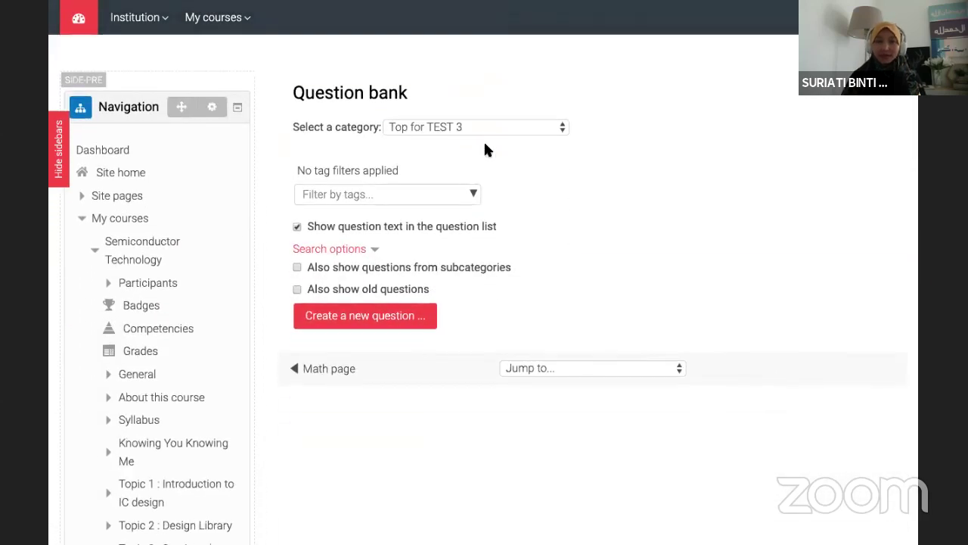
pyautogui.click(503, 127)
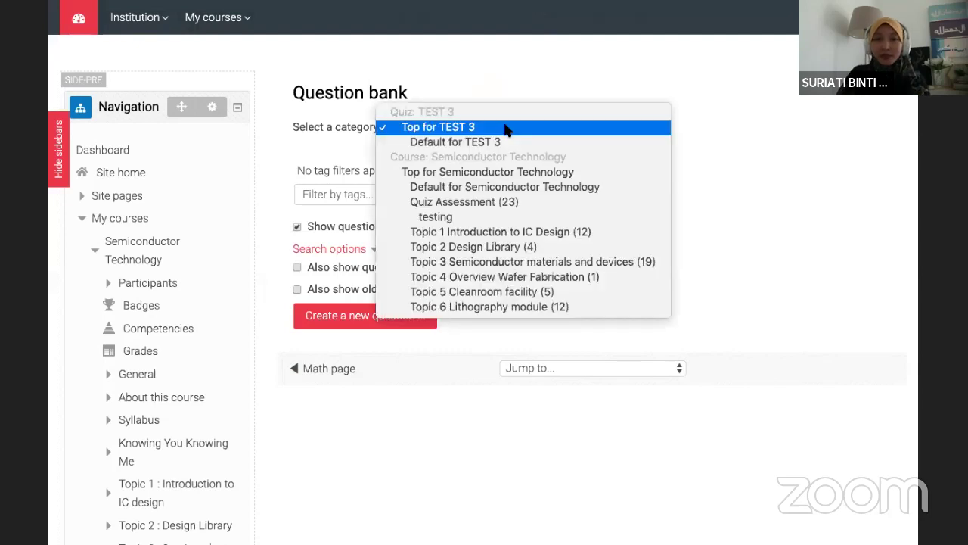
pyautogui.click(488, 91)
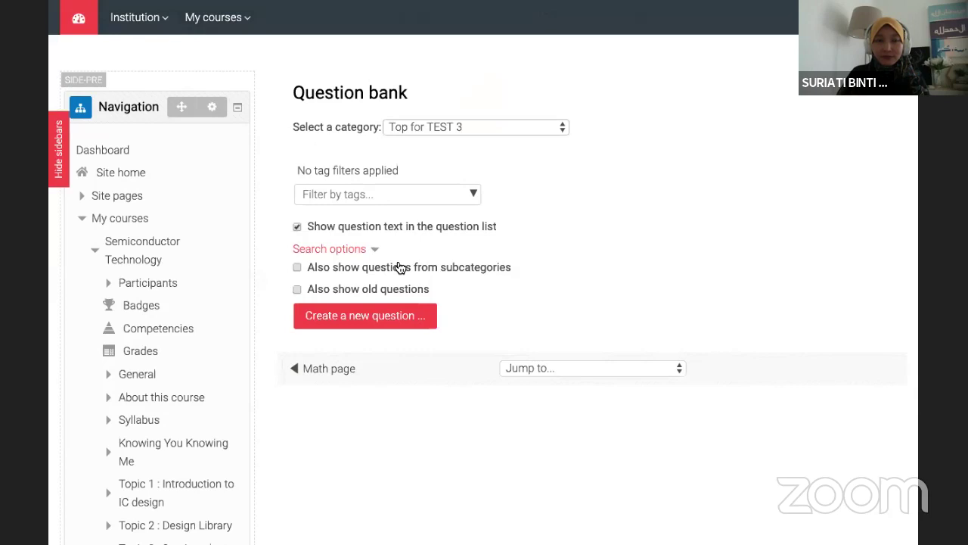
# Step: Start a new Matching question in the TEST 3 question bank
pyautogui.click(380, 324)
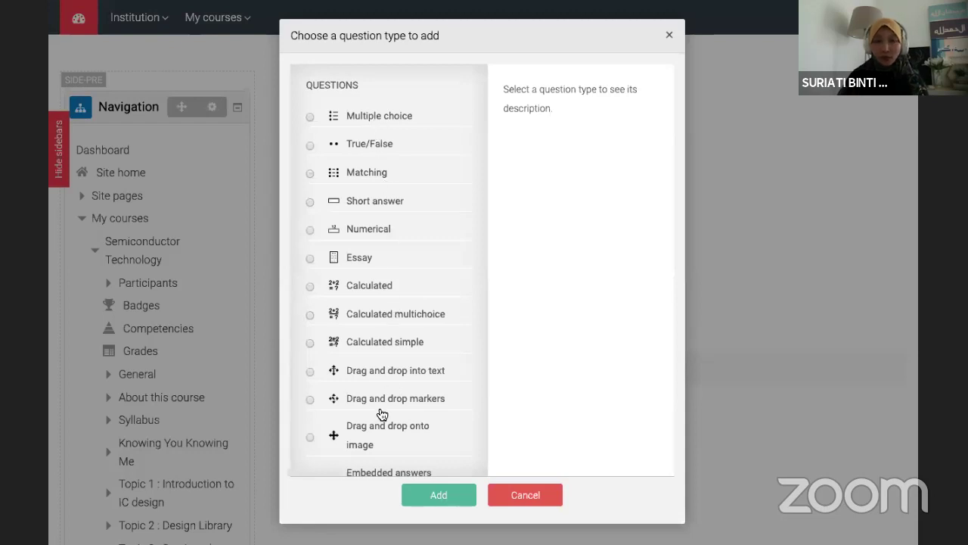
pyautogui.scroll(-1, 382, 415)
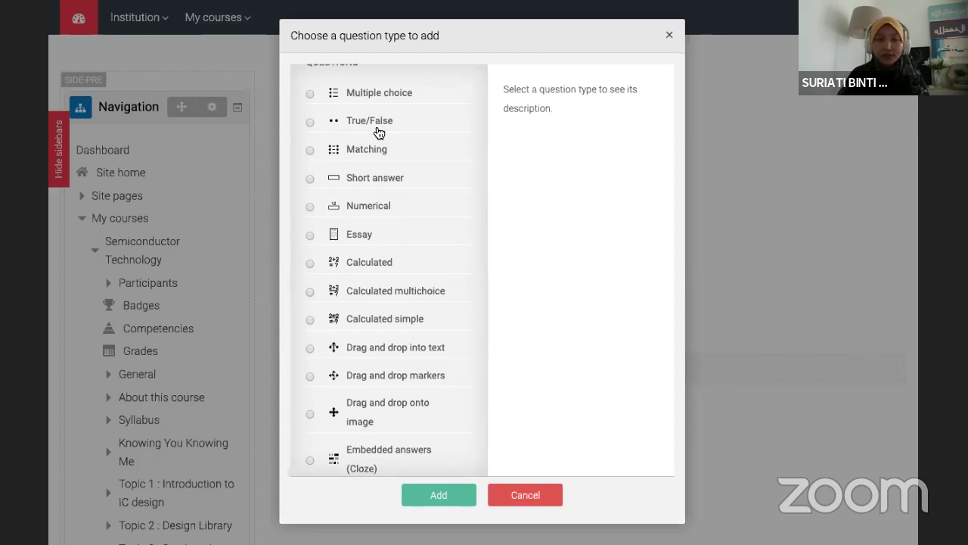
pyautogui.click(311, 149)
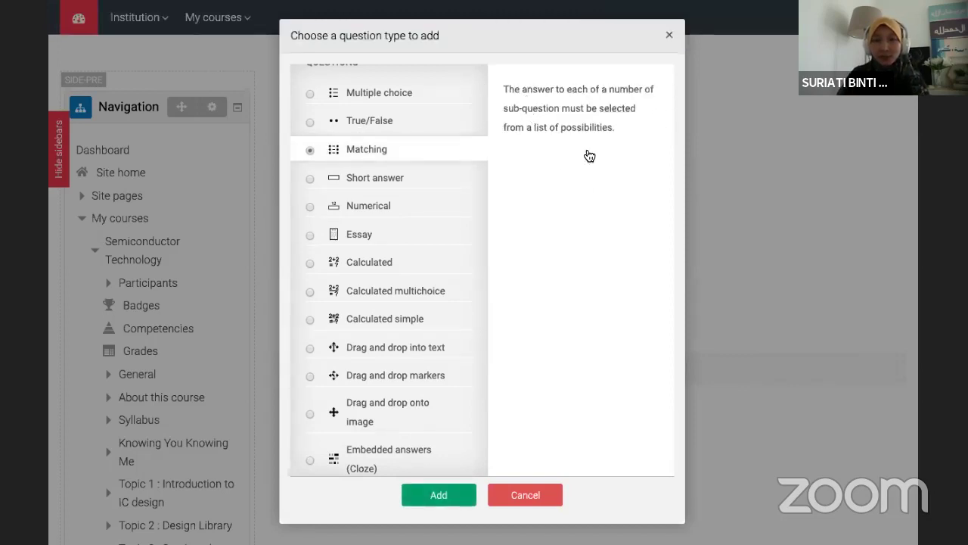
pyautogui.click(452, 496)
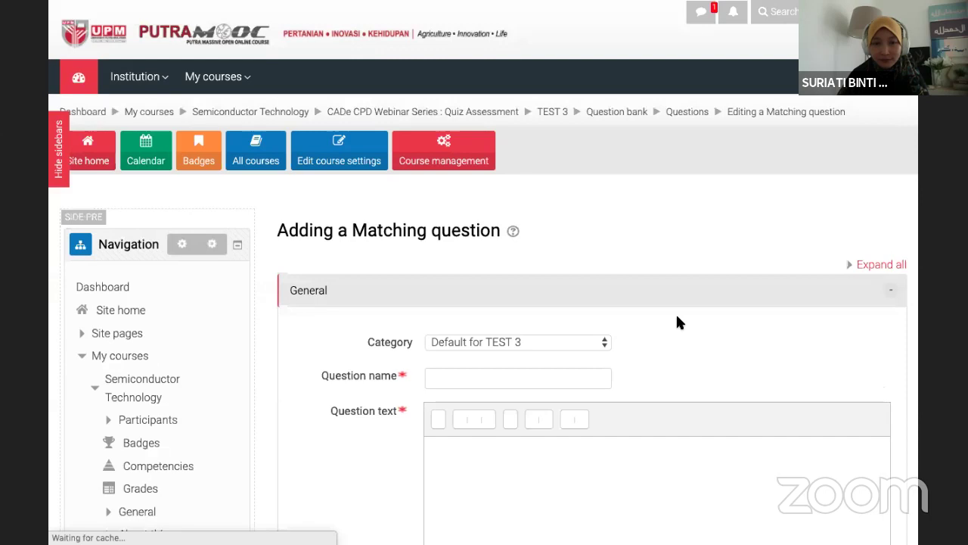
# Step: Name the matching question "Match the cast with the drama"
pyautogui.scroll(-3, 676, 316)
pyautogui.click(550, 174)
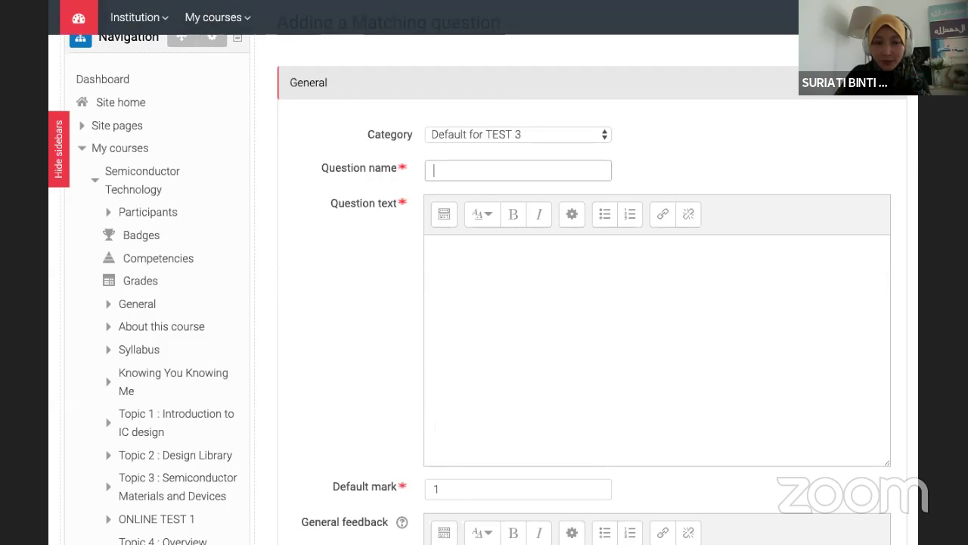
pyautogui.click(457, 515)
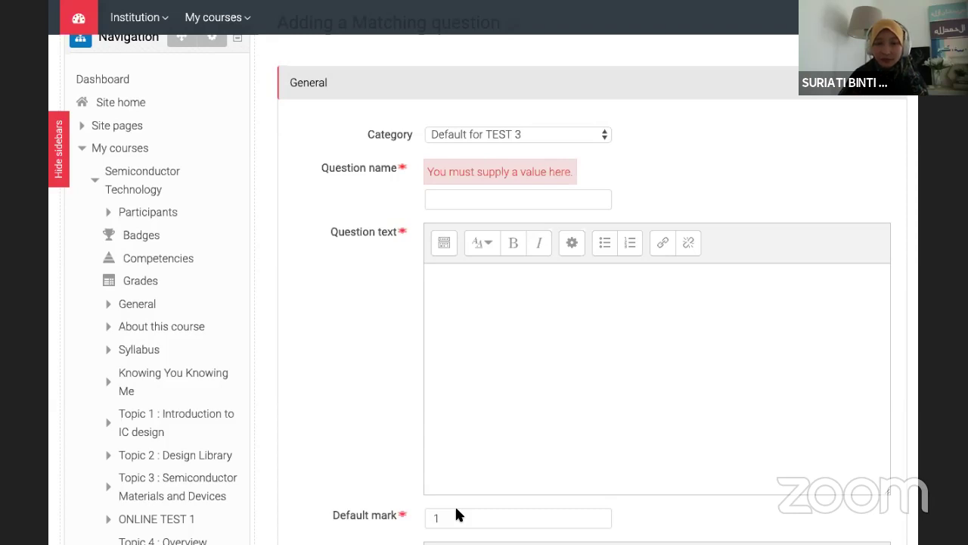
pyautogui.click(445, 195)
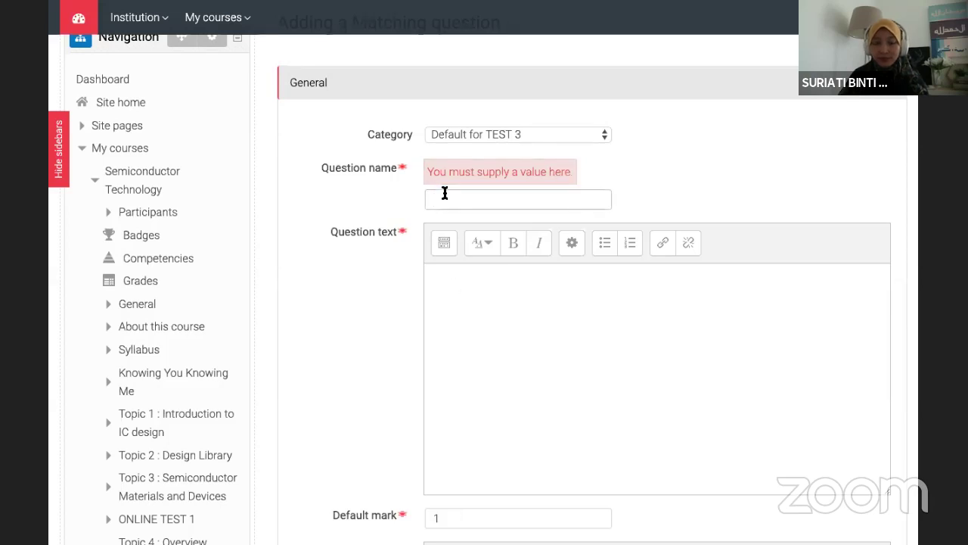
pyautogui.write('Match the cast with the drama')
# Step: Enter "testing" as the question text, followed by a copy of the question name, "Match the cast with the drama"
pyautogui.click(509, 317)
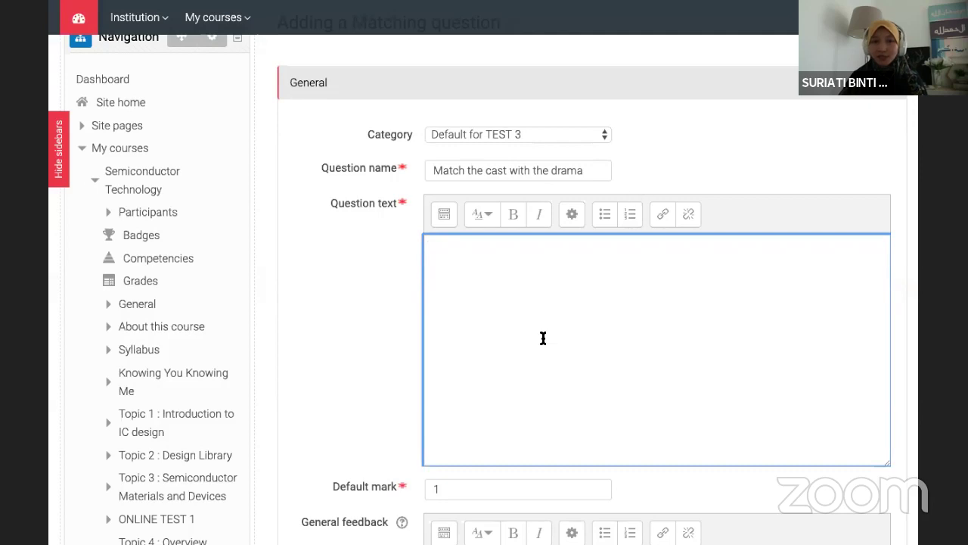
pyautogui.scroll(-1, 363, 314)
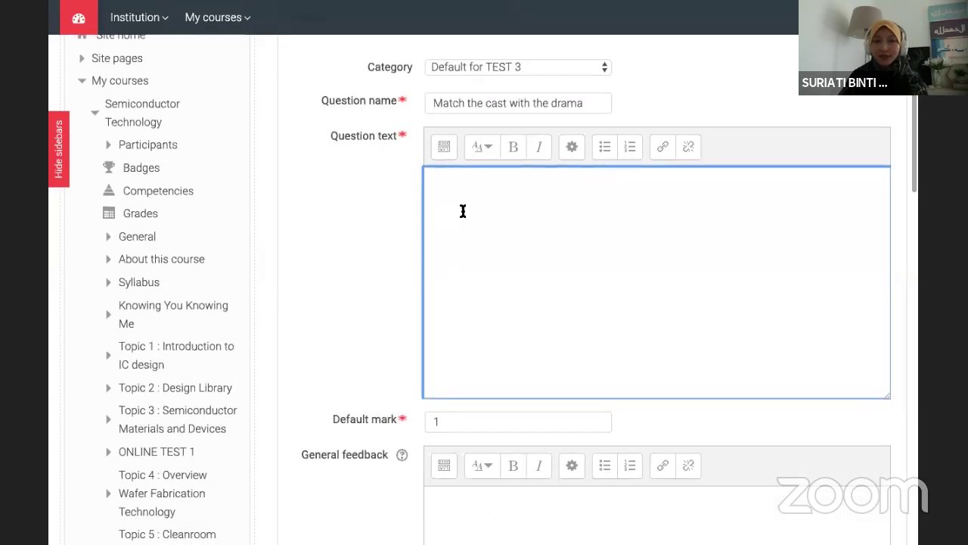
pyautogui.write('testing')
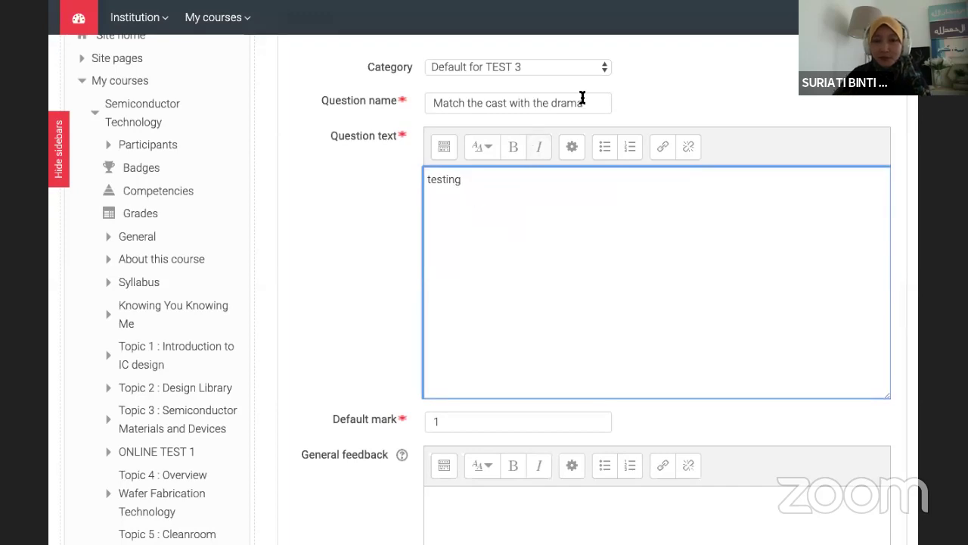
pyautogui.moveTo(583, 98); pyautogui.dragTo(356, 97)
pyautogui.hotkey('ctrl', 'c')
pyautogui.click(484, 194)
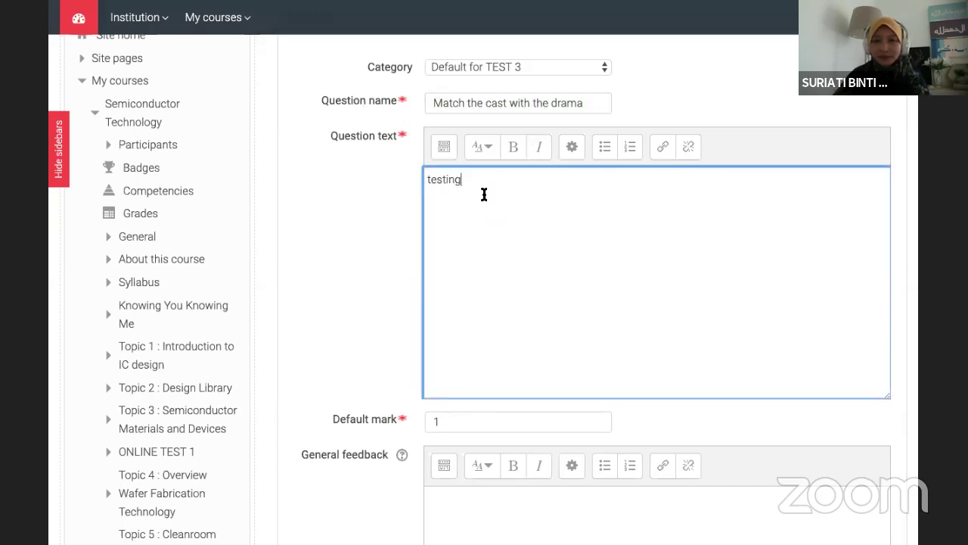
pyautogui.hotkey('ctrl', 'v')
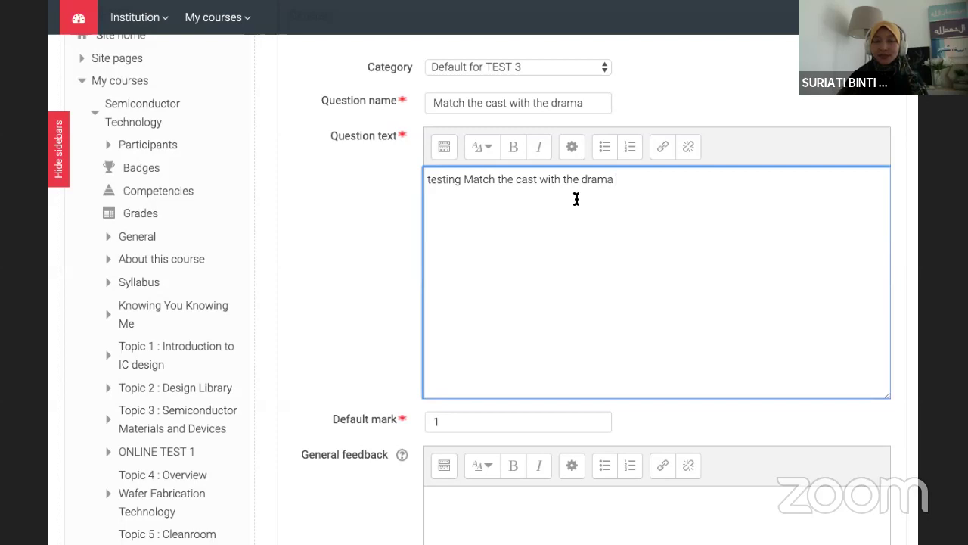
# Step: Set the matching question's default mark to 5
pyautogui.scroll(-1, 605, 333)
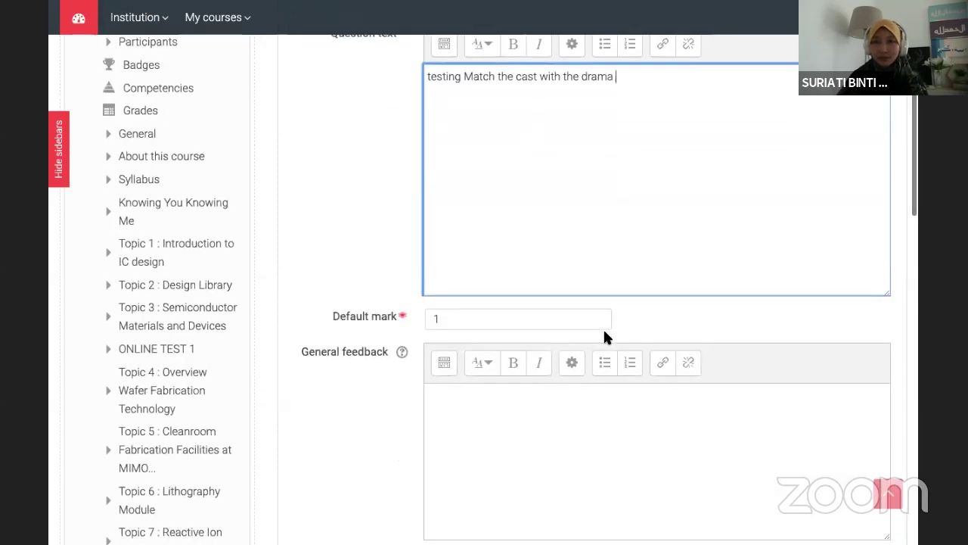
pyautogui.scroll(-1, 606, 338)
pyautogui.click(513, 226)
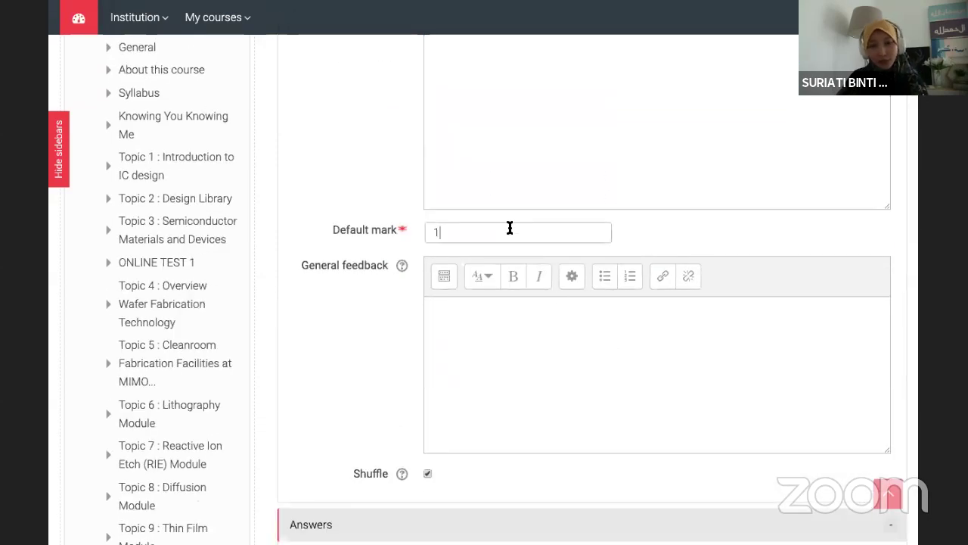
pyautogui.doubleClick(428, 227)
pyautogui.write('5')
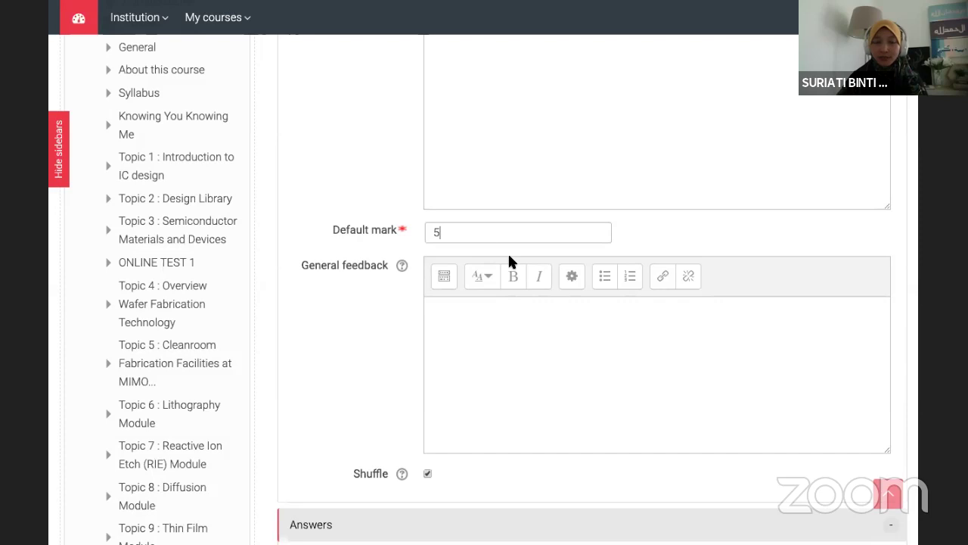
# Step: Fill in Question 1 of the matching pairs with "dynas mukhtar" and the answer "korban kasih"
pyautogui.scroll(-5, 472, 402)
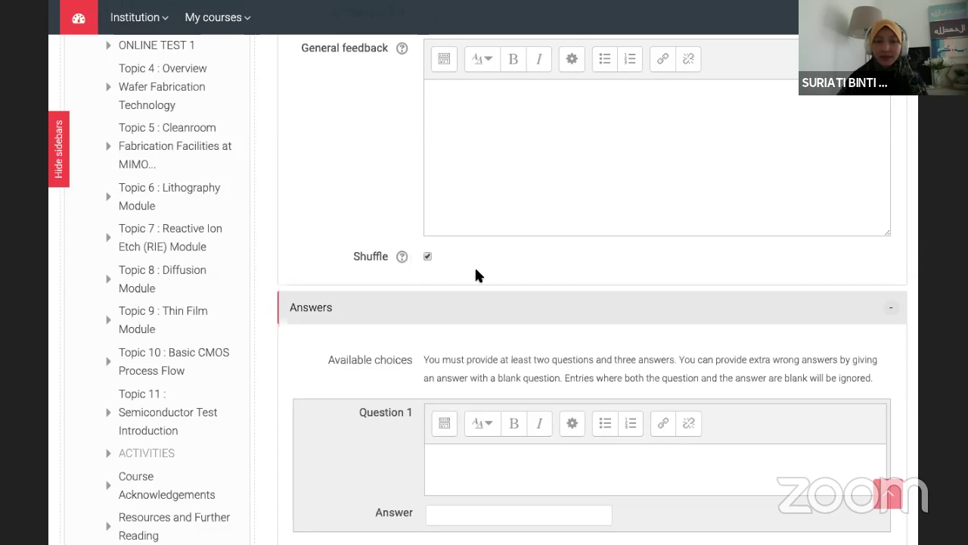
pyautogui.scroll(-4, 474, 266)
pyautogui.scroll(-3, 477, 272)
pyautogui.scroll(1, 477, 273)
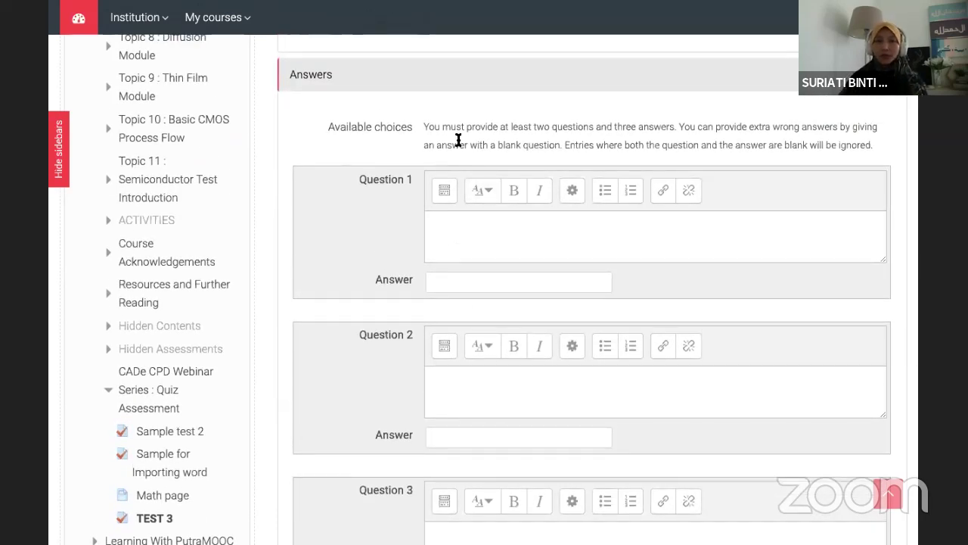
pyautogui.scroll(-1, 456, 136)
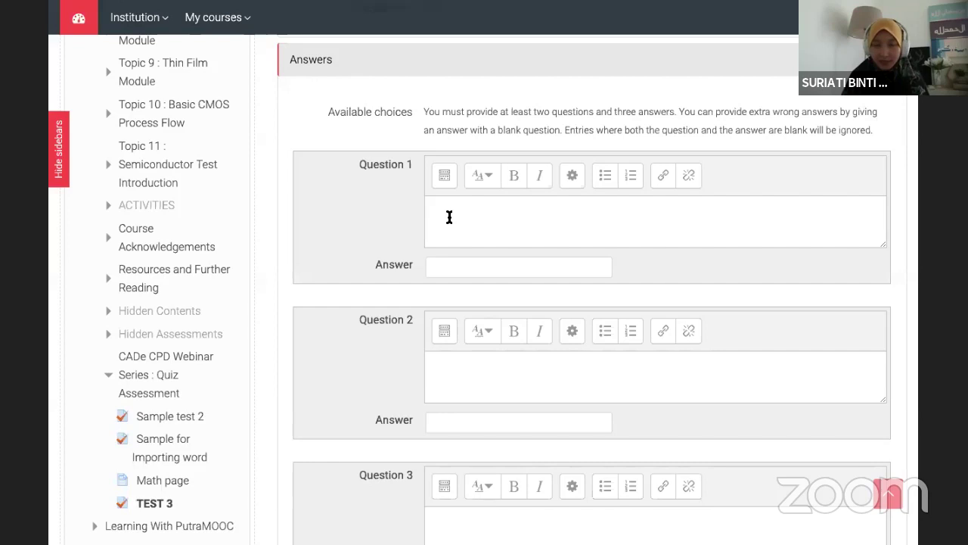
pyautogui.click(449, 217)
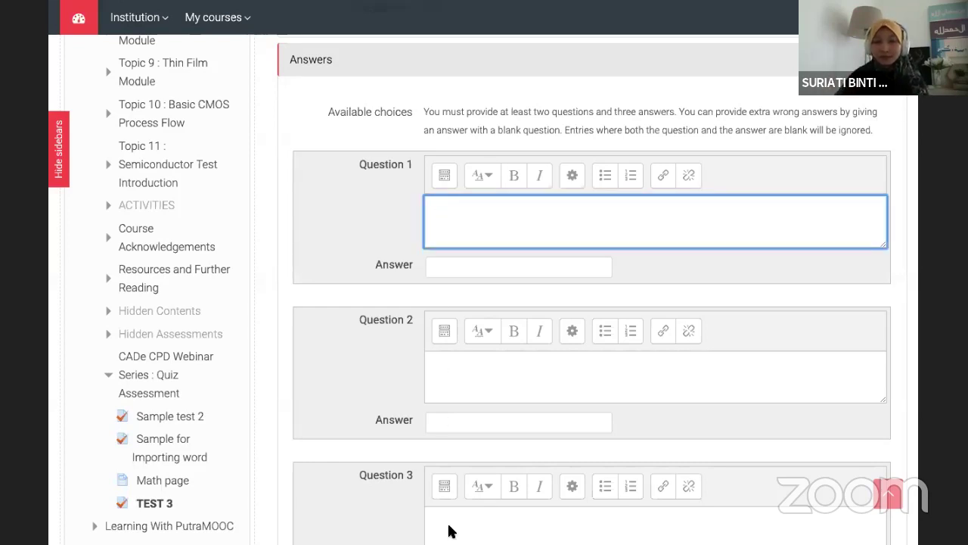
pyautogui.click(464, 507)
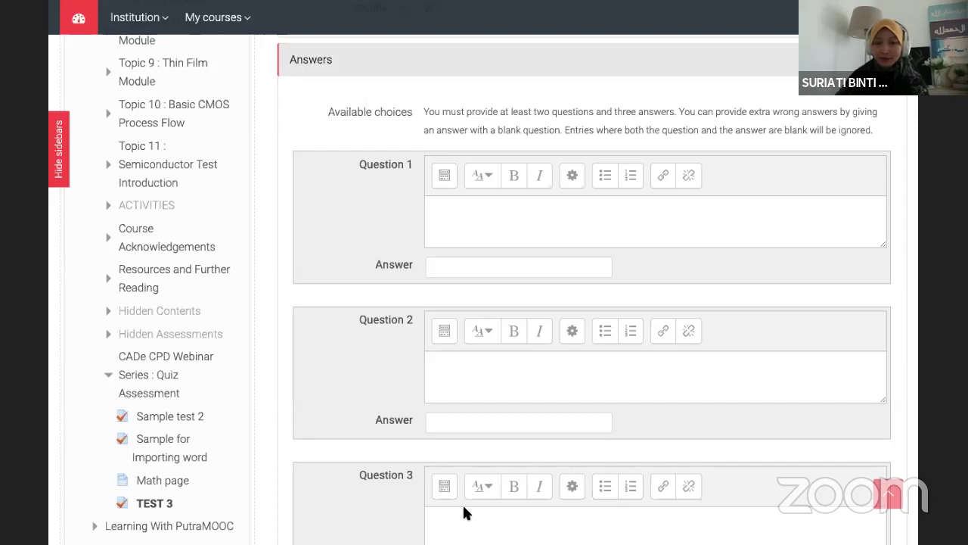
pyautogui.click(475, 215)
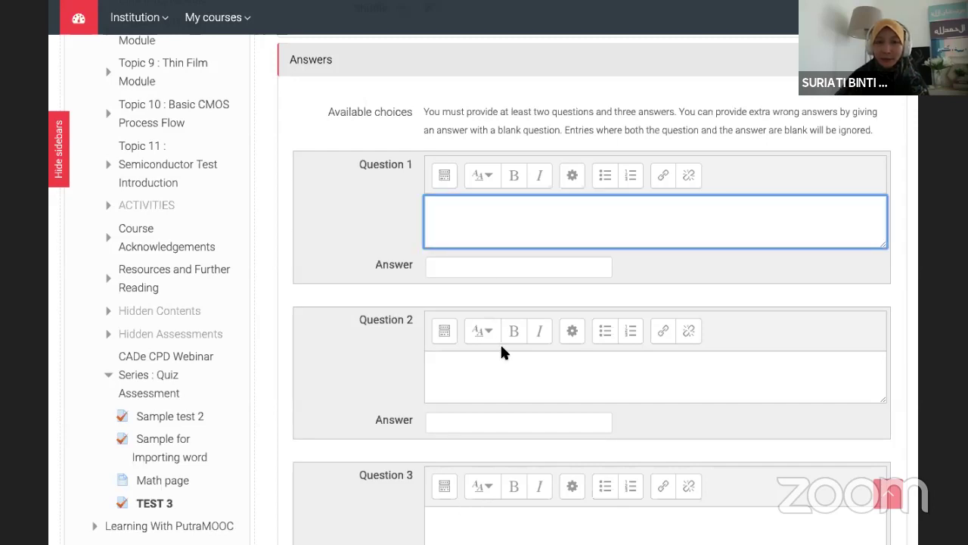
pyautogui.write('dynas mukhtar')
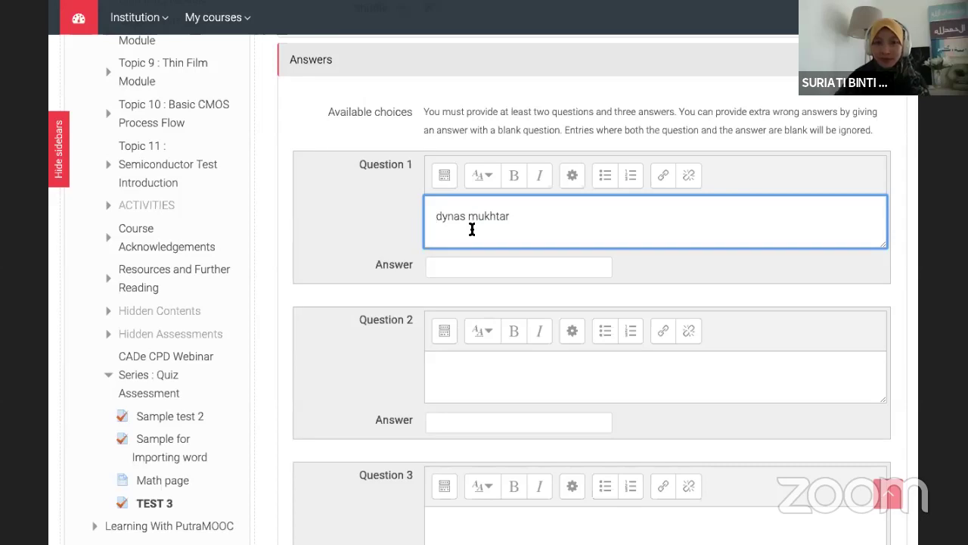
pyautogui.click(458, 264)
pyautogui.write('k')
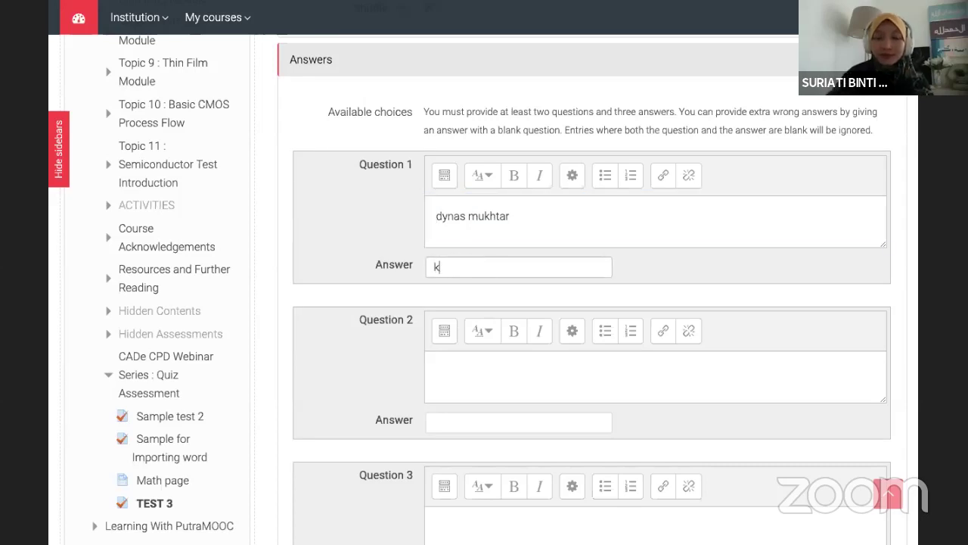
pyautogui.write('orban kasih')
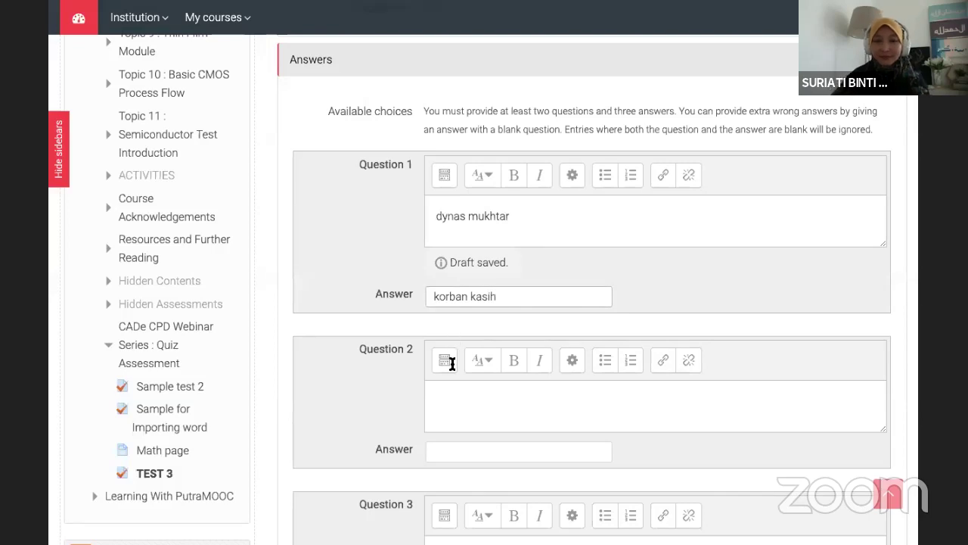
# Step: Fill in Question 2 of the matching pairs with "remy ishak" and the answer "bukan gadis biasa"
pyautogui.click(449, 400)
pyautogui.scroll(-1, 450, 400)
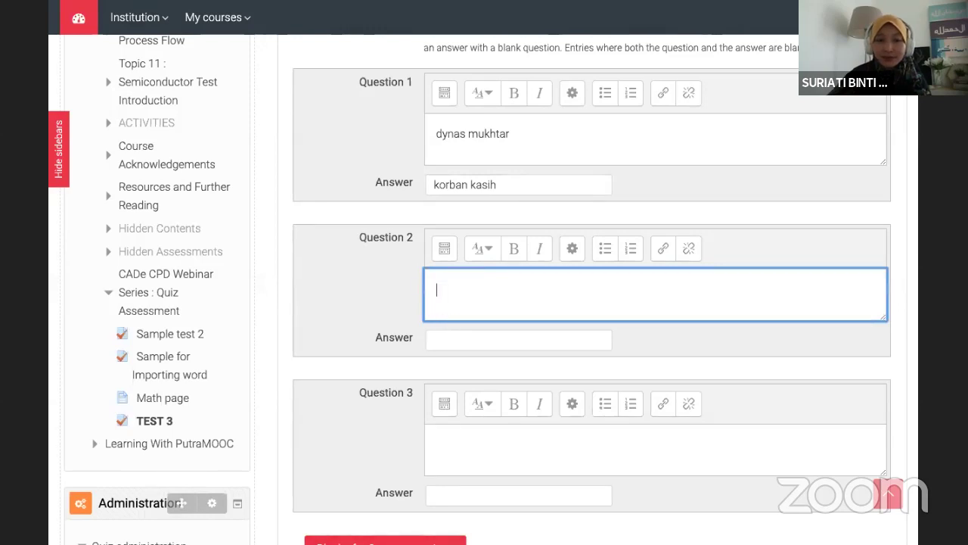
pyautogui.click(466, 519)
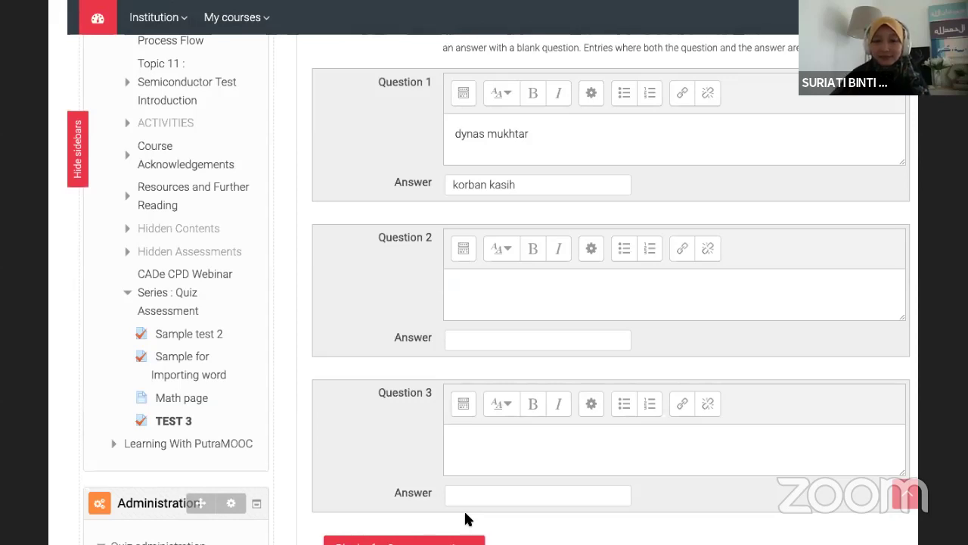
pyautogui.click(463, 299)
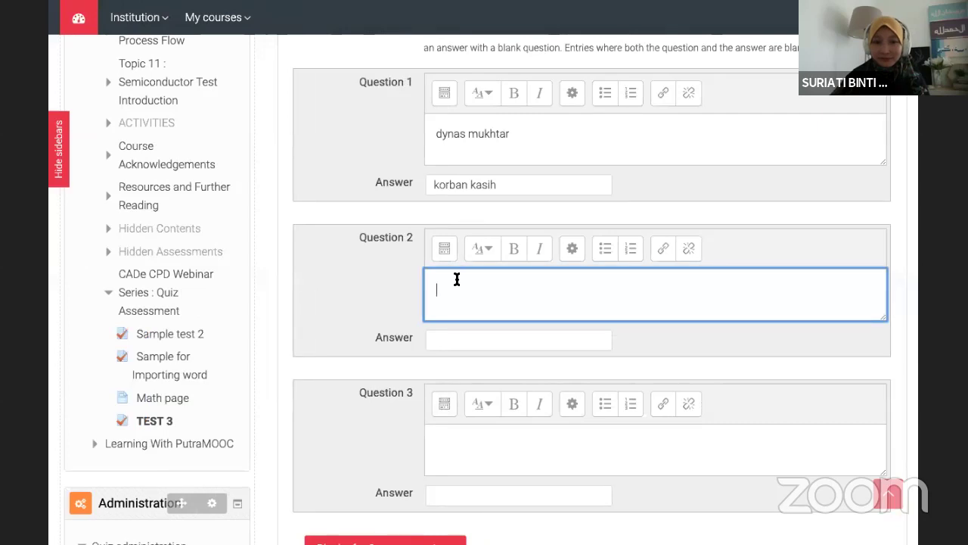
pyautogui.write('remy ishak')
pyautogui.click(458, 340)
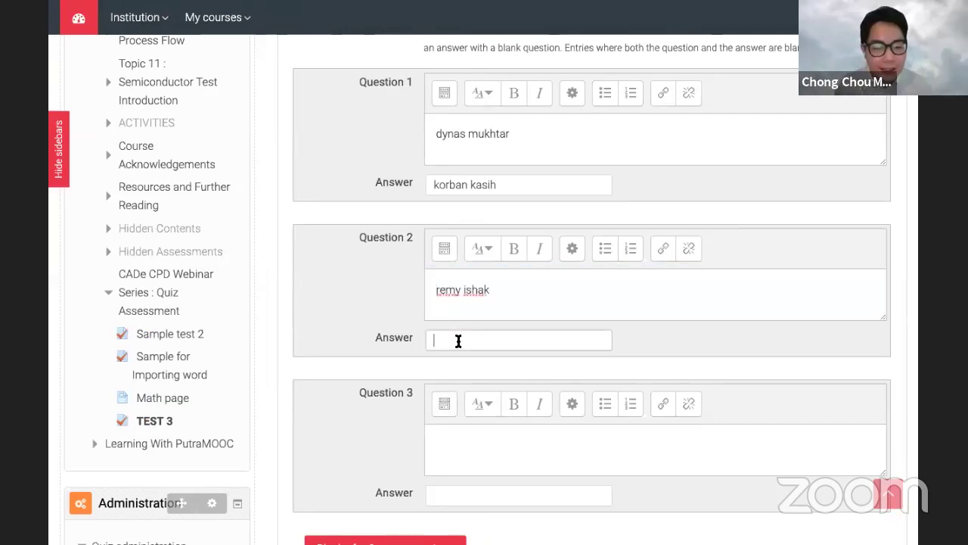
pyautogui.write('bu')
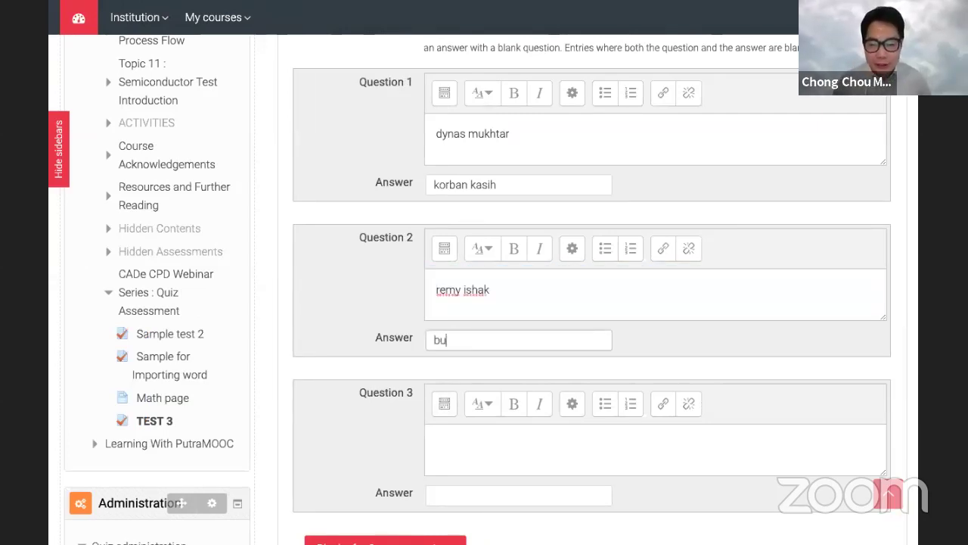
pyautogui.write('kan gadis ')
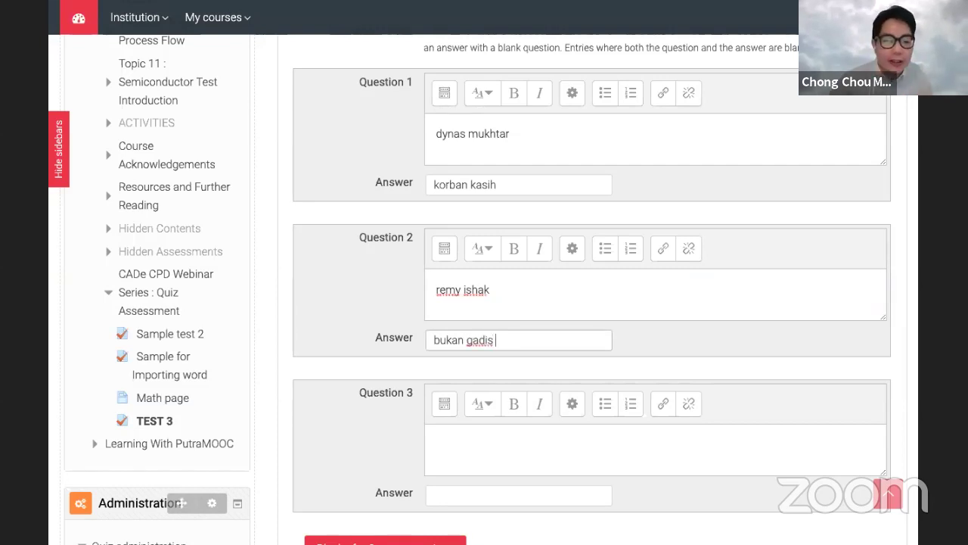
pyautogui.write('biasa')
# Step: Fill in Question 3 of the matching pairs with "Lee Min Ho" and the answer "The King Eternal"
pyautogui.click(459, 440)
pyautogui.scroll(-2, 459, 440)
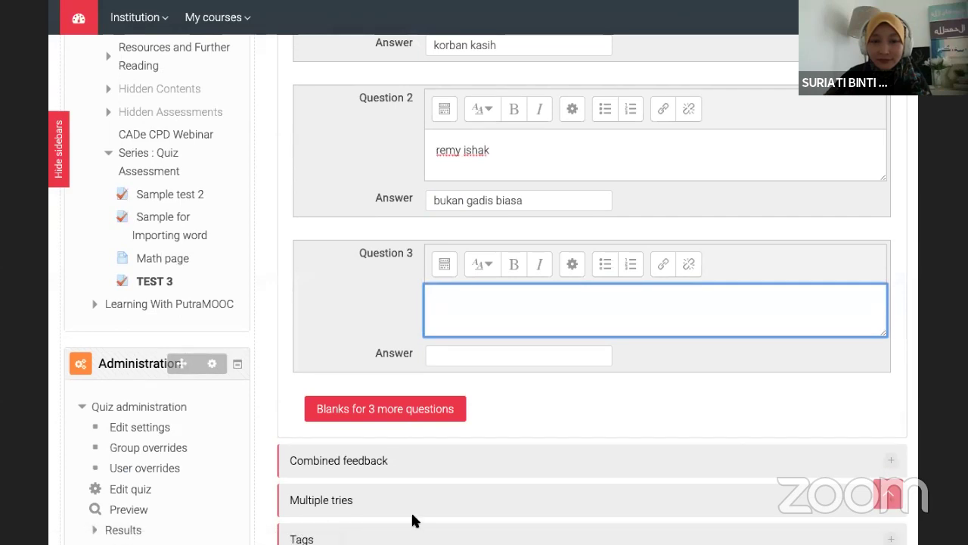
pyautogui.click(462, 520)
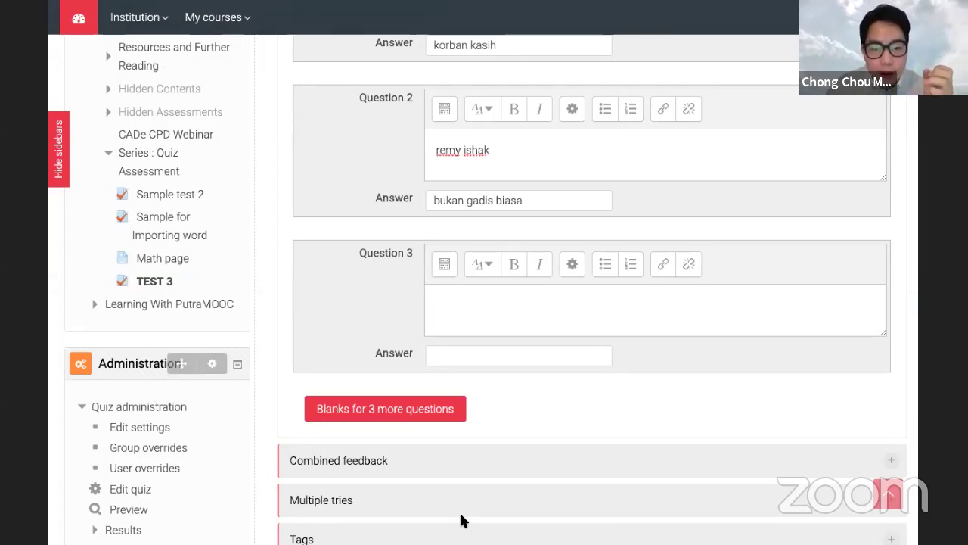
pyautogui.click(478, 322)
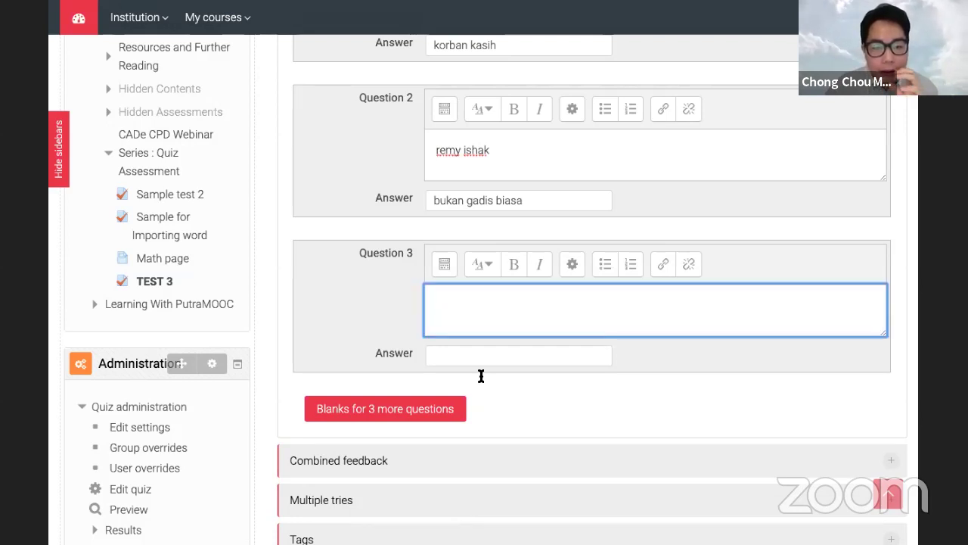
pyautogui.write('Lee Min Ho')
pyautogui.click(466, 357)
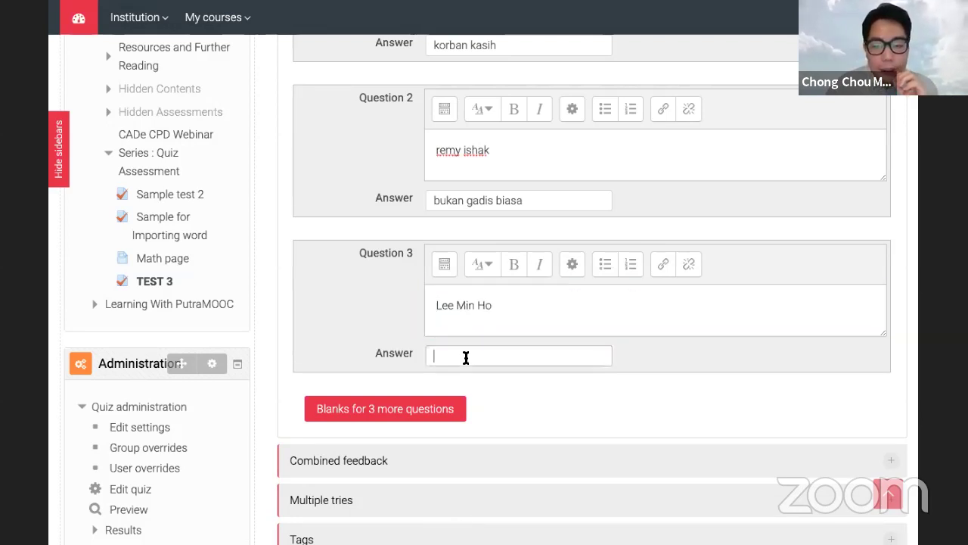
pyautogui.write('The Ki')
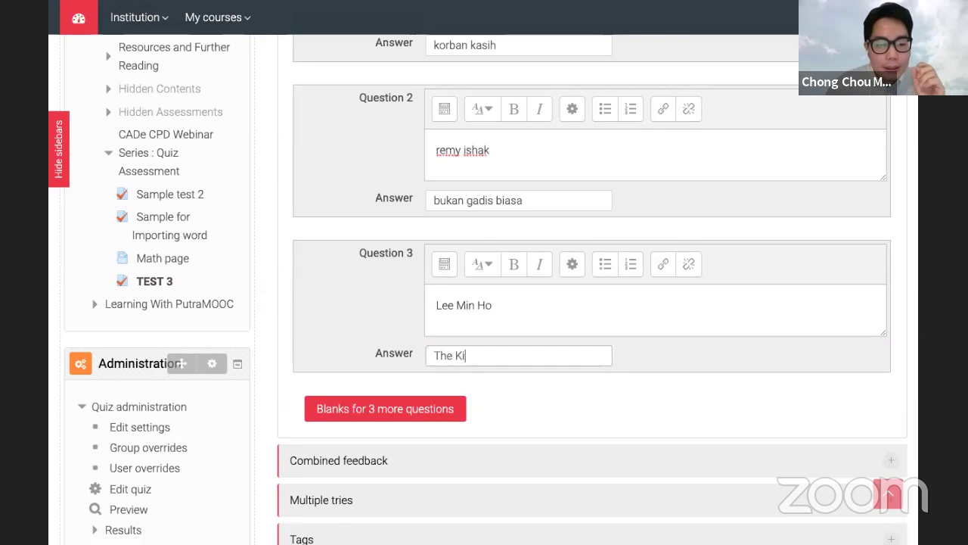
pyautogui.write('ng Eter')
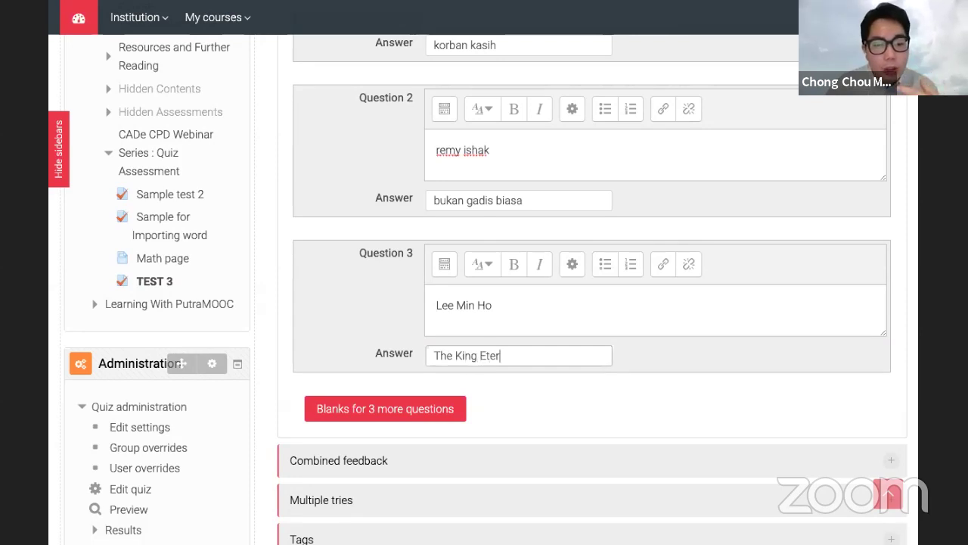
pyautogui.write('nal')
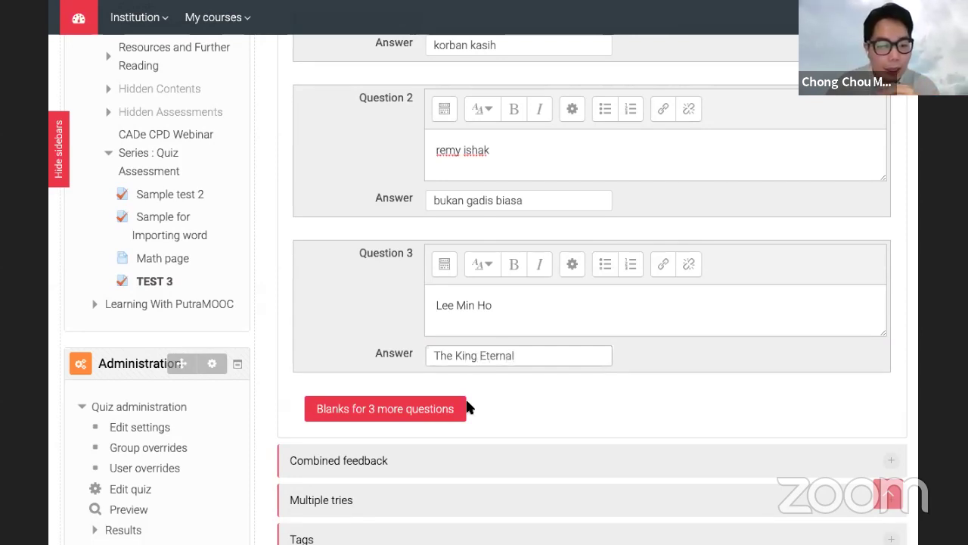
# Step: Add blanks for three more questions to the matching pairs
pyautogui.scroll(-1, 490, 421)
pyautogui.scroll(-3, 491, 417)
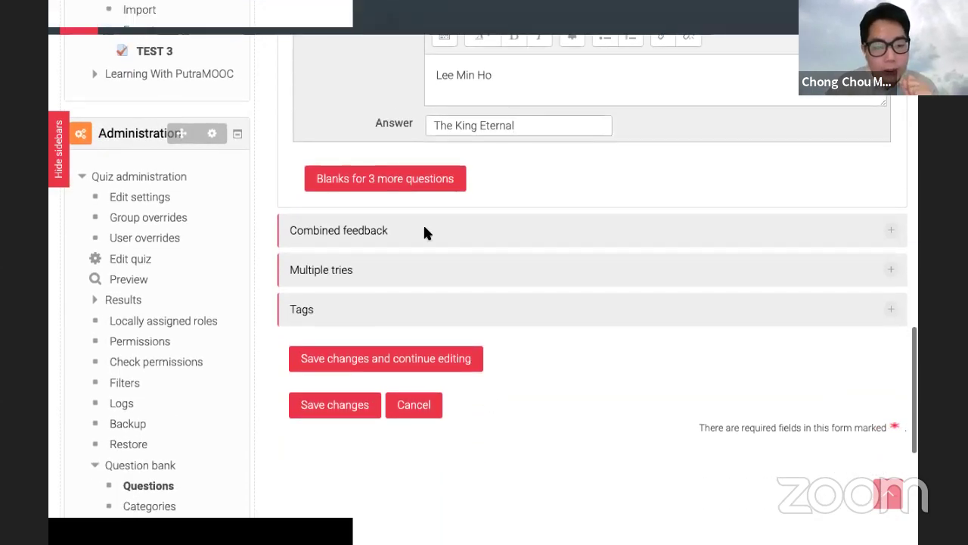
pyautogui.click(413, 185)
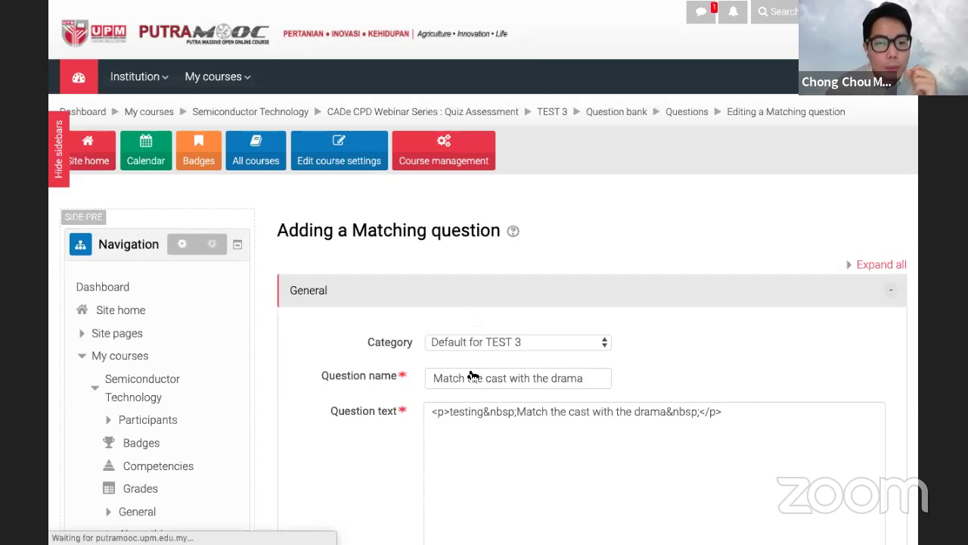
# Step: Enter "XXXXX" as a distractor answer for Question 4, leaving its question text blank
pyautogui.scroll(5, 471, 371)
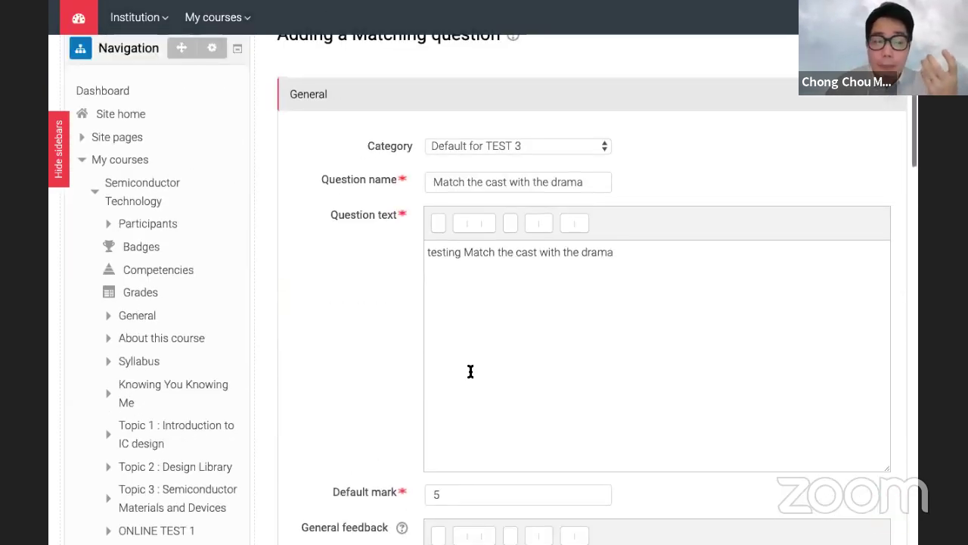
pyautogui.scroll(-12, 471, 371)
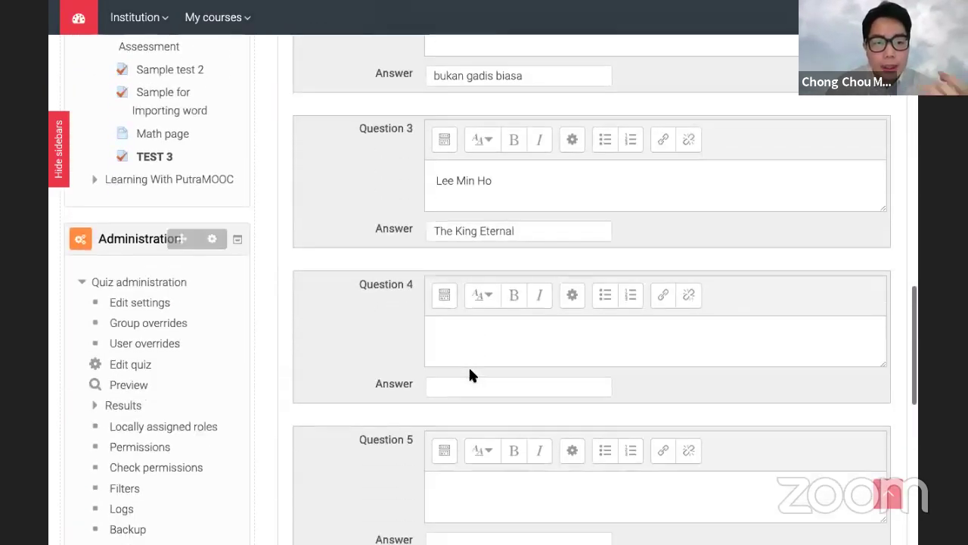
pyautogui.scroll(-3, 470, 374)
pyautogui.click(450, 263)
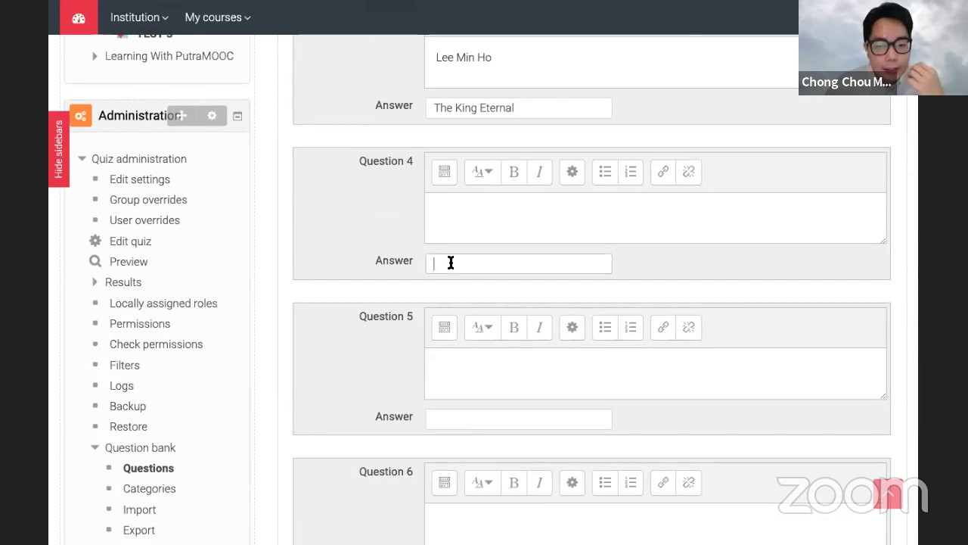
pyautogui.scroll(-1, 450, 263)
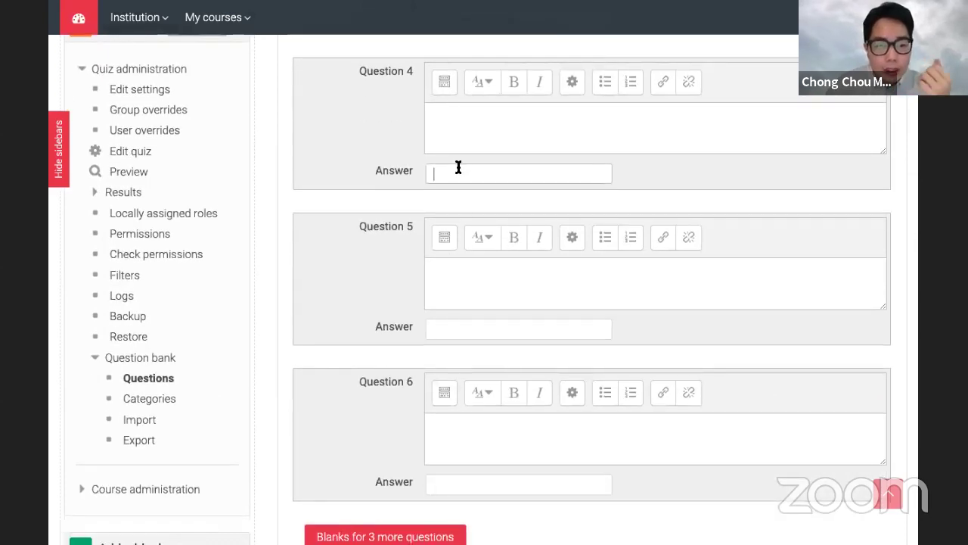
pyautogui.write('XXXXX')
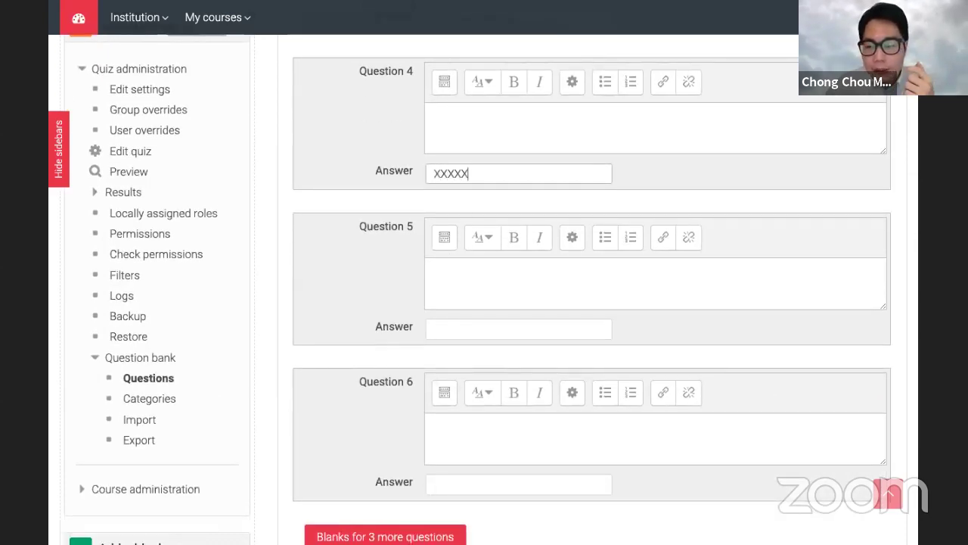
pyautogui.click(434, 332)
pyautogui.scroll(-2, 434, 335)
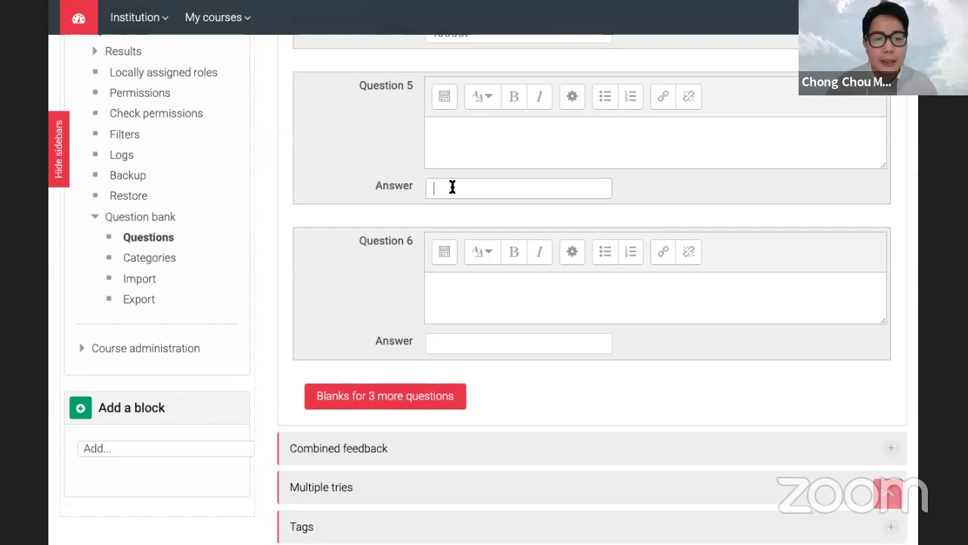
pyautogui.click(457, 134)
pyautogui.write('Aiman Hakim, Syafiq Kyle, Janna Nick')
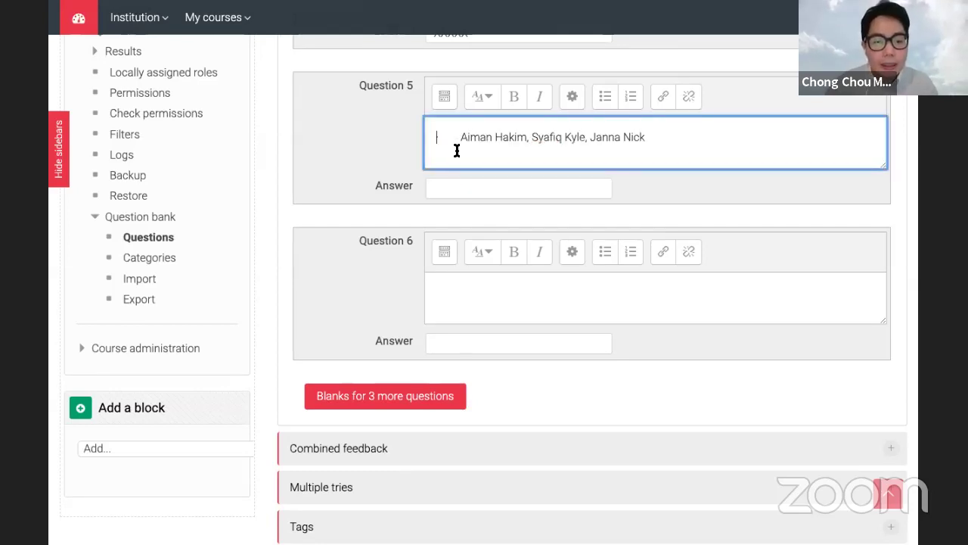
pyautogui.moveTo(456, 136); pyautogui.dragTo(495, 182)
pyautogui.press('BackSpace')
pyautogui.moveTo(442, 137); pyautogui.dragTo(497, 340)
pyautogui.moveTo(505, 137); pyautogui.dragTo(386, 127)
pyautogui.press('BackSpace')
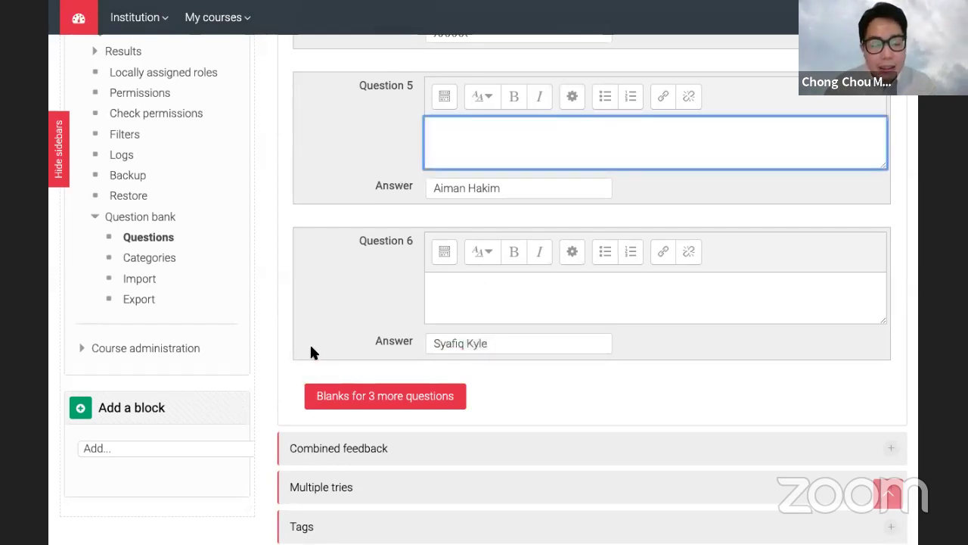
# Step: Review the matching pairs and the extra answers that have no question text
pyautogui.scroll(3, 342, 261)
pyautogui.scroll(-2, 344, 270)
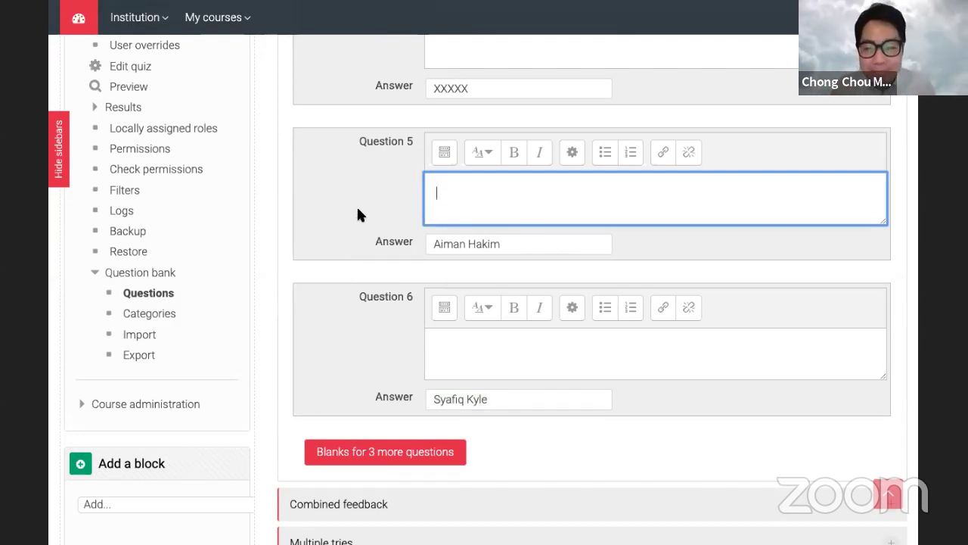
pyautogui.scroll(1, 358, 214)
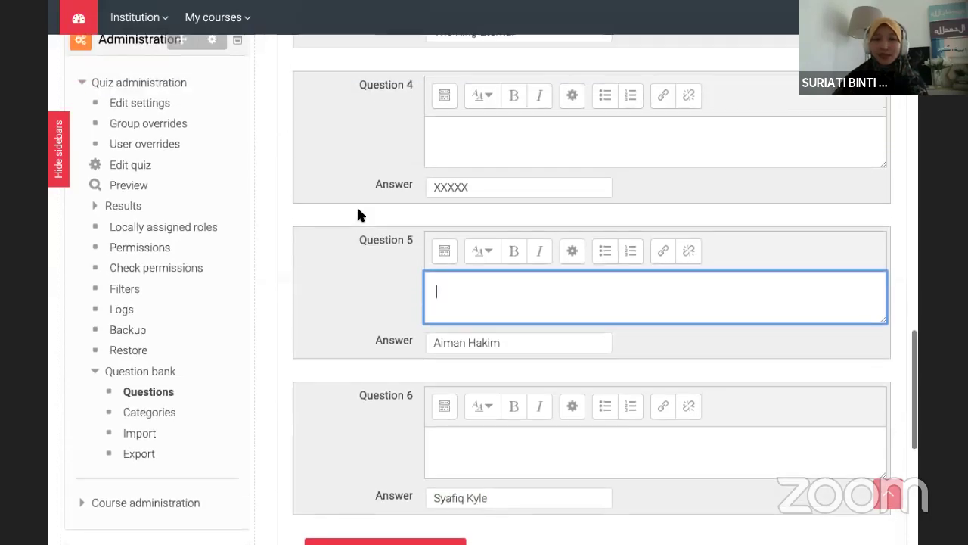
pyautogui.scroll(5, 358, 209)
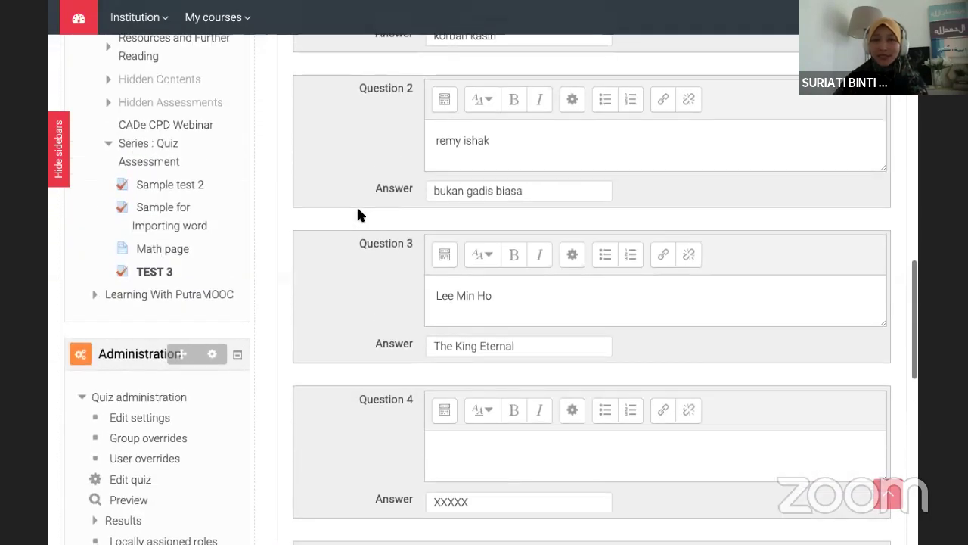
pyautogui.scroll(-3, 358, 210)
pyautogui.scroll(-2, 358, 215)
pyautogui.scroll(1, 360, 214)
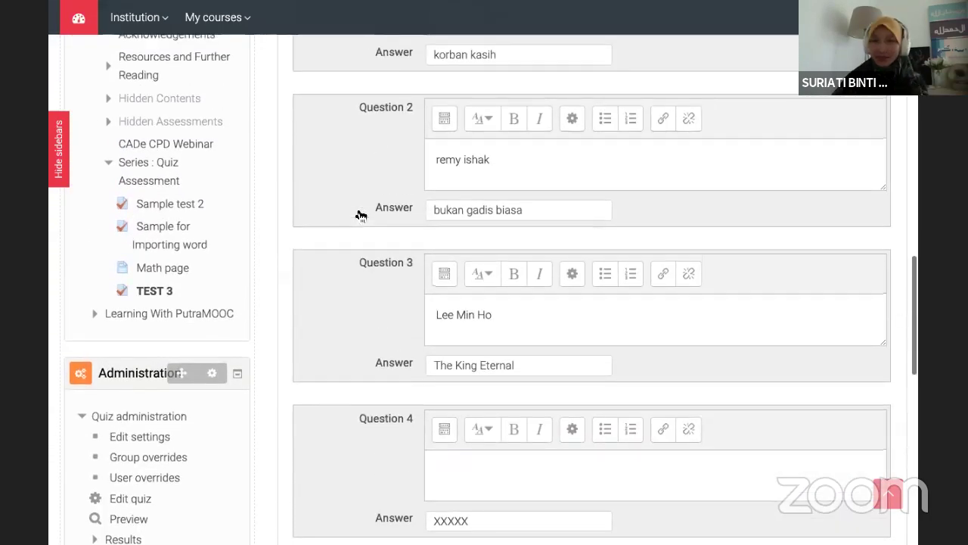
pyautogui.scroll(-2, 361, 212)
pyautogui.scroll(2, 361, 215)
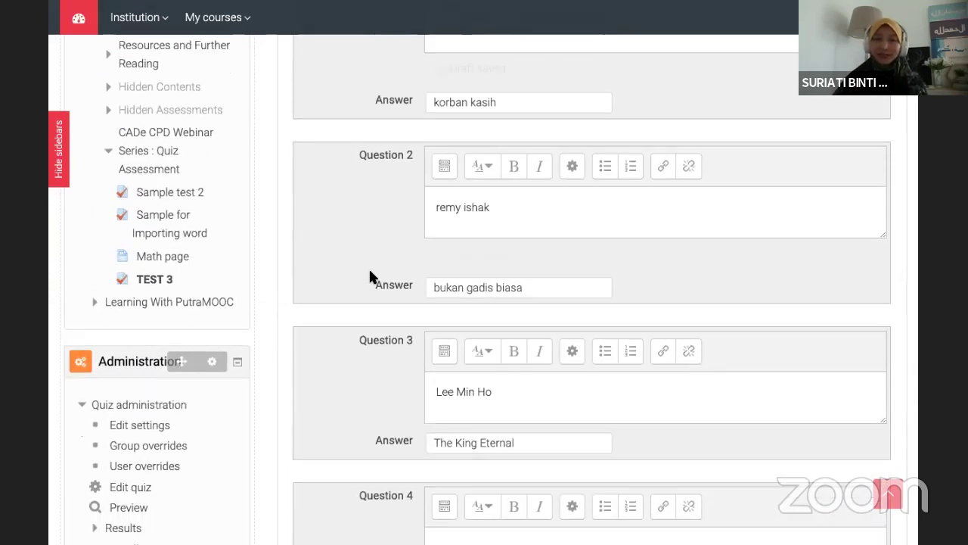
pyautogui.scroll(-6, 372, 316)
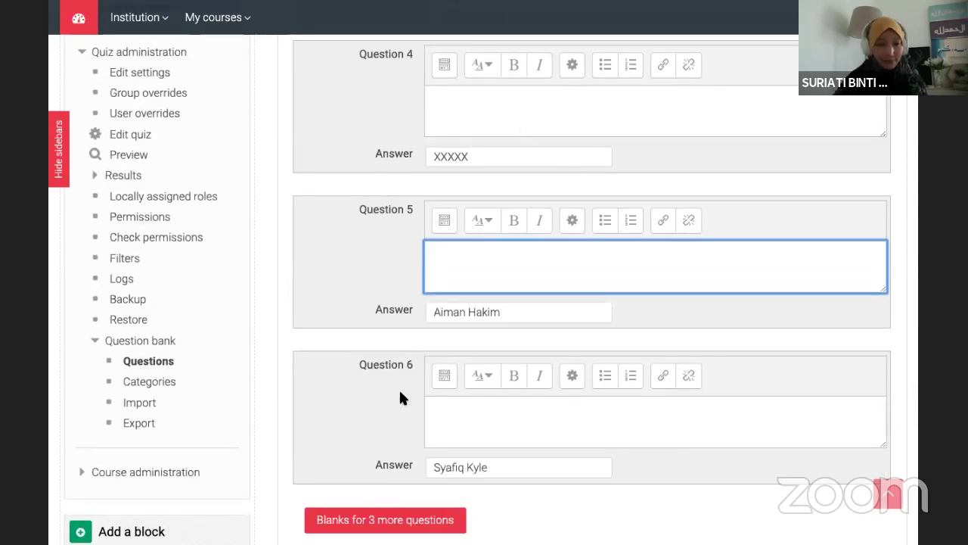
# Step: Save the matching question to the TEST 3 question bank
pyautogui.scroll(-5, 400, 397)
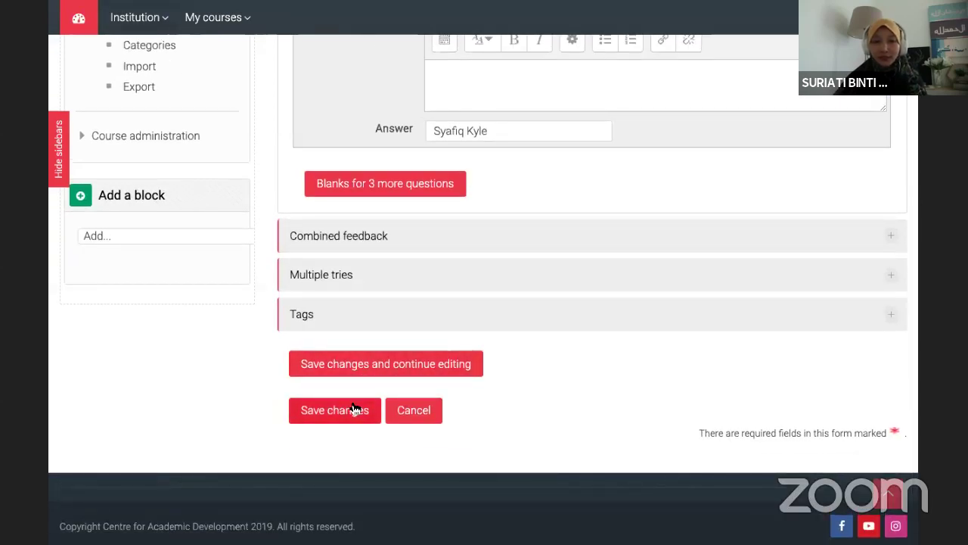
pyautogui.click(350, 412)
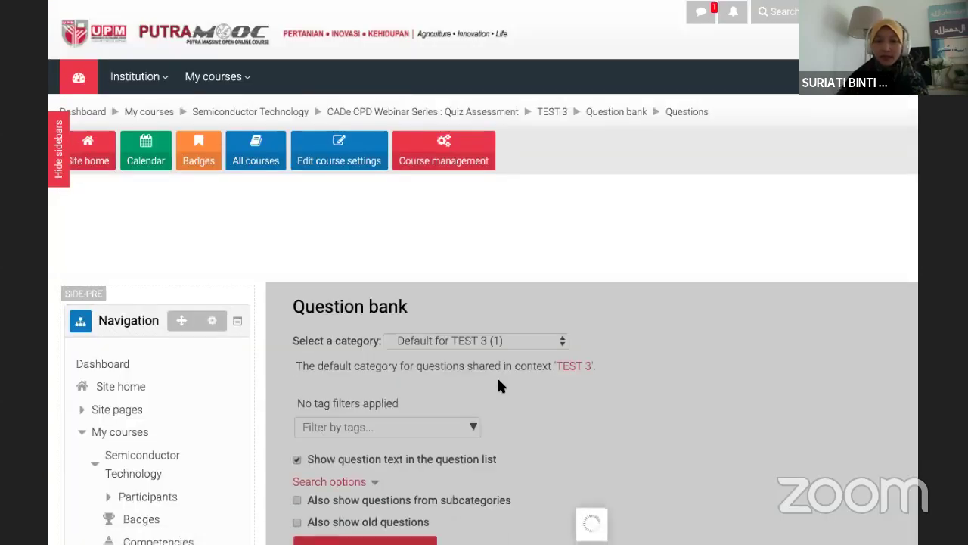
pyautogui.scroll(-2, 499, 385)
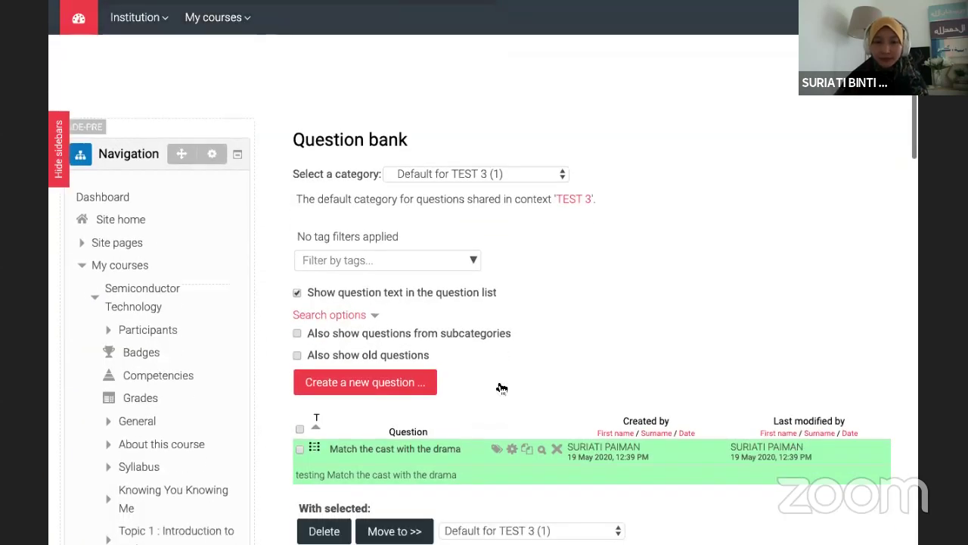
# Step: Open a preview of the "Match the cast with the drama" question from the question bank
pyautogui.scroll(1, 497, 385)
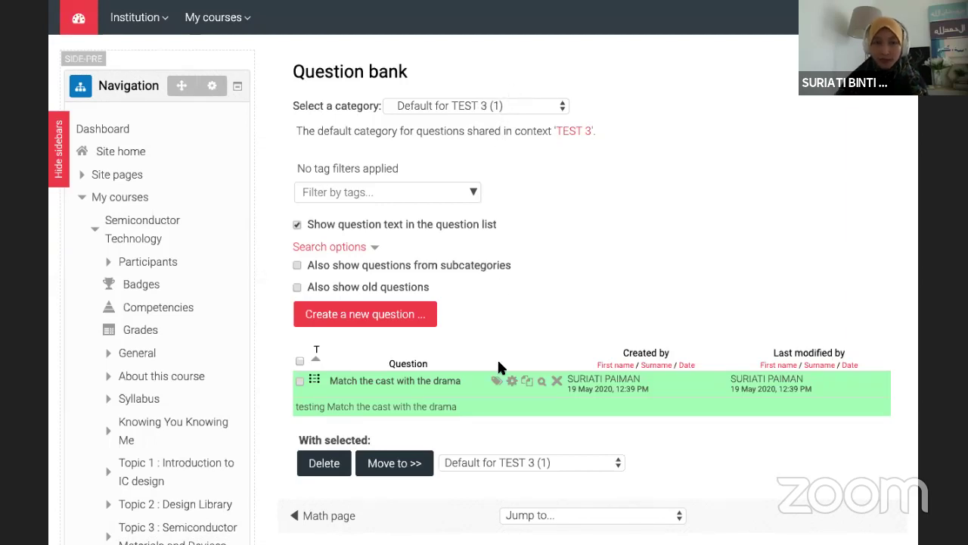
pyautogui.scroll(-1, 497, 366)
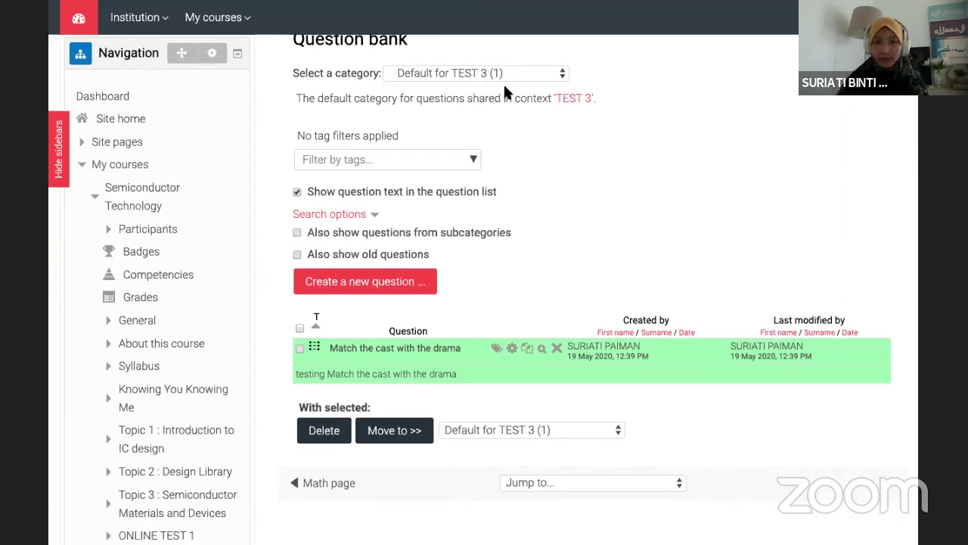
pyautogui.scroll(-2, 477, 370)
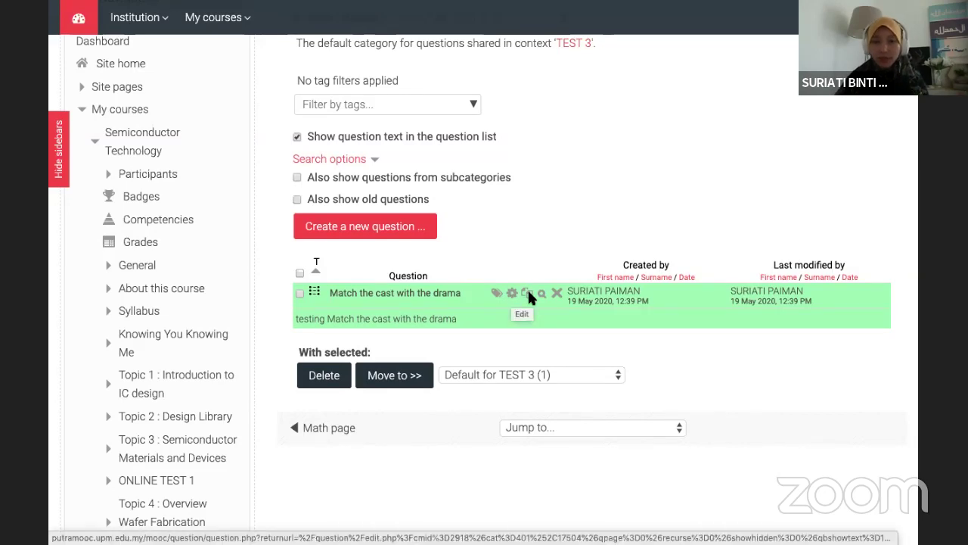
pyautogui.click(557, 293)
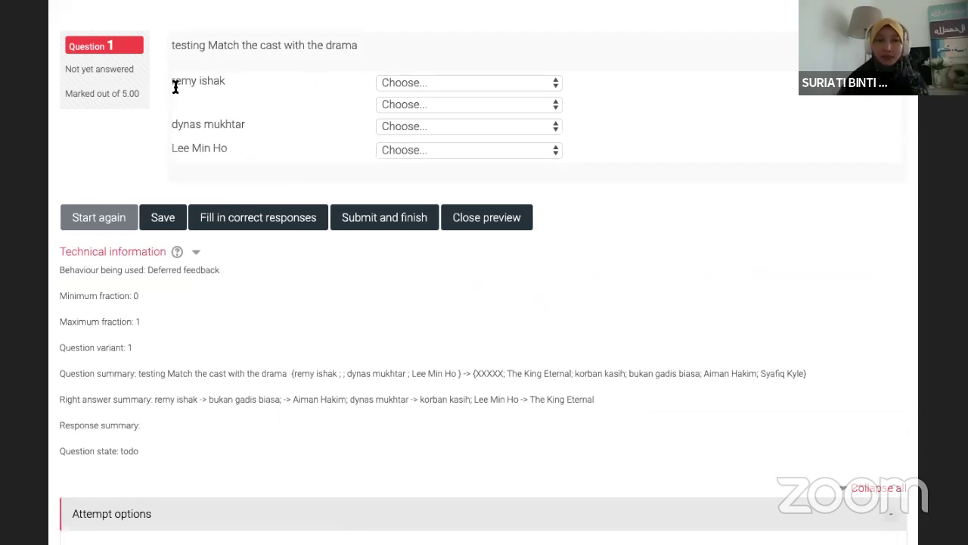
# Step: Inspect the answer choices for "remy ishak" and "Lee Min Ho" in the question preview, and close the preview window
pyautogui.click(416, 83)
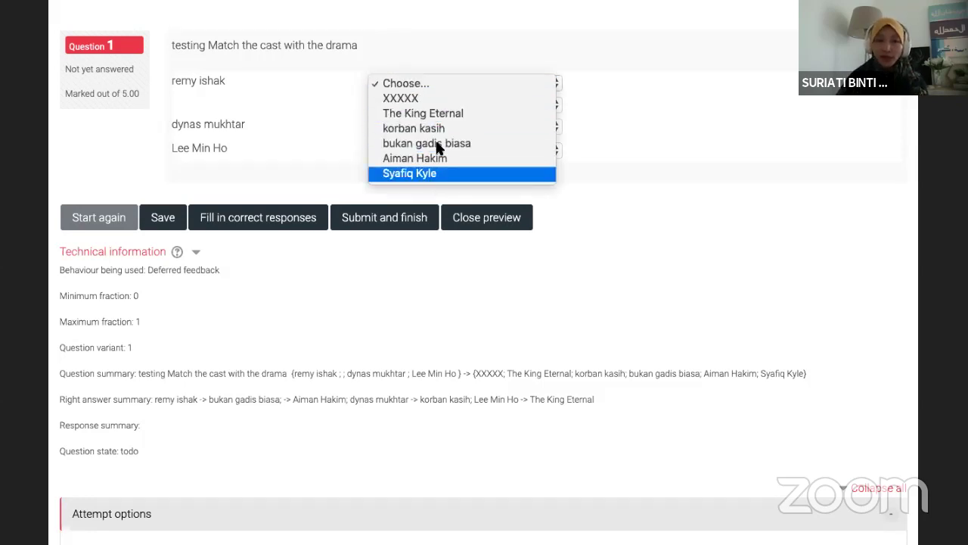
pyautogui.click(647, 123)
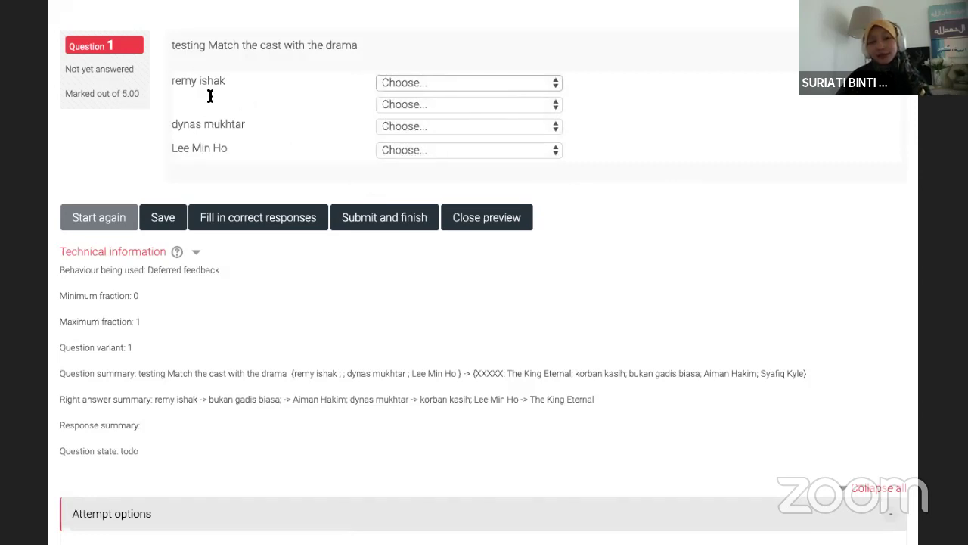
pyautogui.click(404, 149)
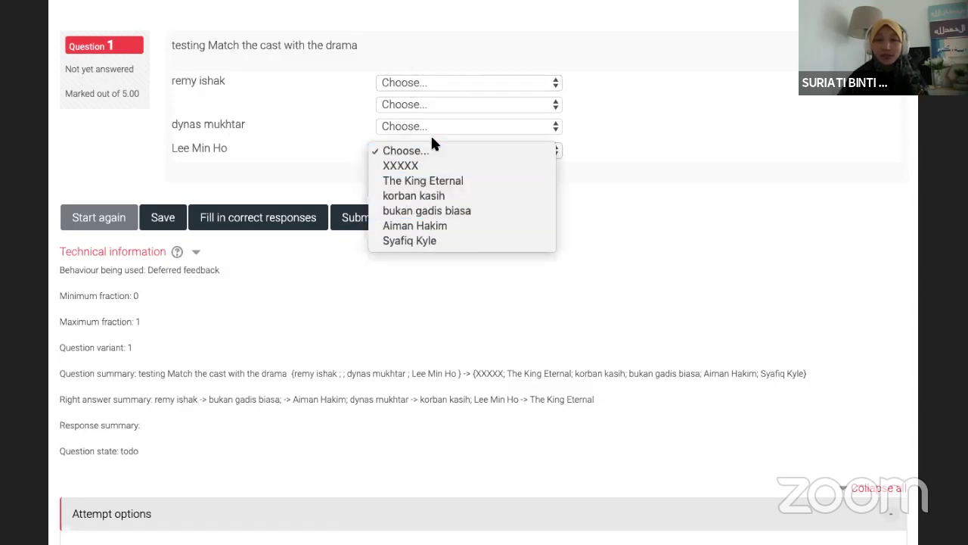
pyautogui.click(587, 163)
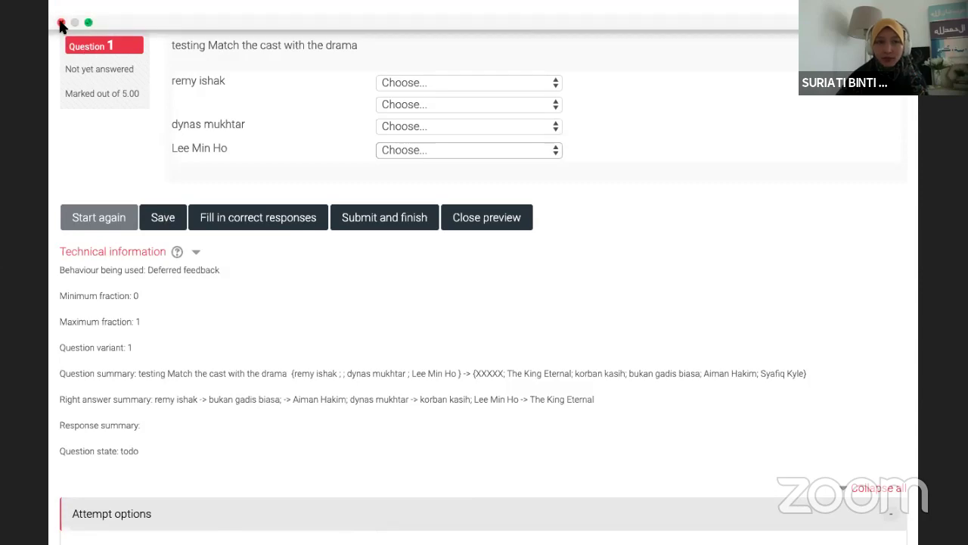
pyautogui.click(61, 24)
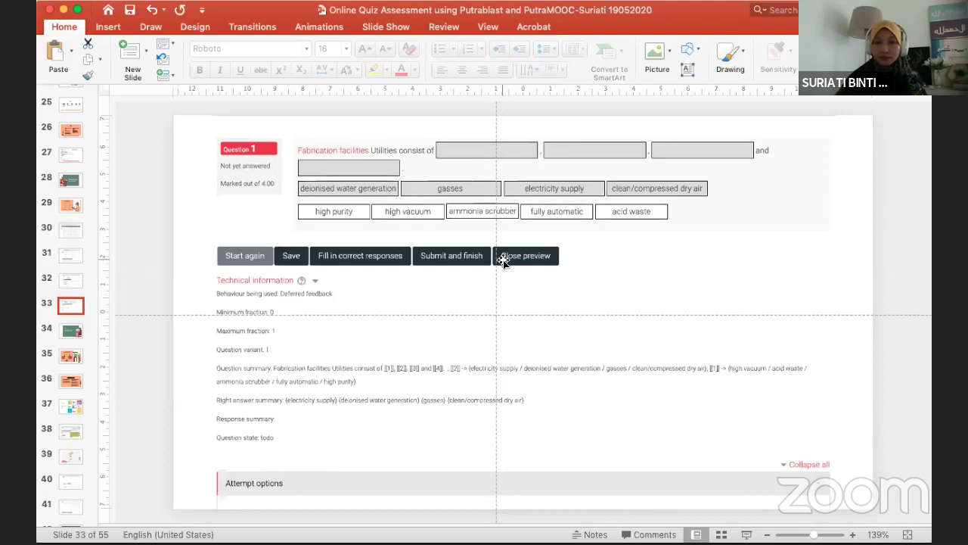
# Step: Switch to PowerPoint, start the slide show from slide 33 and advance to the "Embedded Answers (Cloze)" slide
pyautogui.click(503, 260)
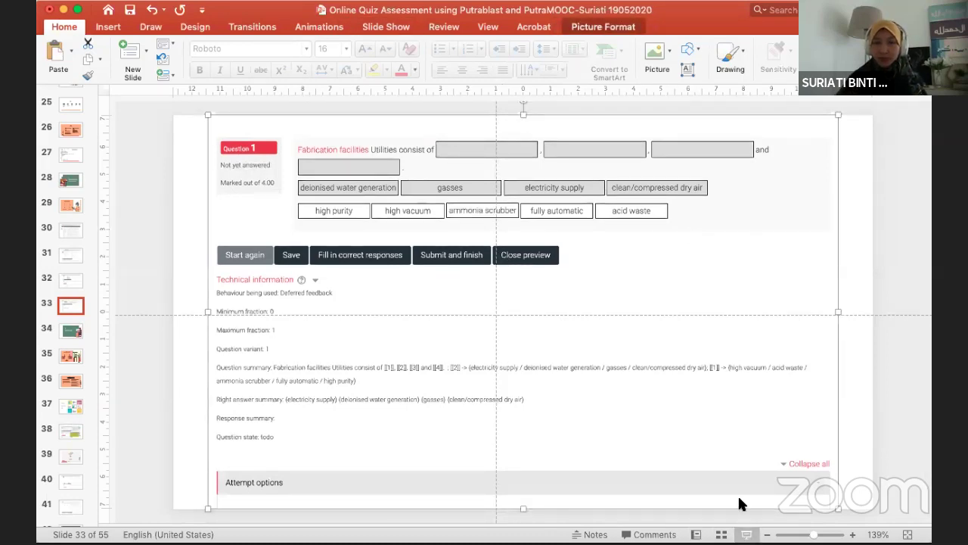
pyautogui.press('super+shift+Return')
pyautogui.click(713, 180)
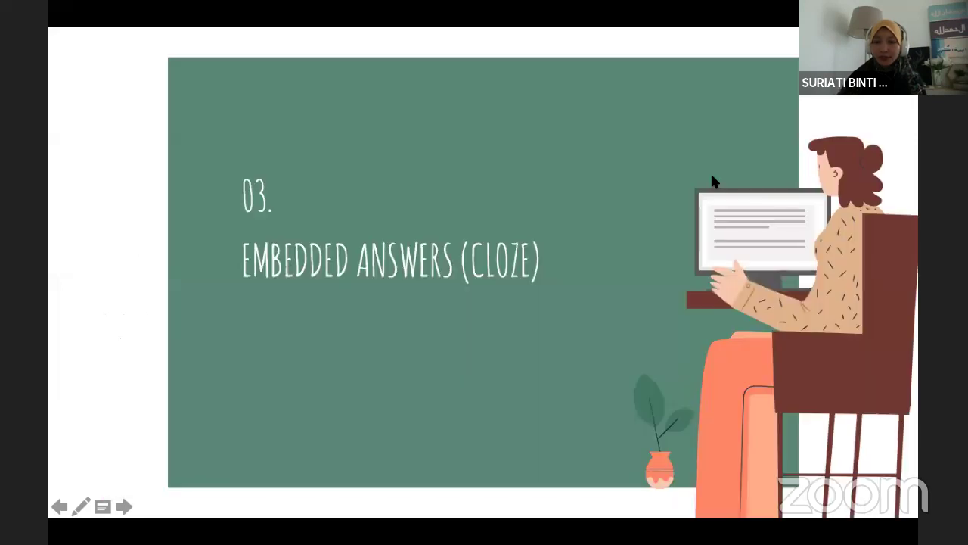